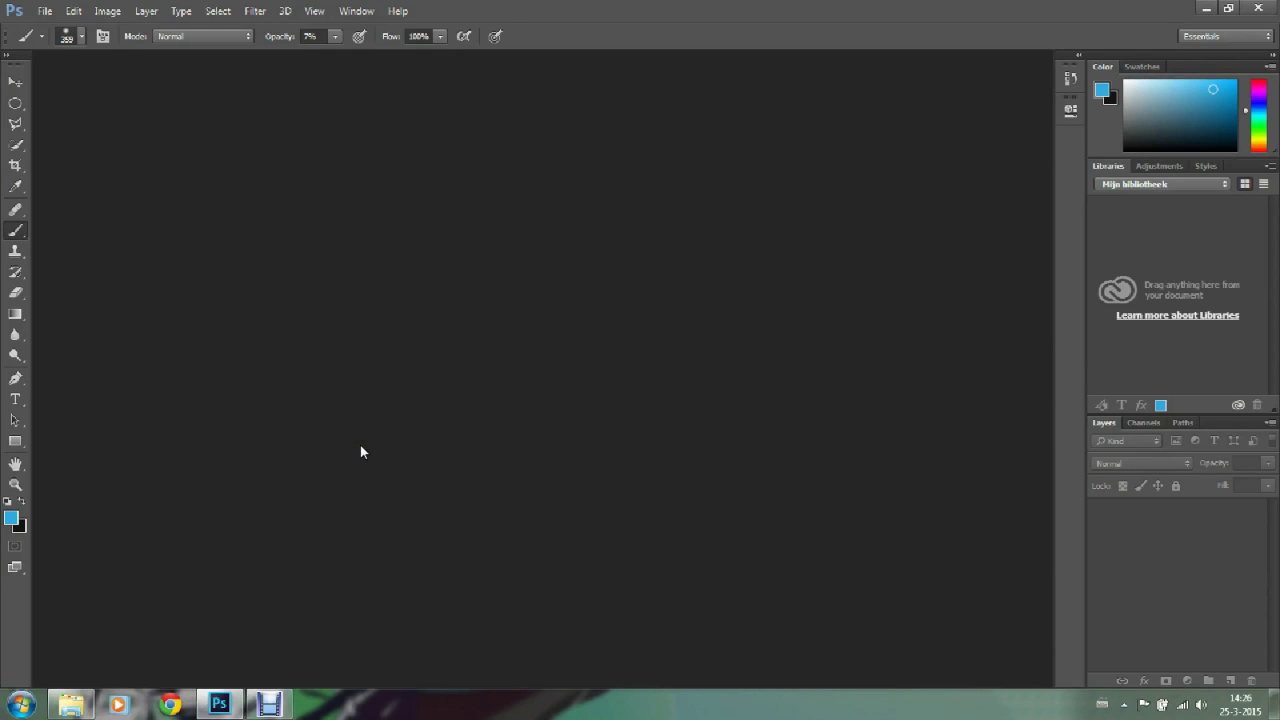
# Step: Open 'tube niet ingekleurd' from the niet ingekleurde schetsen folder
pyautogui.click(45, 11)
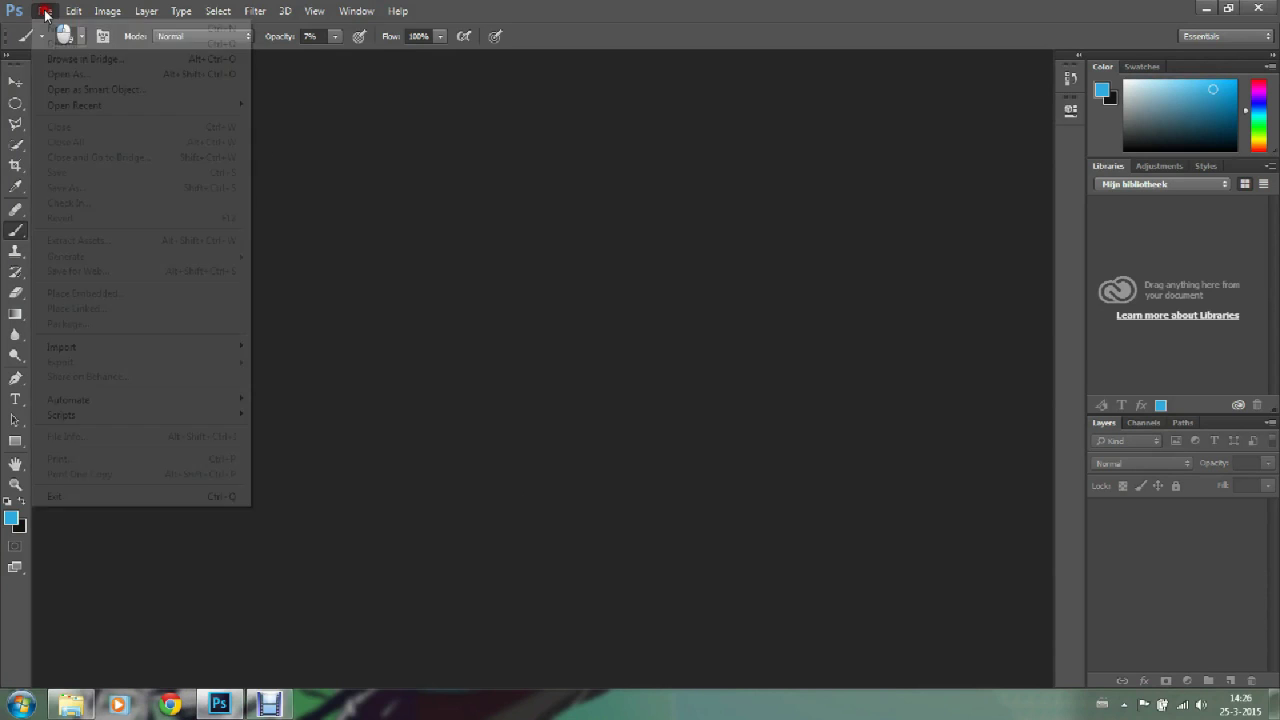
pyautogui.click(92, 45)
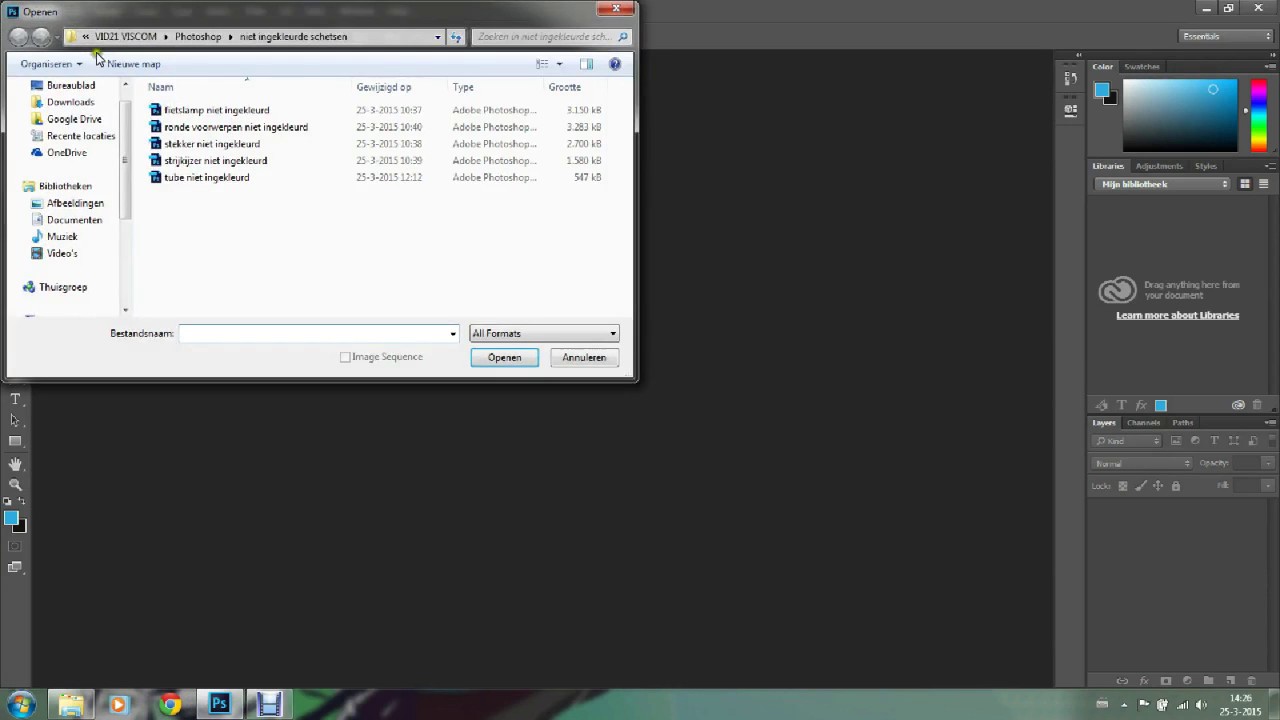
pyautogui.click(207, 182)
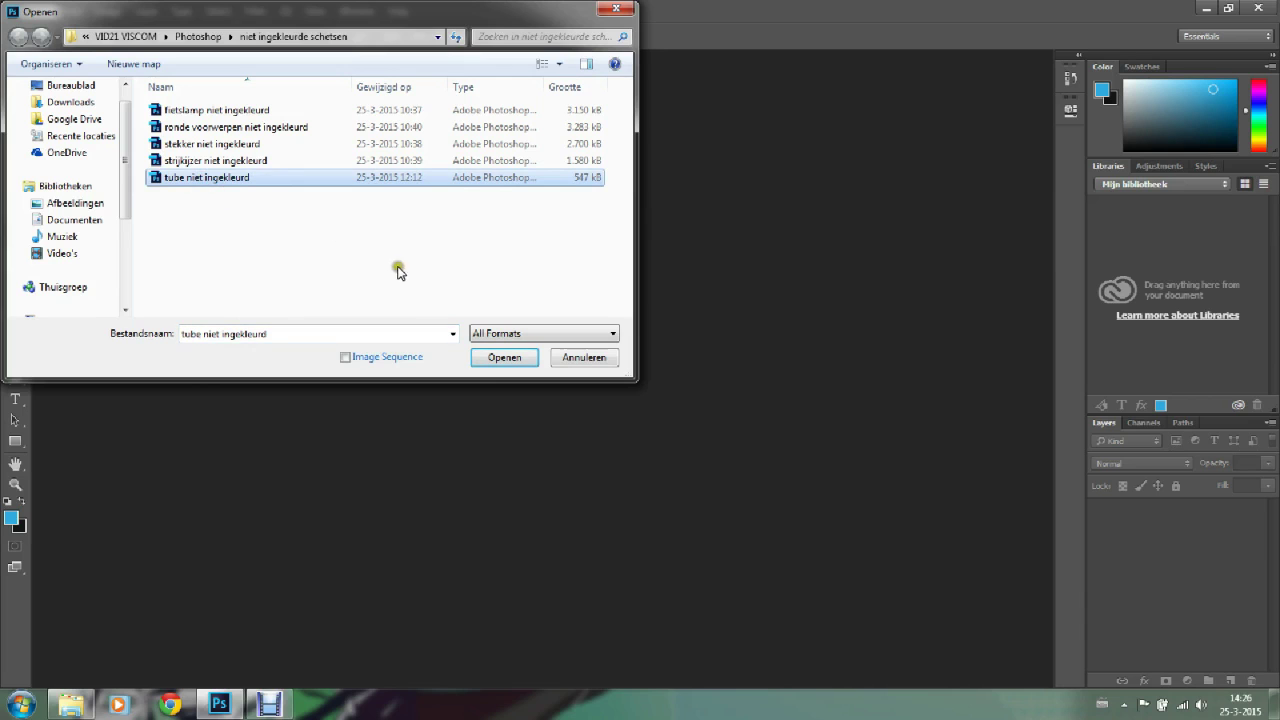
pyautogui.click(487, 362)
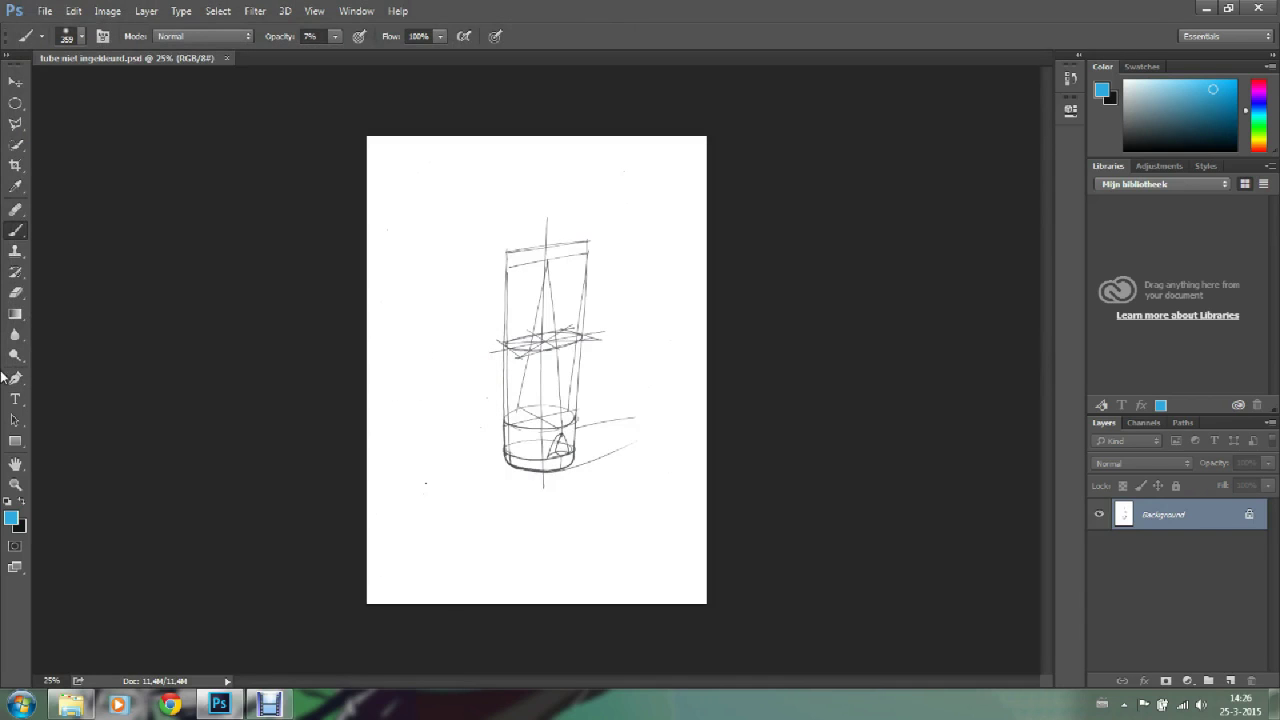
pyautogui.moveTo(175, 252); pyautogui.dragTo(208, 241)
pyautogui.click(15, 81)
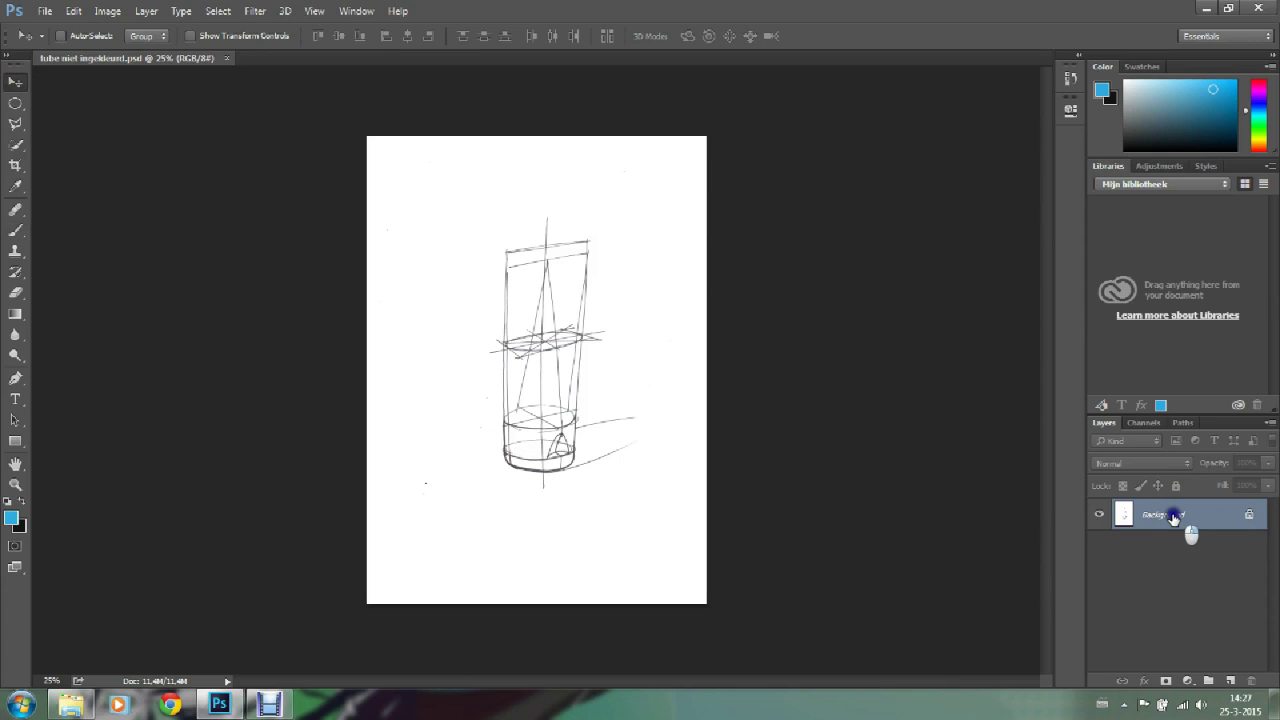
# Step: Duplicate the Background layer as Background copy
pyautogui.rightClick(1186, 530)
pyautogui.click(1105, 360)
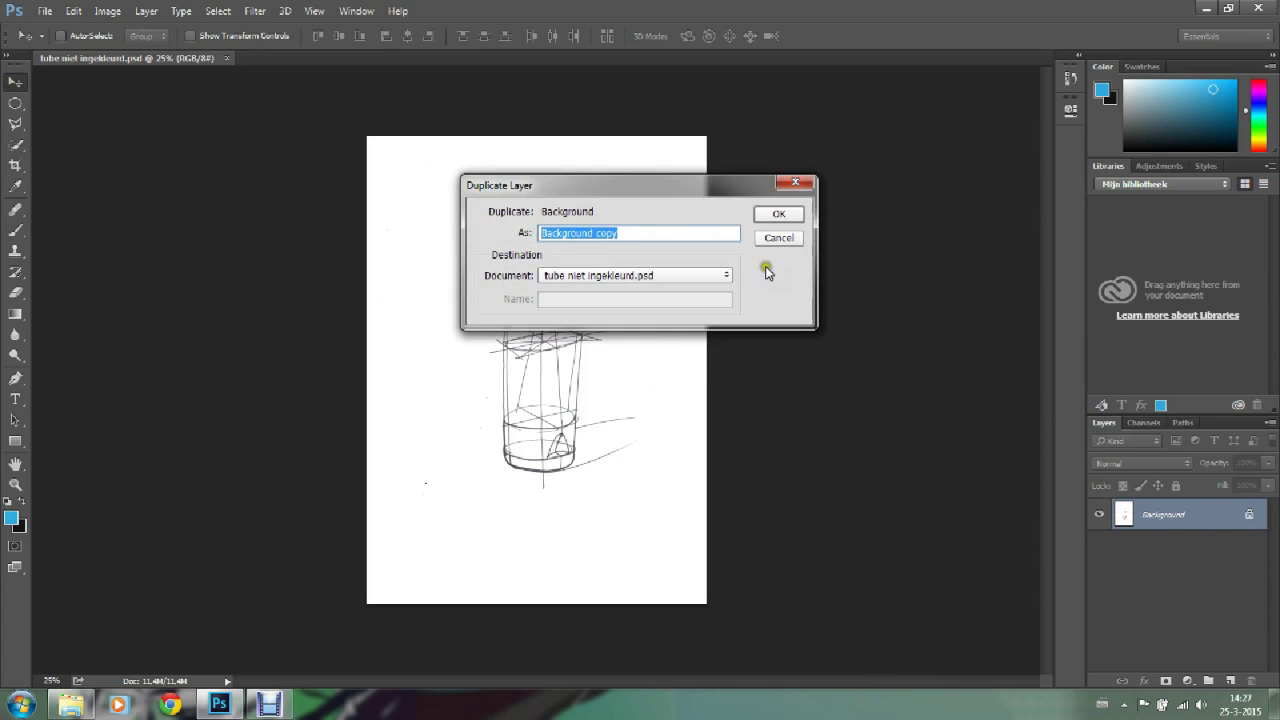
pyautogui.click(787, 214)
pyautogui.click(1188, 598)
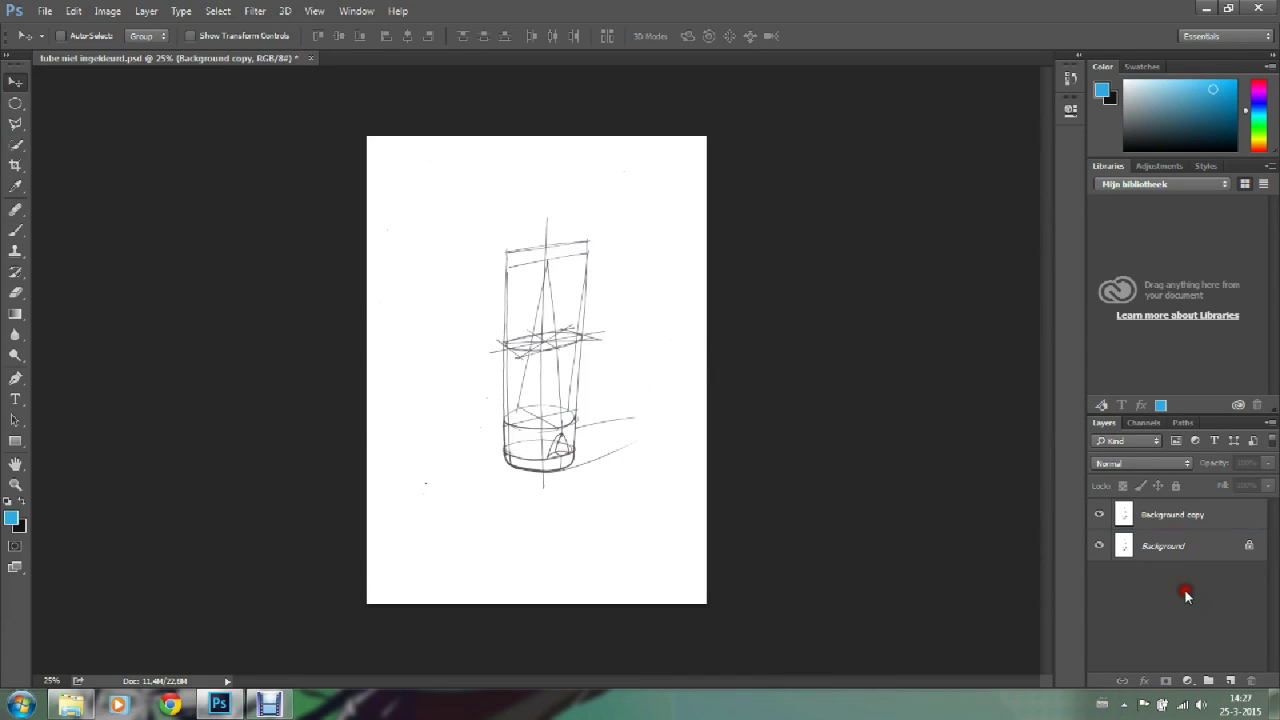
# Step: Zoom in to 50% on the tube sketch
pyautogui.click(15, 484)
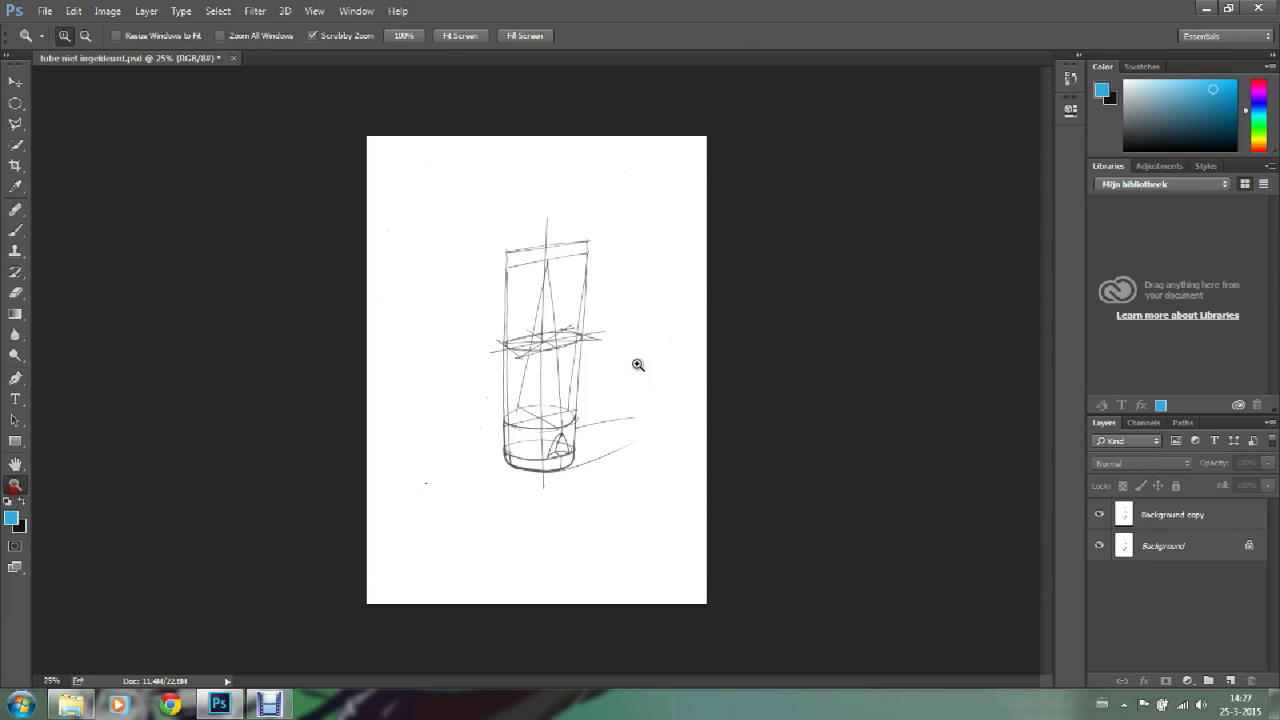
pyautogui.click(541, 345)
pyautogui.click(544, 337)
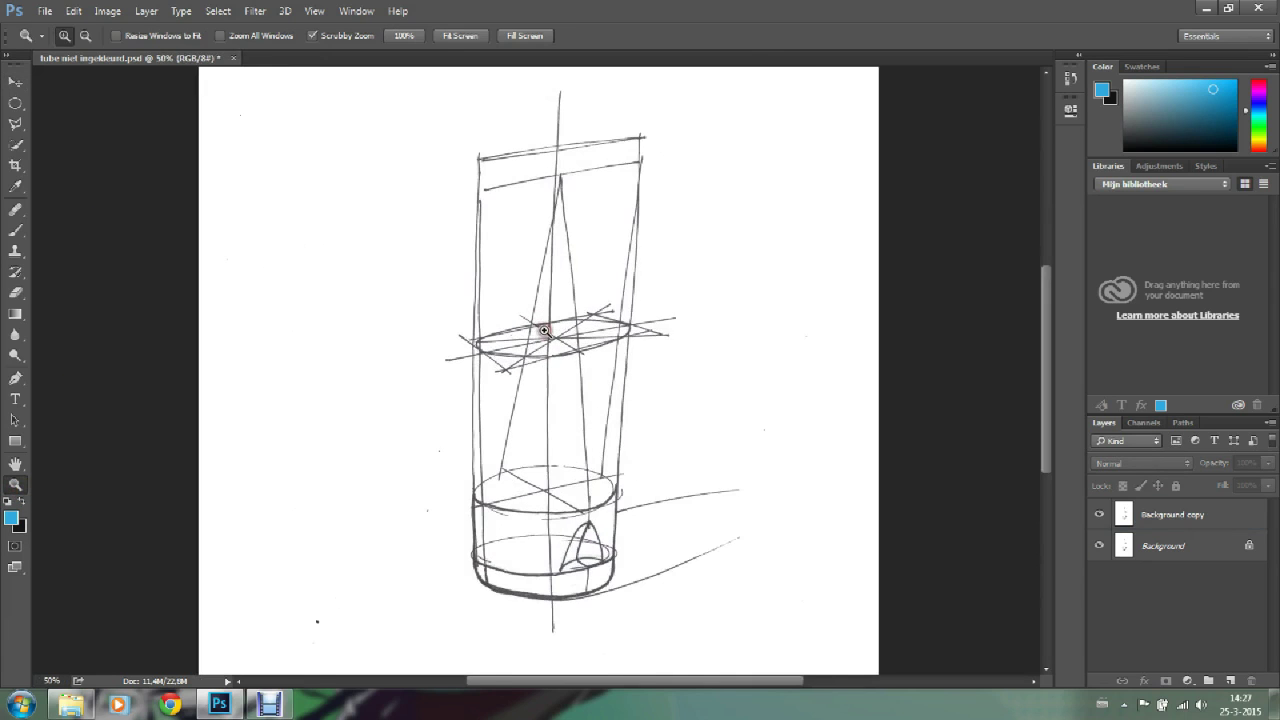
pyautogui.click(15, 82)
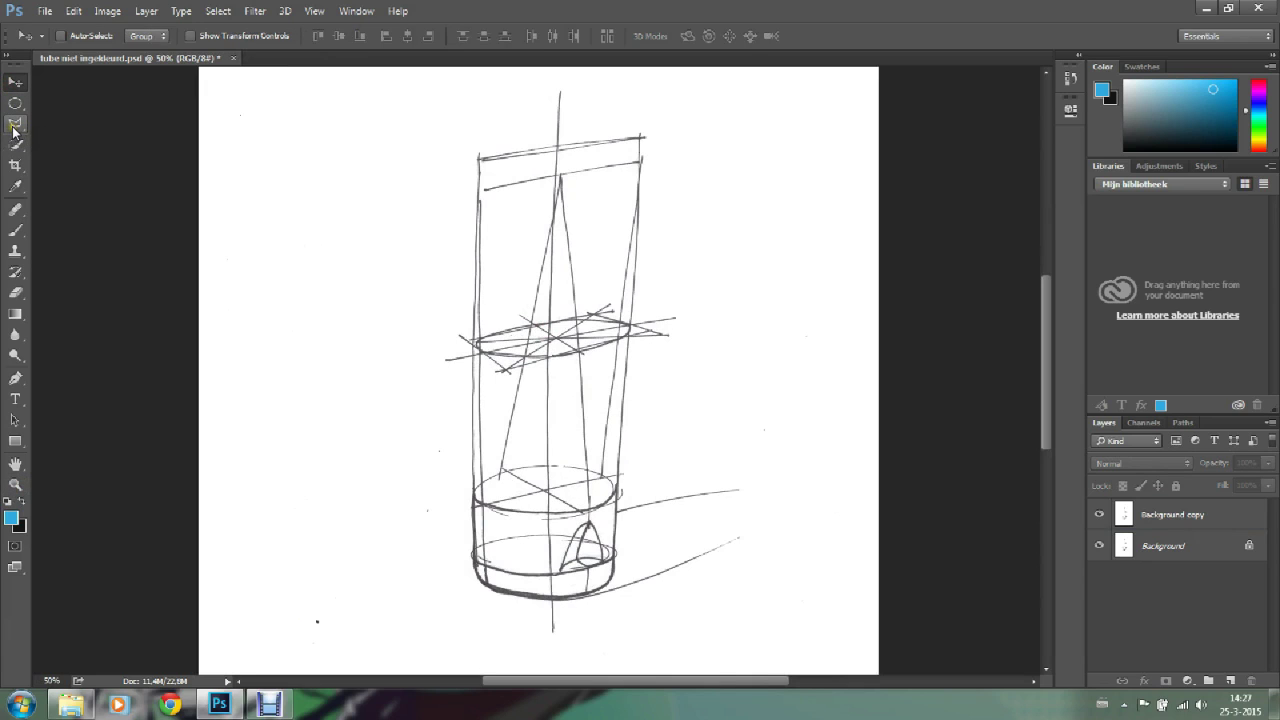
# Step: Switch to the Polygonal Lasso tool, discarding an unfinished first outline
pyautogui.click(12, 124)
pyautogui.click(479, 158)
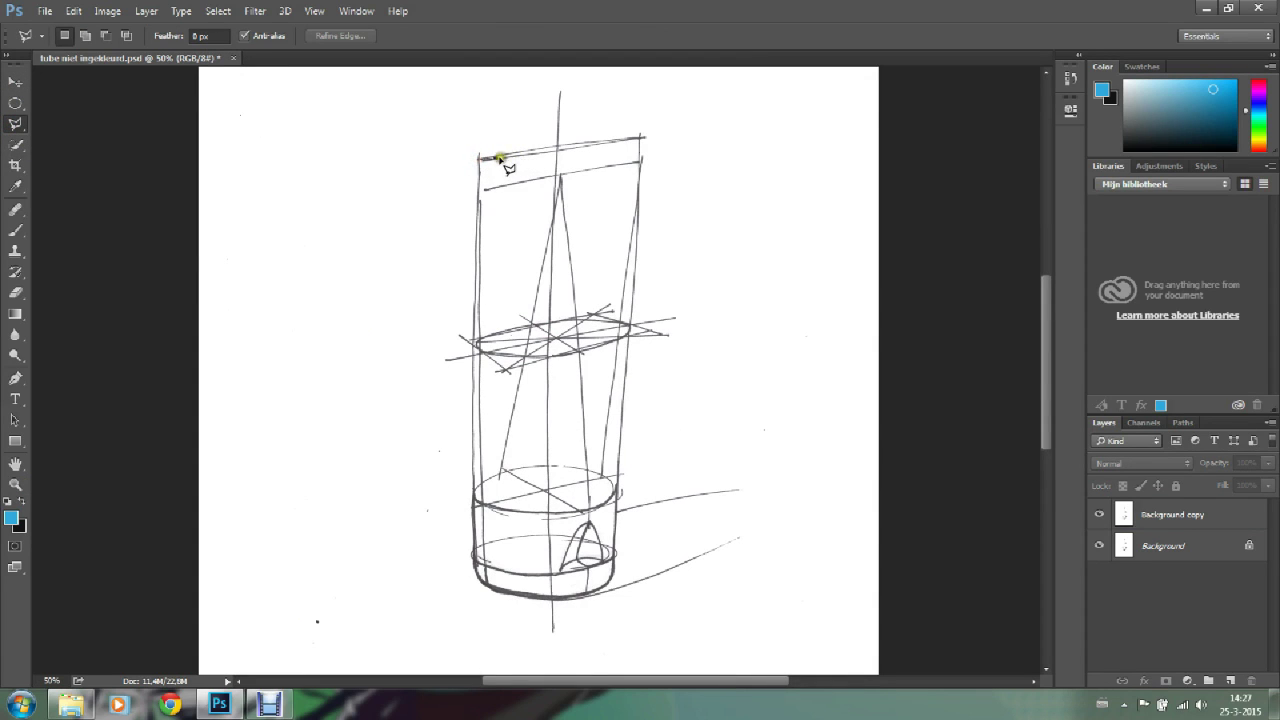
pyautogui.press('Escape')
pyautogui.click(21, 125)
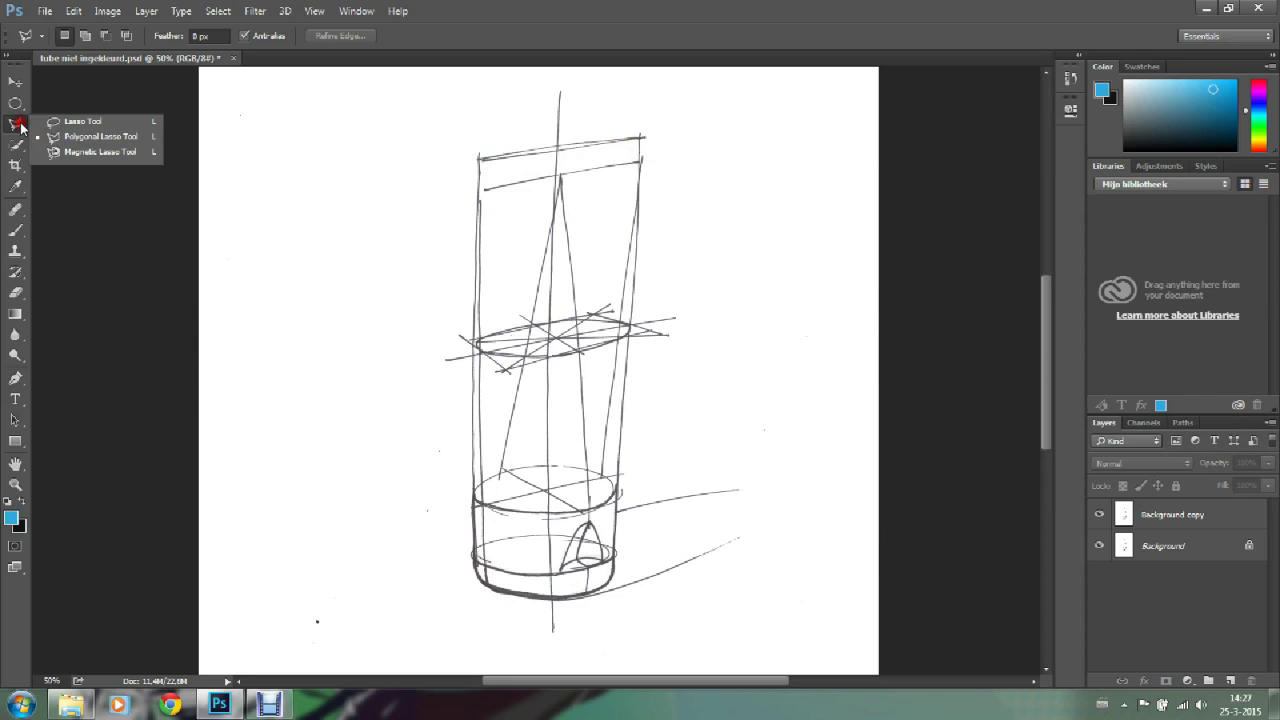
# Step: Trace the tube corner by corner and close it into a selection
pyautogui.click(479, 160)
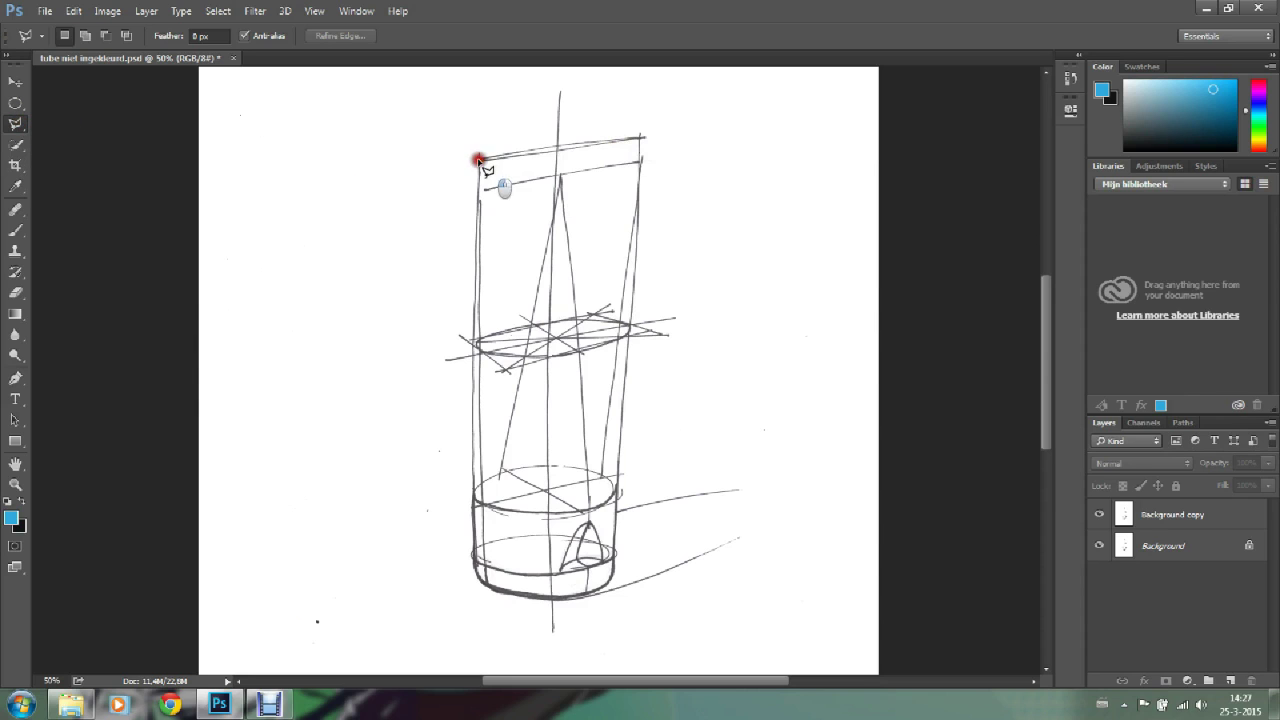
pyautogui.click(641, 137)
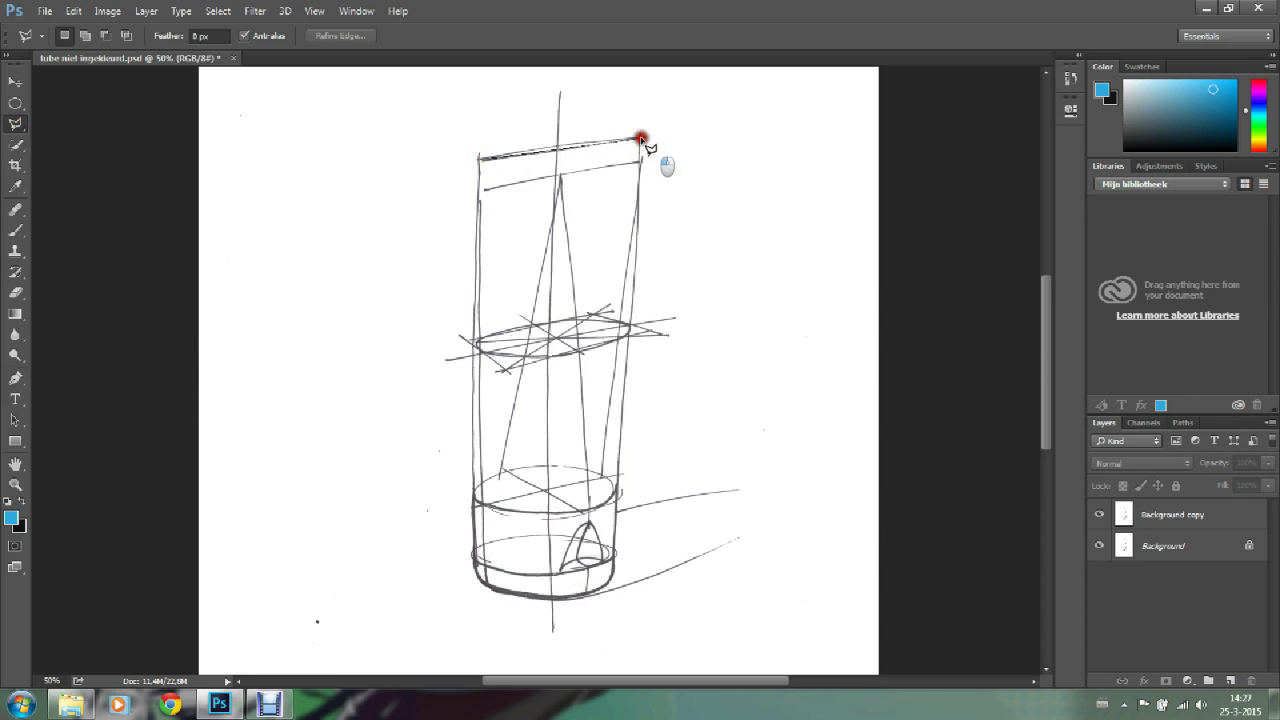
pyautogui.click(636, 242)
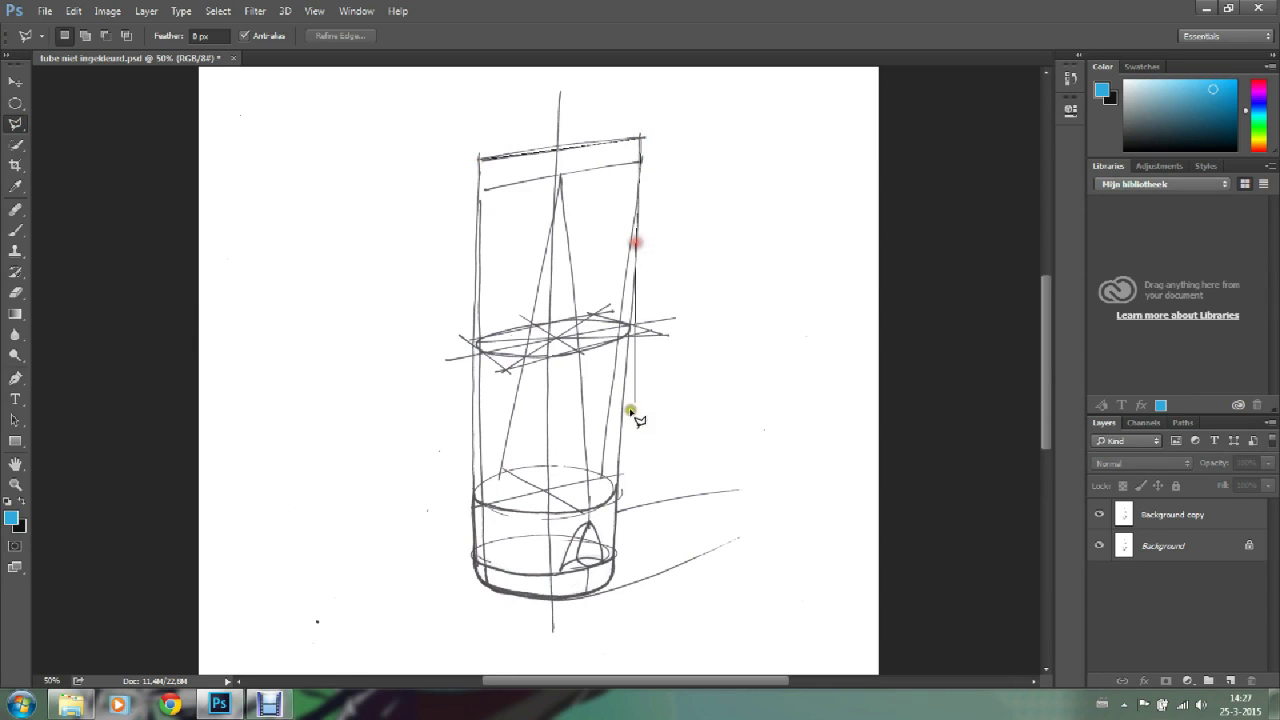
pyautogui.click(618, 492)
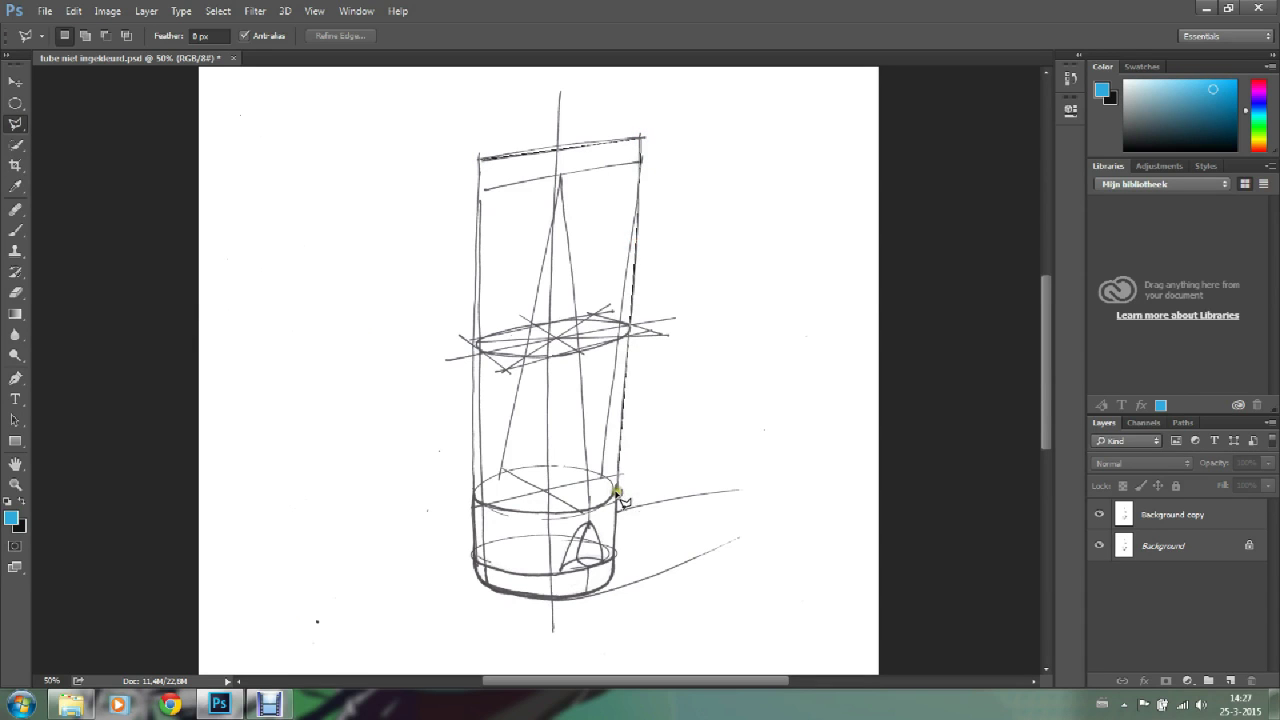
pyautogui.click(610, 585)
pyautogui.click(556, 600)
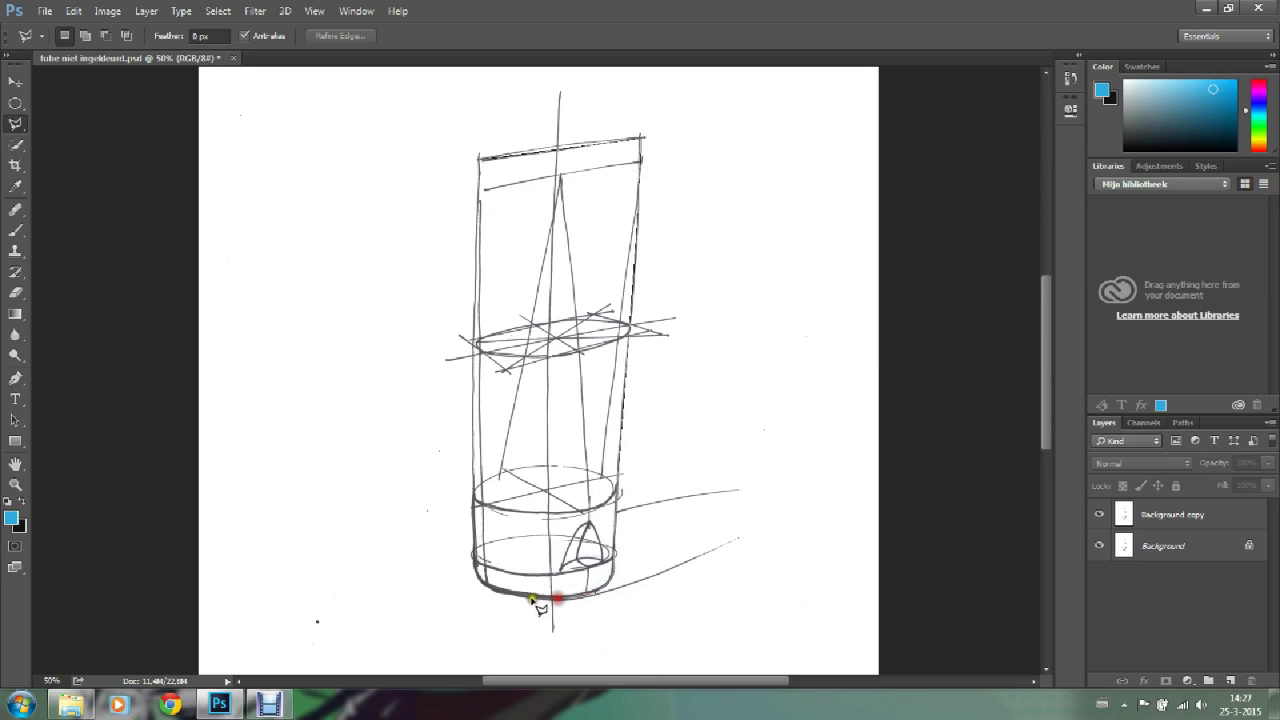
pyautogui.click(476, 576)
pyautogui.click(476, 357)
pyautogui.click(480, 161)
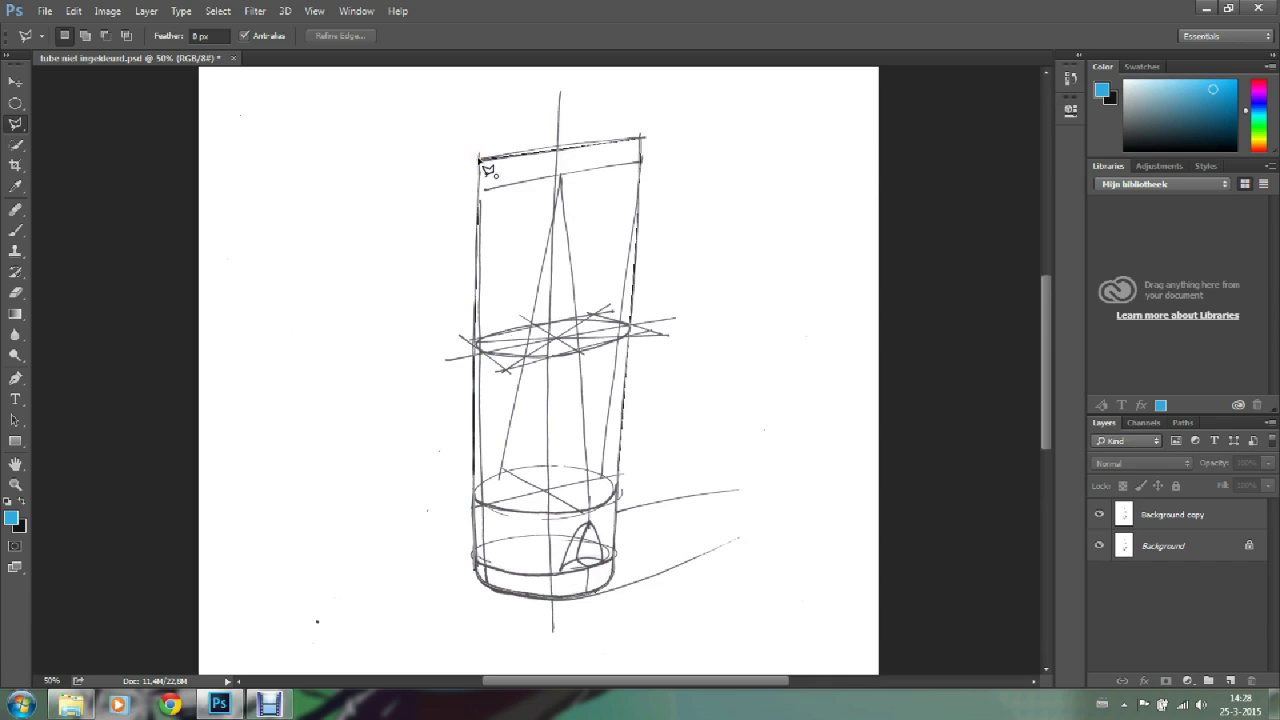
pyautogui.click(480, 158)
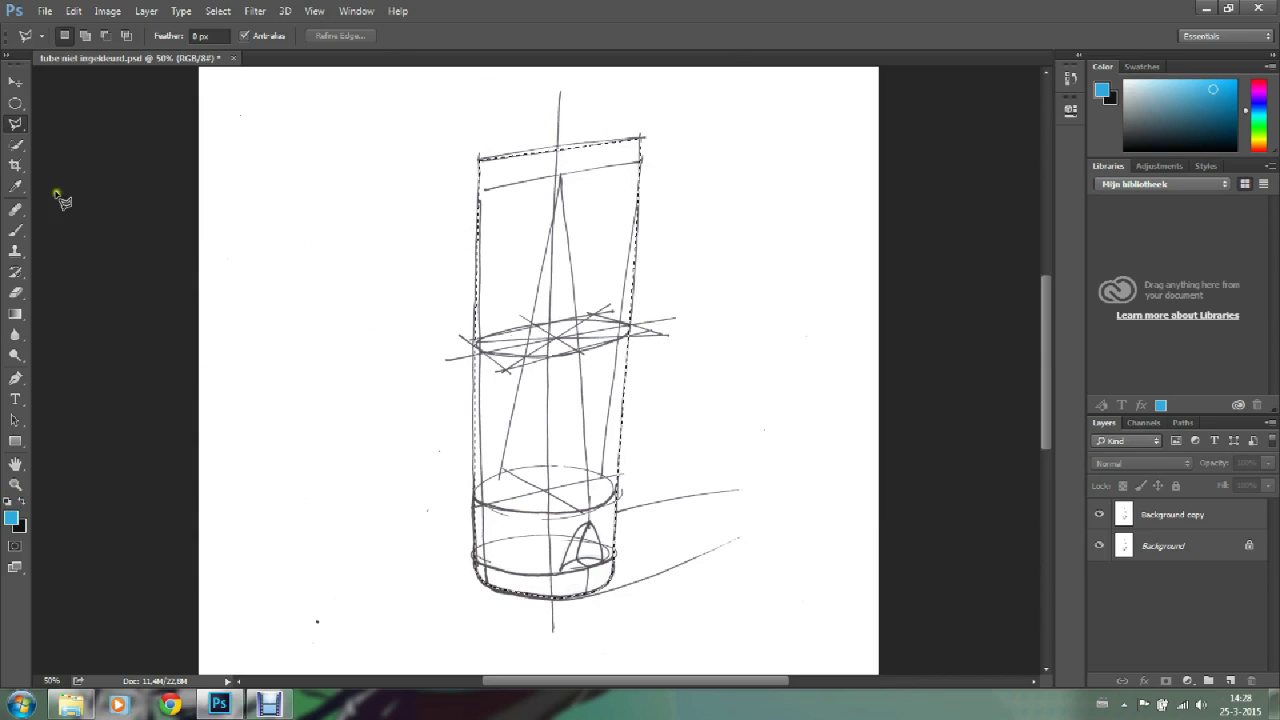
# Step: Take the Brush tool, try a 142 px size, and target the Background copy layer
pyautogui.click(15, 233)
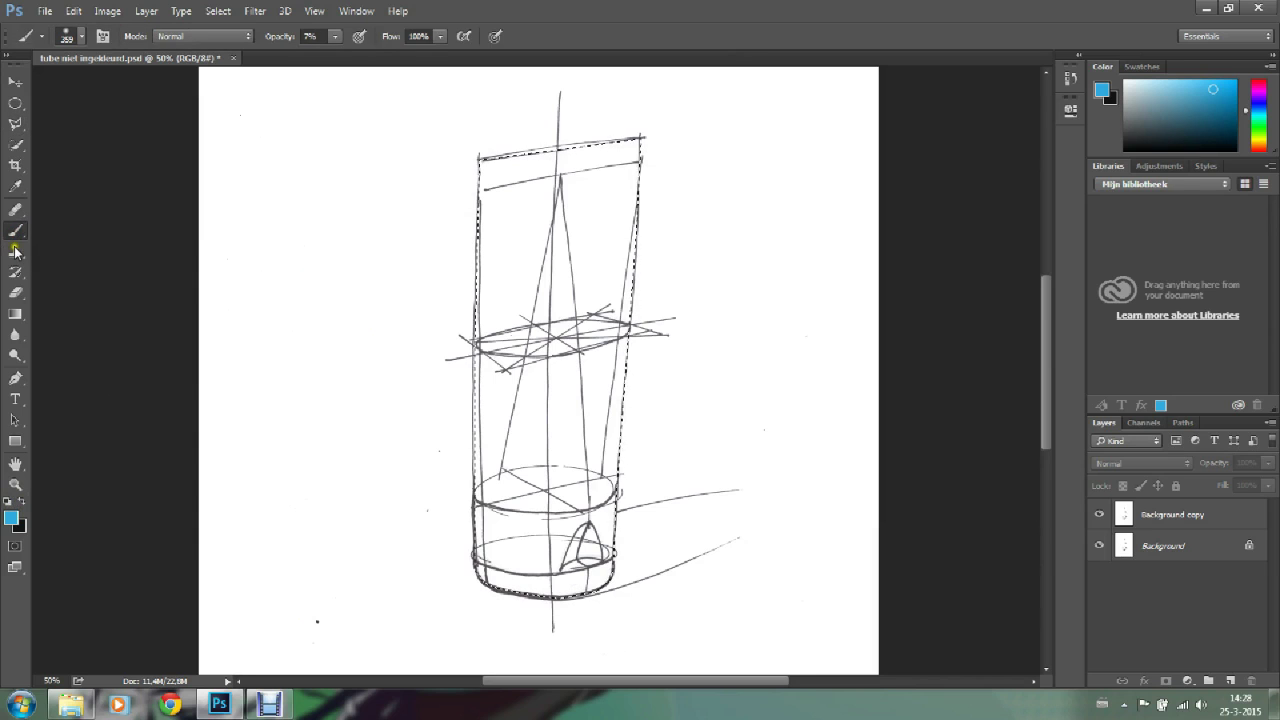
pyautogui.click(85, 37)
pyautogui.moveTo(102, 81); pyautogui.dragTo(170, 88)
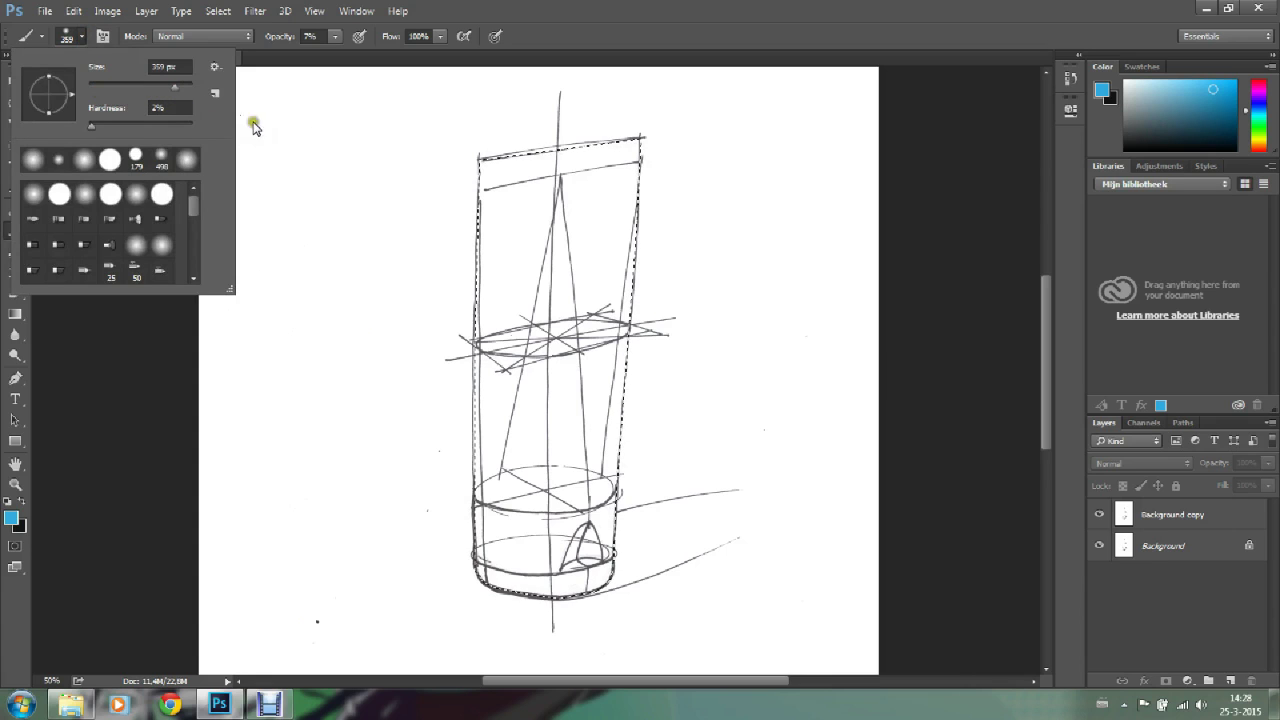
pyautogui.moveTo(178, 90); pyautogui.dragTo(151, 88)
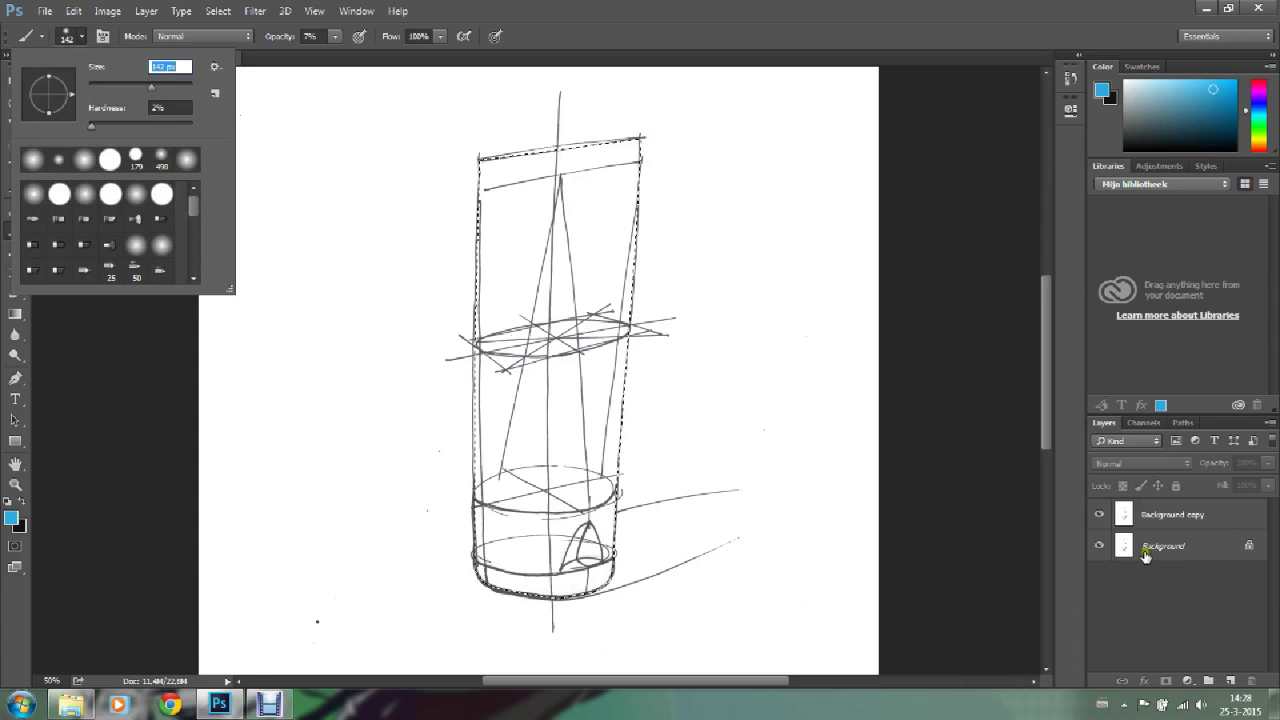
pyautogui.click(1164, 585)
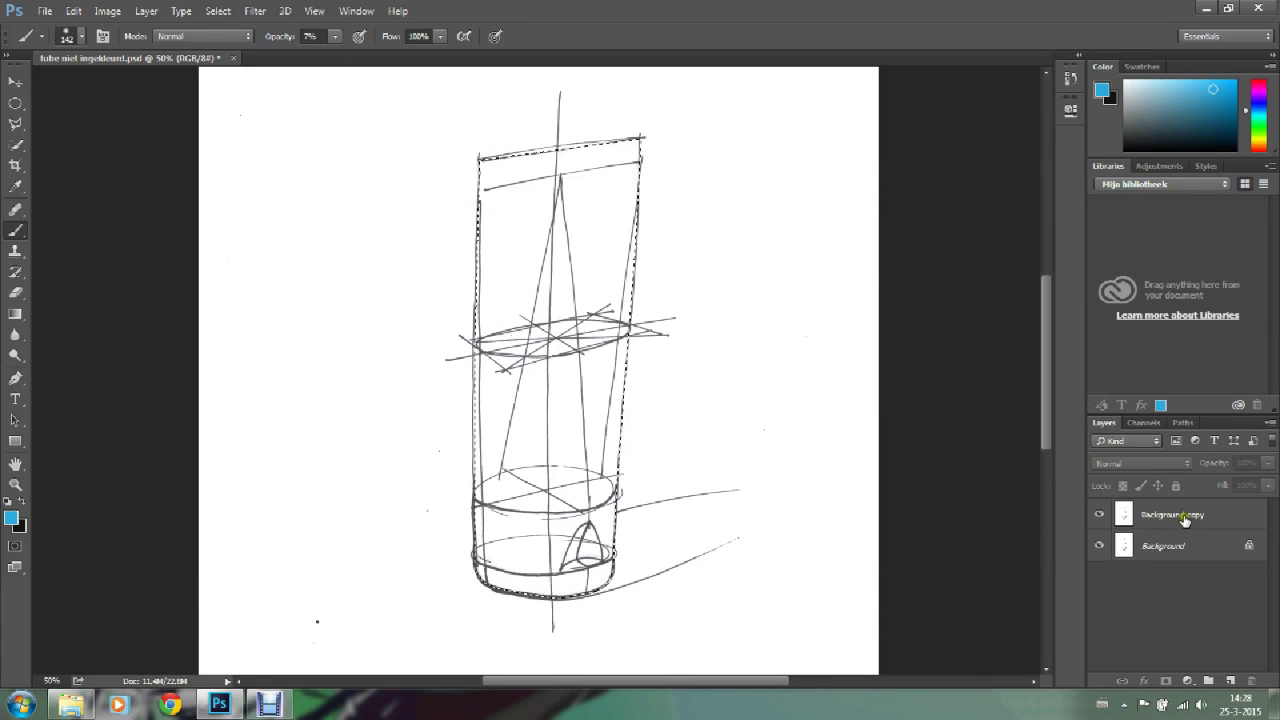
pyautogui.click(1185, 517)
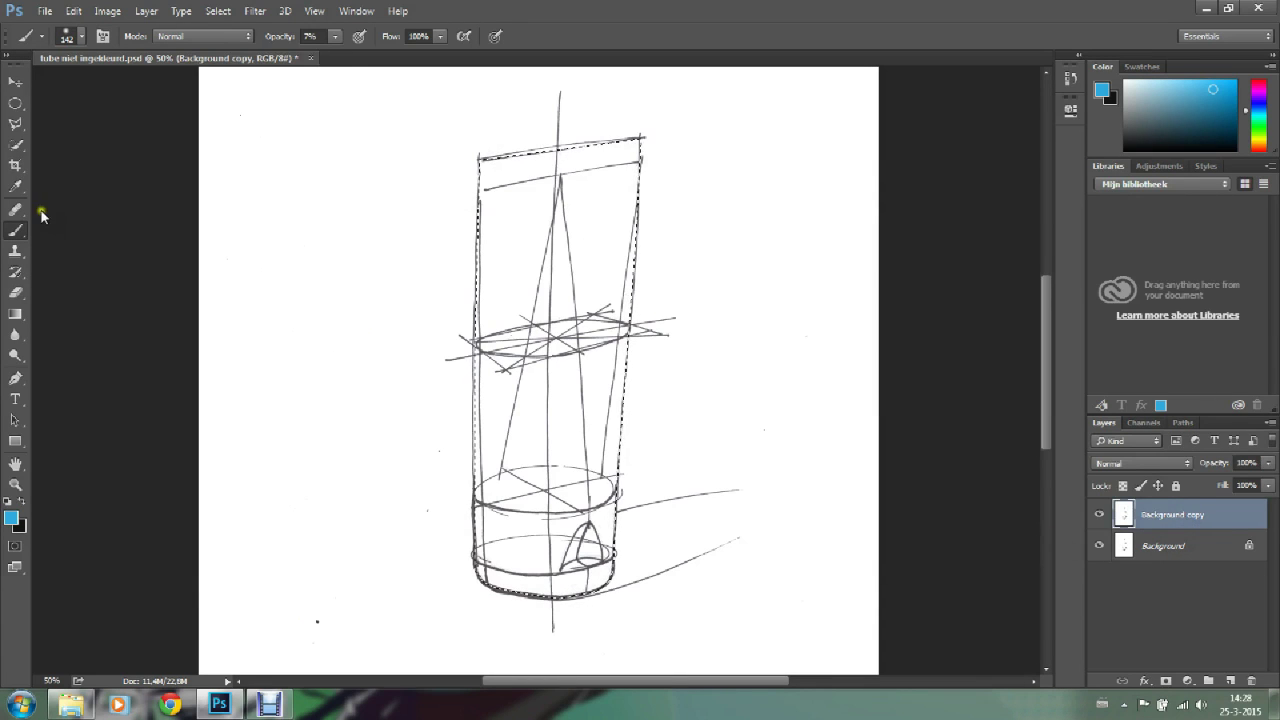
# Step: Set the soft brush to about 405 px with 8% opacity
pyautogui.click(13, 236)
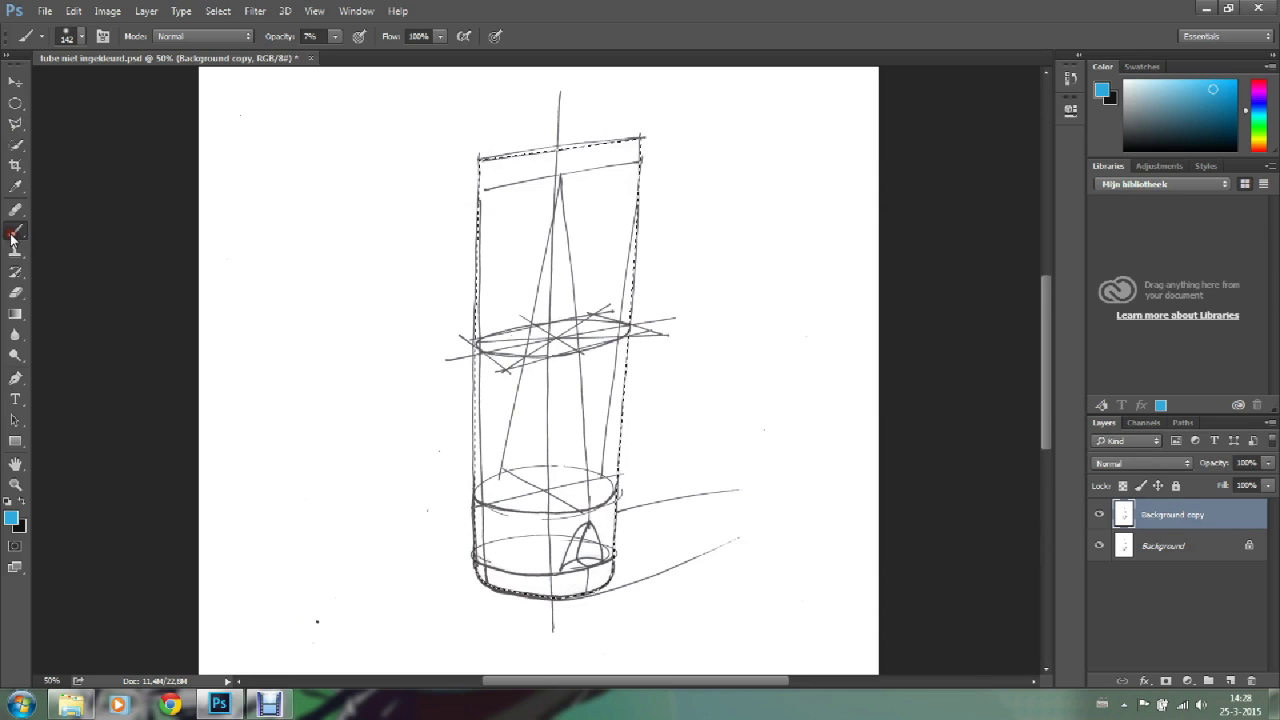
pyautogui.click(81, 37)
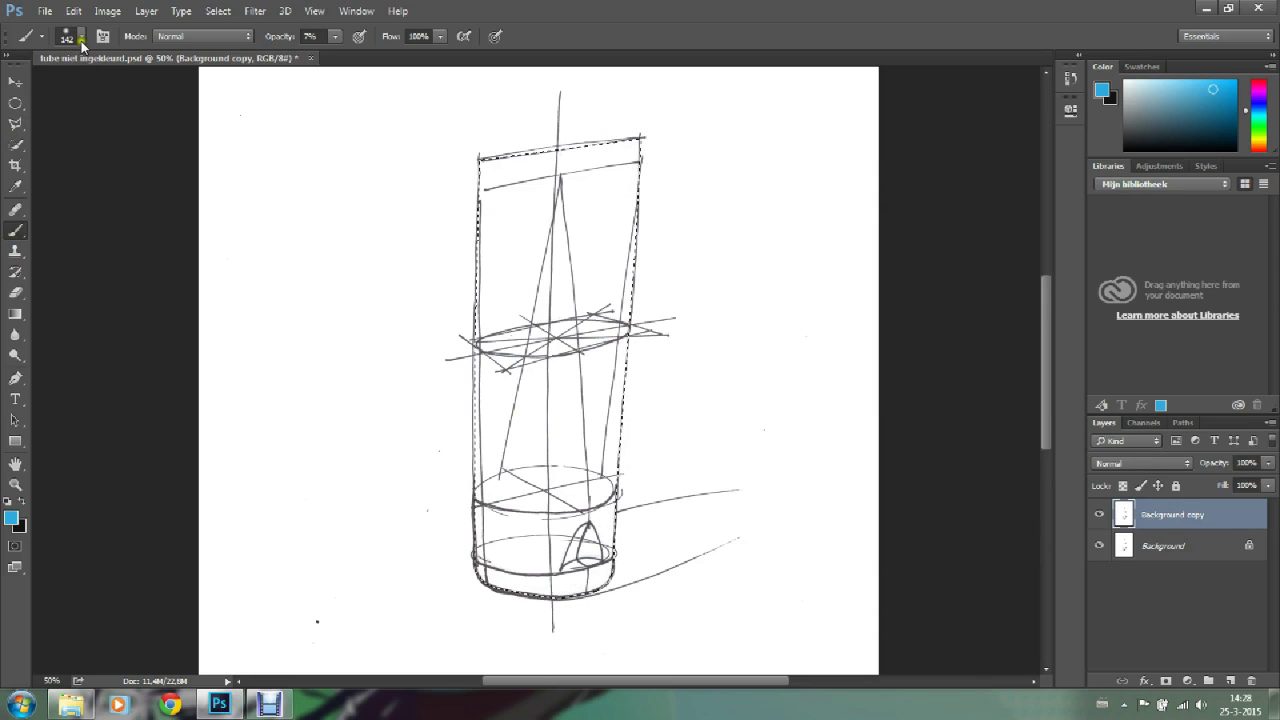
pyautogui.click(81, 37)
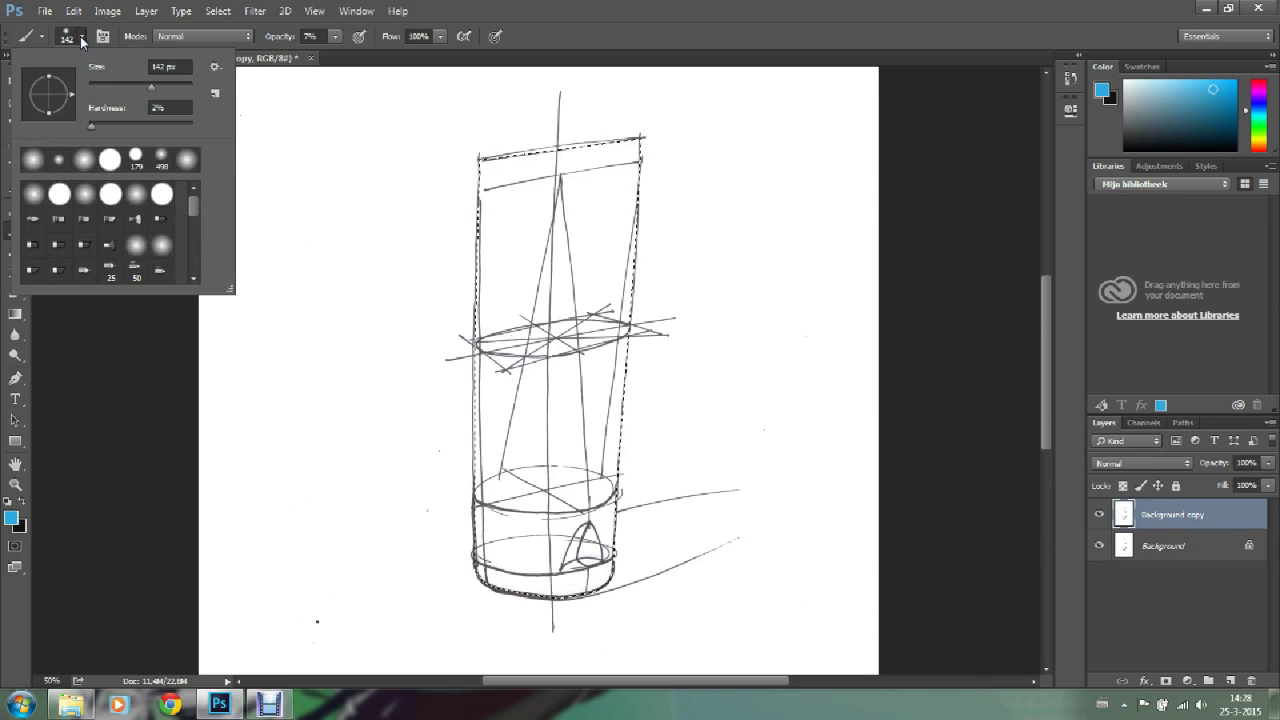
pyautogui.click(81, 37)
pyautogui.click(81, 37)
pyautogui.click(81, 37)
pyautogui.click(81, 37)
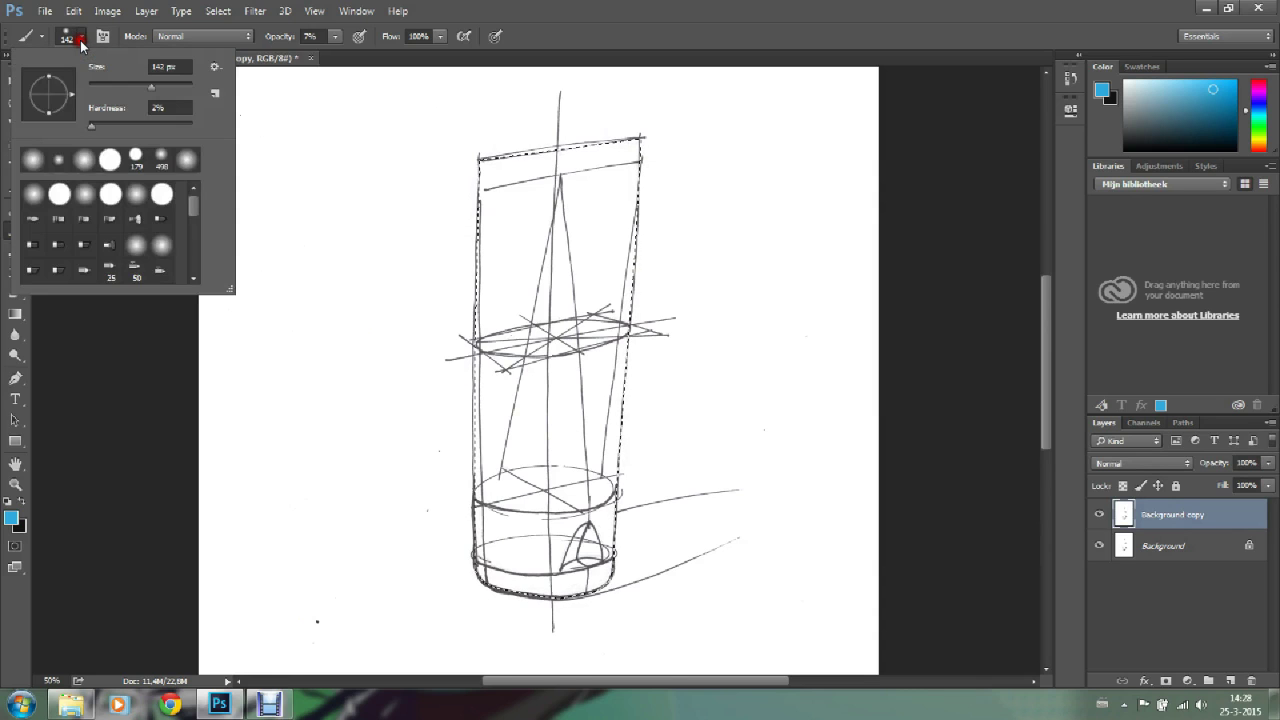
pyautogui.click(149, 88)
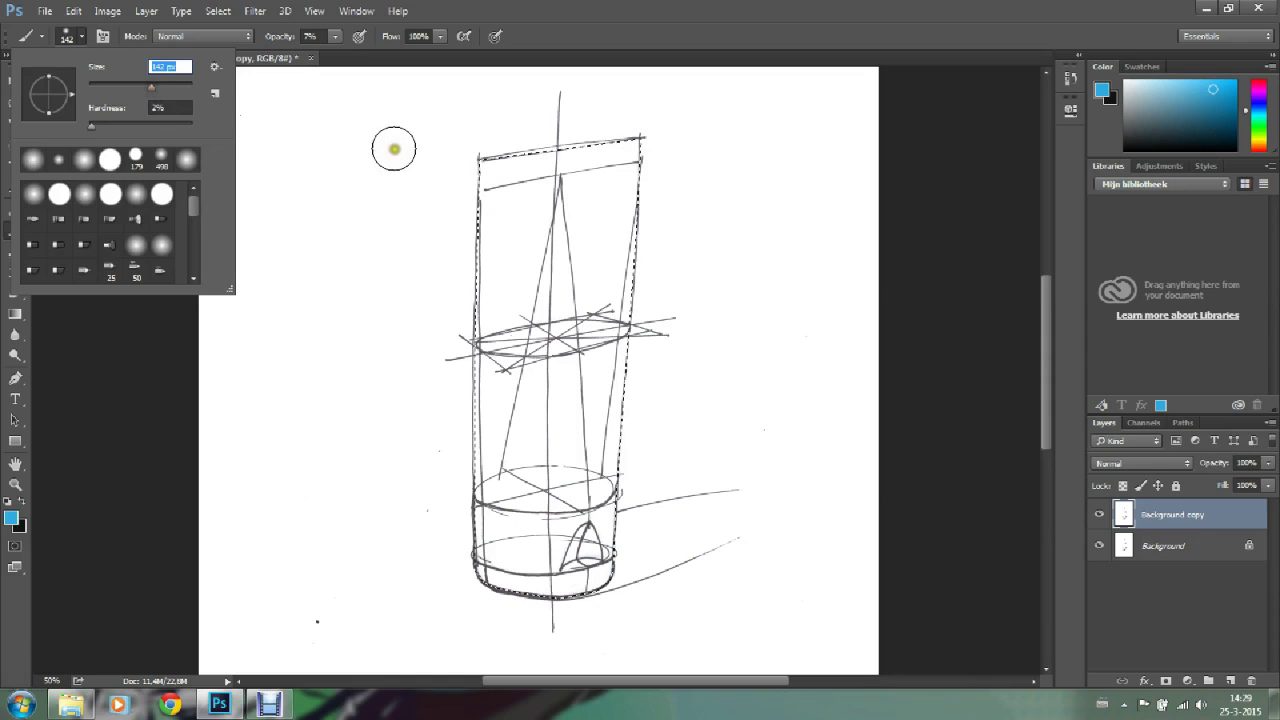
pyautogui.moveTo(149, 88); pyautogui.dragTo(177, 86)
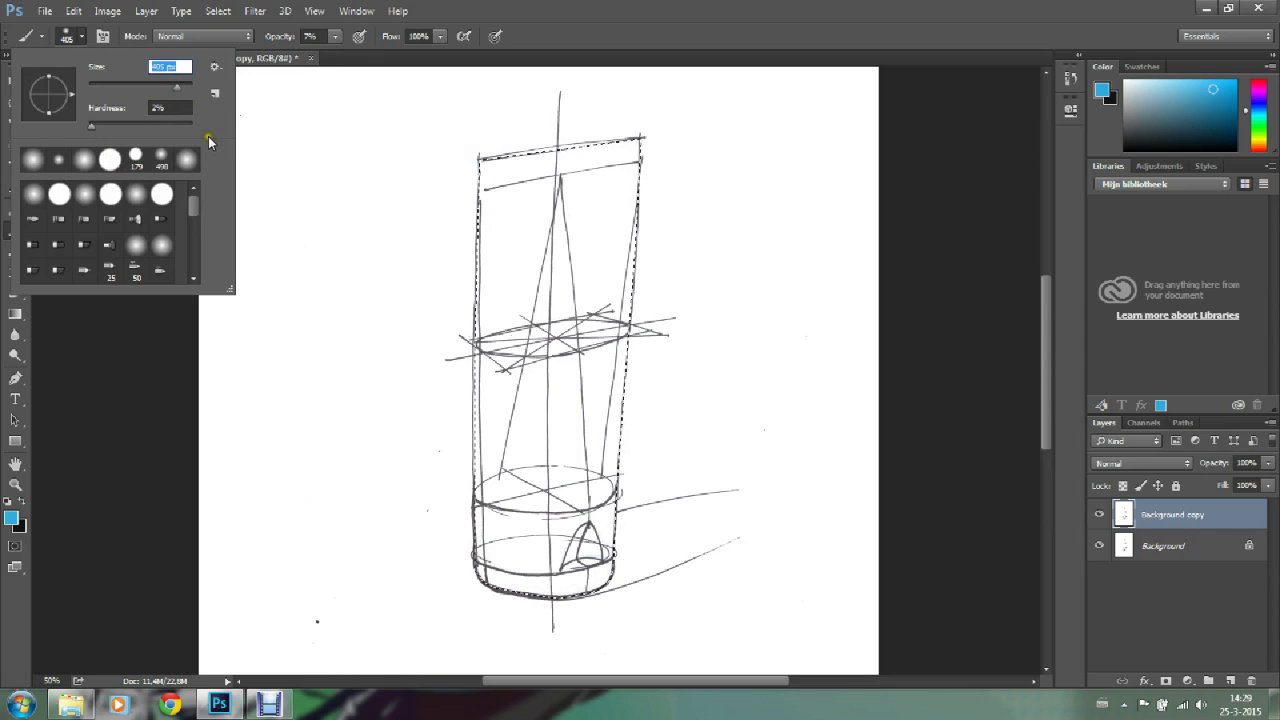
pyautogui.click(335, 38)
pyautogui.click(333, 57)
pyautogui.moveTo(333, 57); pyautogui.dragTo(337, 58)
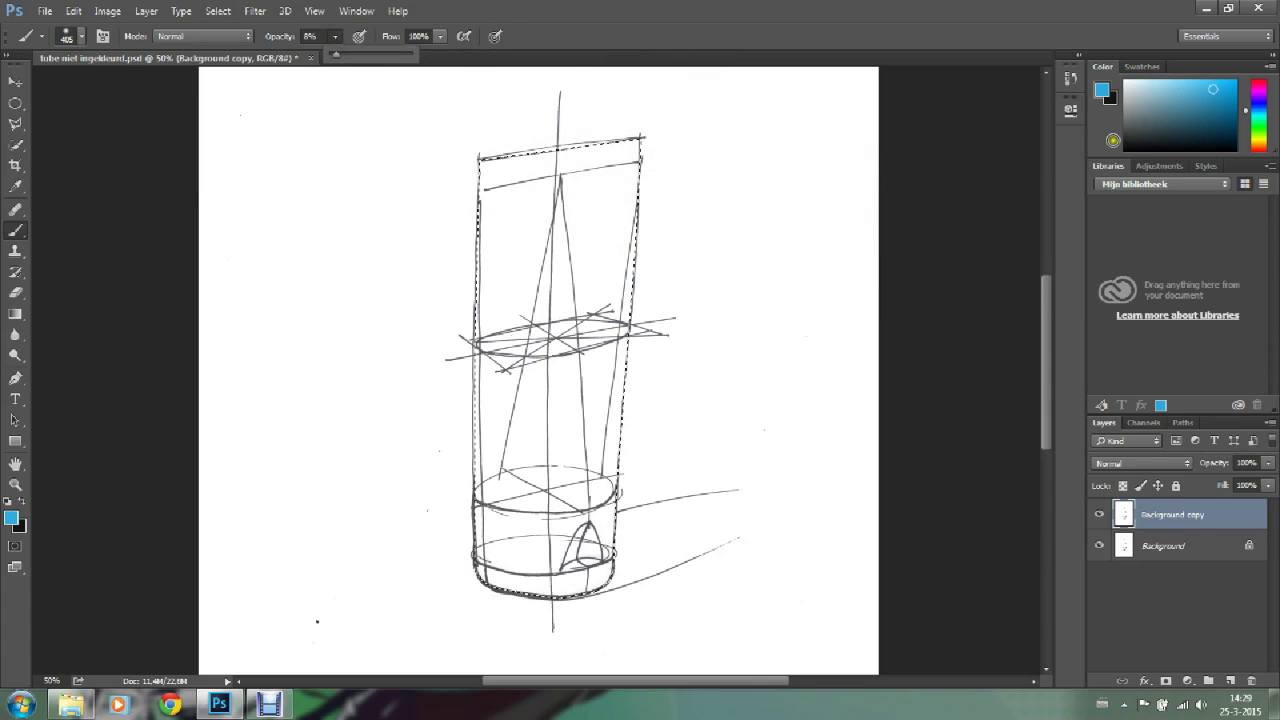
# Step: Paint a light blue Linear Burn wash inside the tube selection
pyautogui.click(1247, 107)
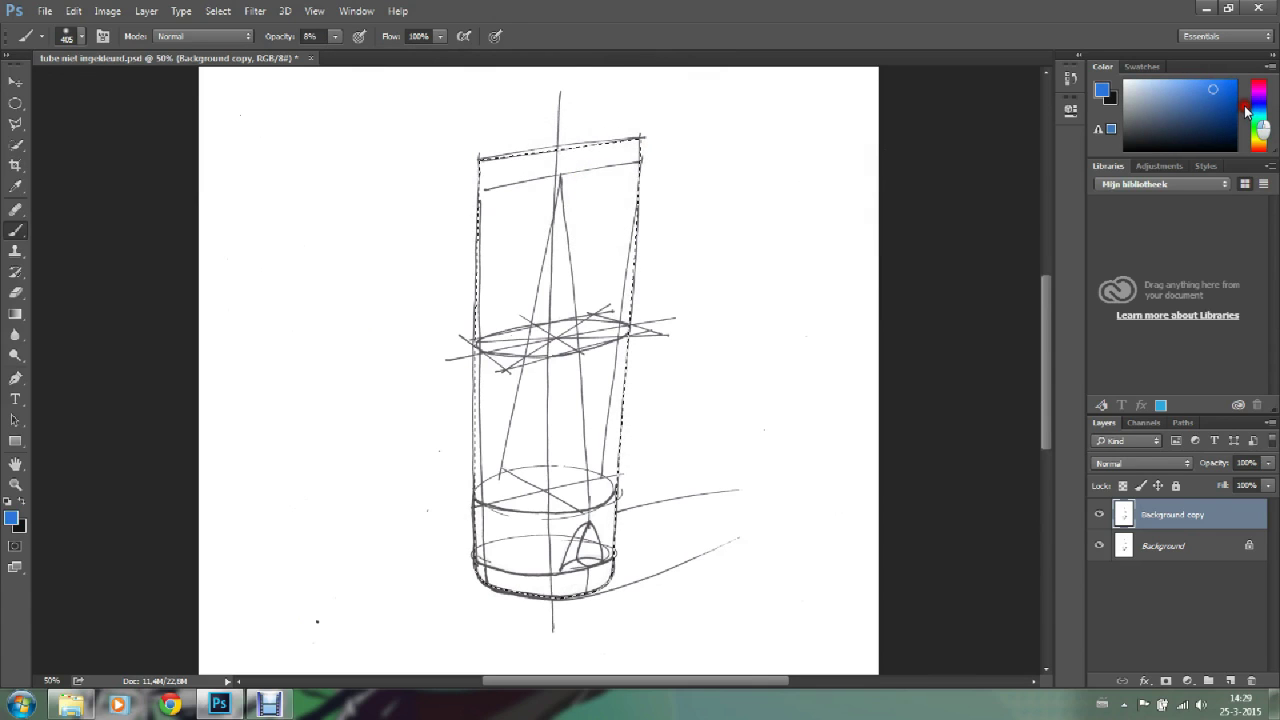
pyautogui.click(1221, 87)
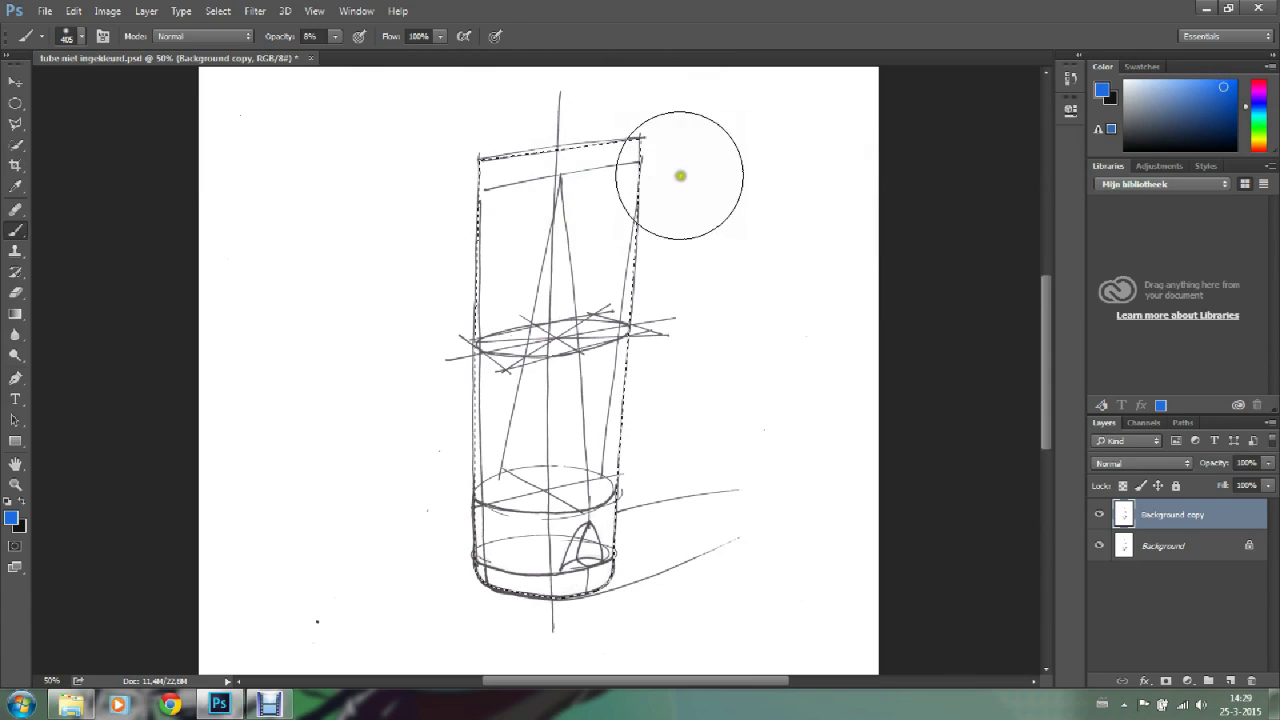
pyautogui.click(246, 38)
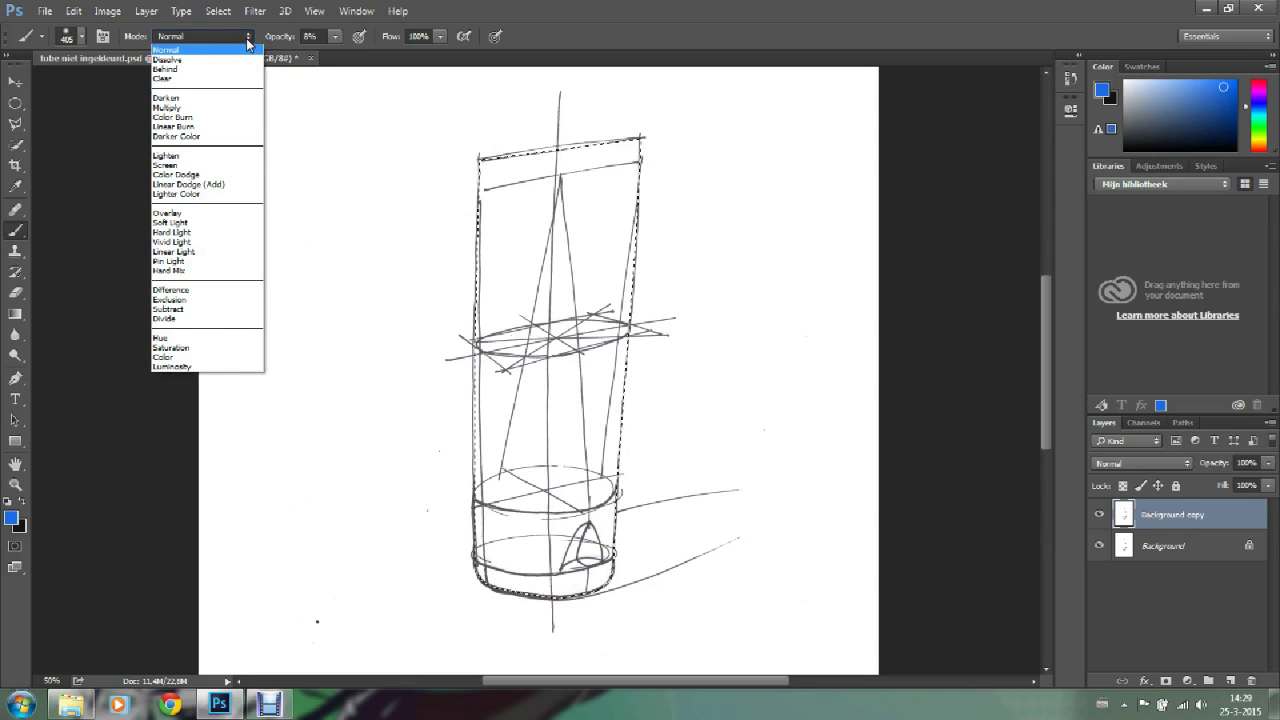
pyautogui.click(247, 36)
pyautogui.click(247, 36)
pyautogui.click(247, 36)
pyautogui.click(247, 36)
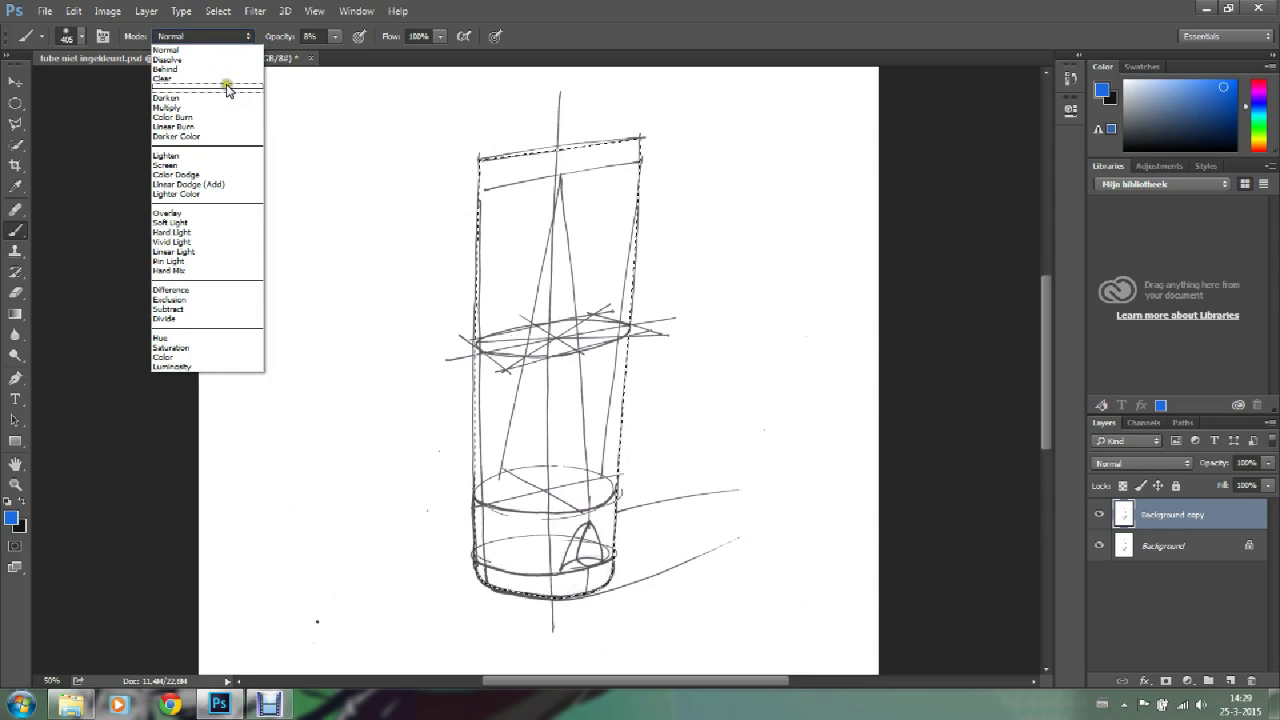
pyautogui.click(228, 127)
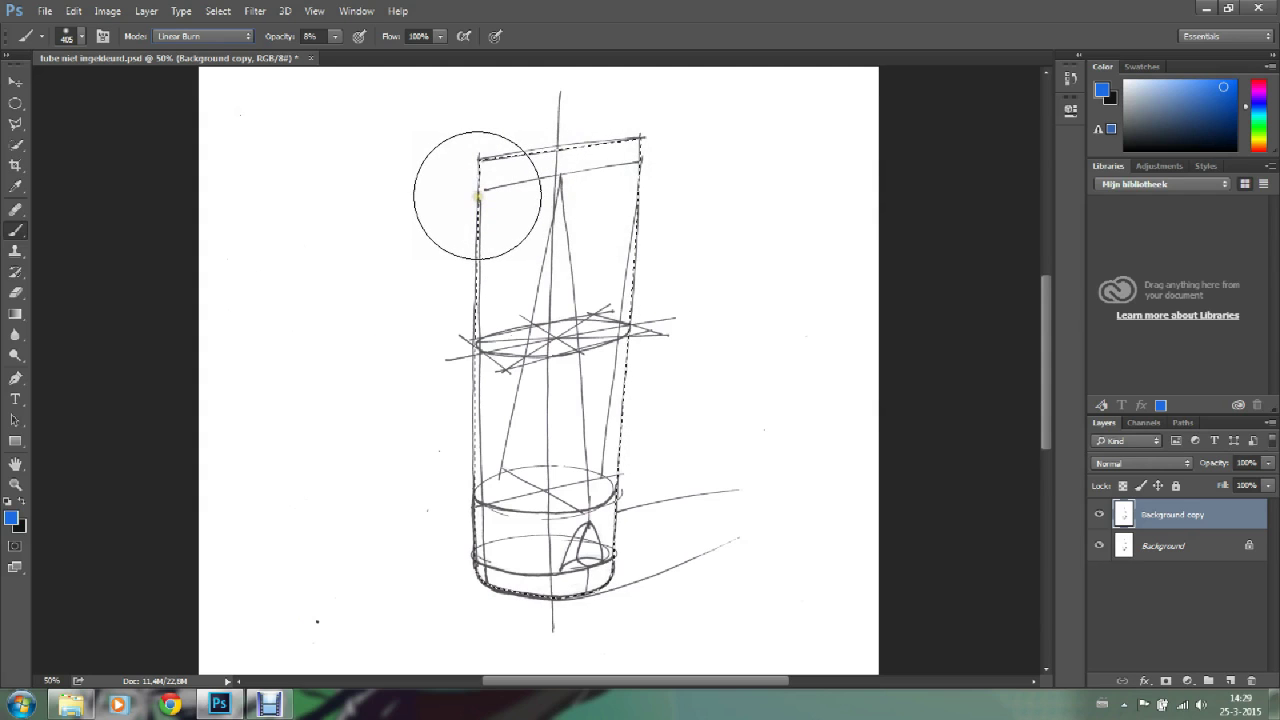
pyautogui.moveTo(472, 194)
pyautogui.mouseDown()
pyautogui.moveTo(465, 269)
pyautogui.moveTo(514, 545)
pyautogui.mouseUp()
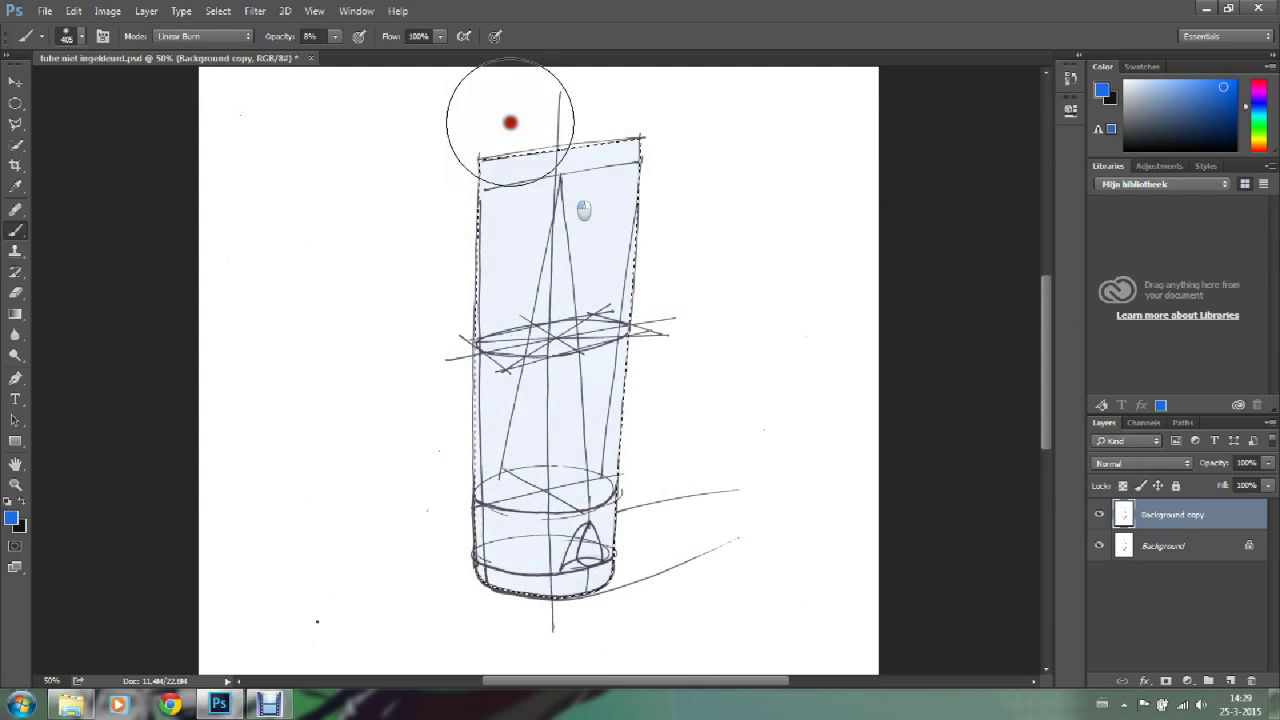
pyautogui.moveTo(514, 545)
pyautogui.mouseDown()
pyautogui.moveTo(497, 590)
pyautogui.moveTo(471, 254)
pyautogui.moveTo(634, 166)
pyautogui.moveTo(591, 503)
pyautogui.moveTo(551, 582)
pyautogui.moveTo(523, 586)
pyautogui.moveTo(517, 400)
pyautogui.moveTo(560, 94)
pyautogui.mouseUp()
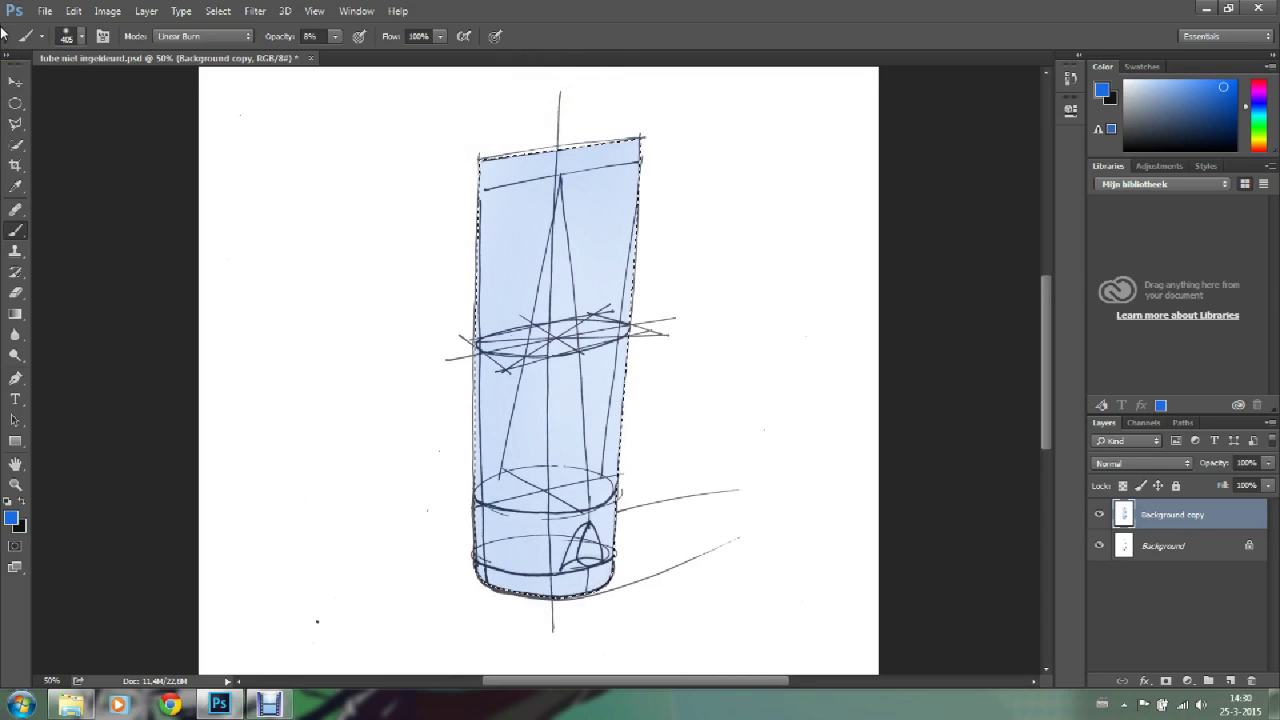
# Step: Deselect, then lasso the tube's left half along its vertical centre line
pyautogui.click(16, 105)
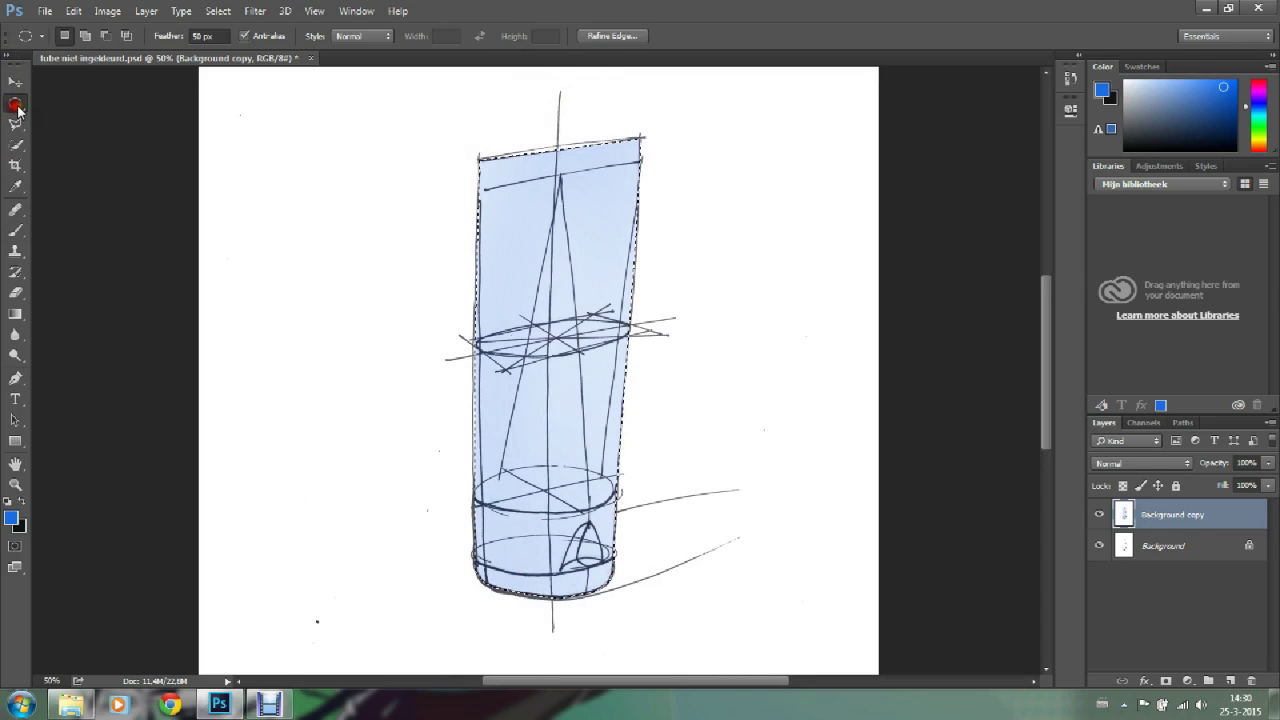
pyautogui.click(122, 144)
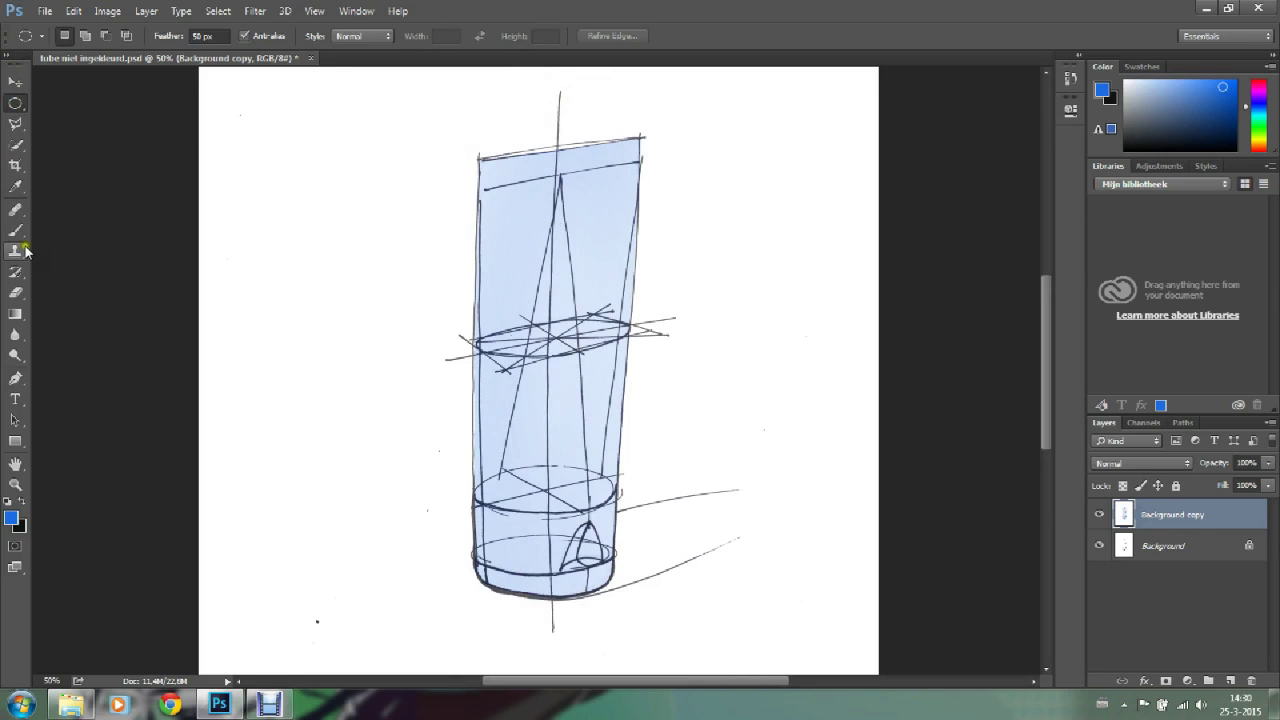
pyautogui.click(16, 124)
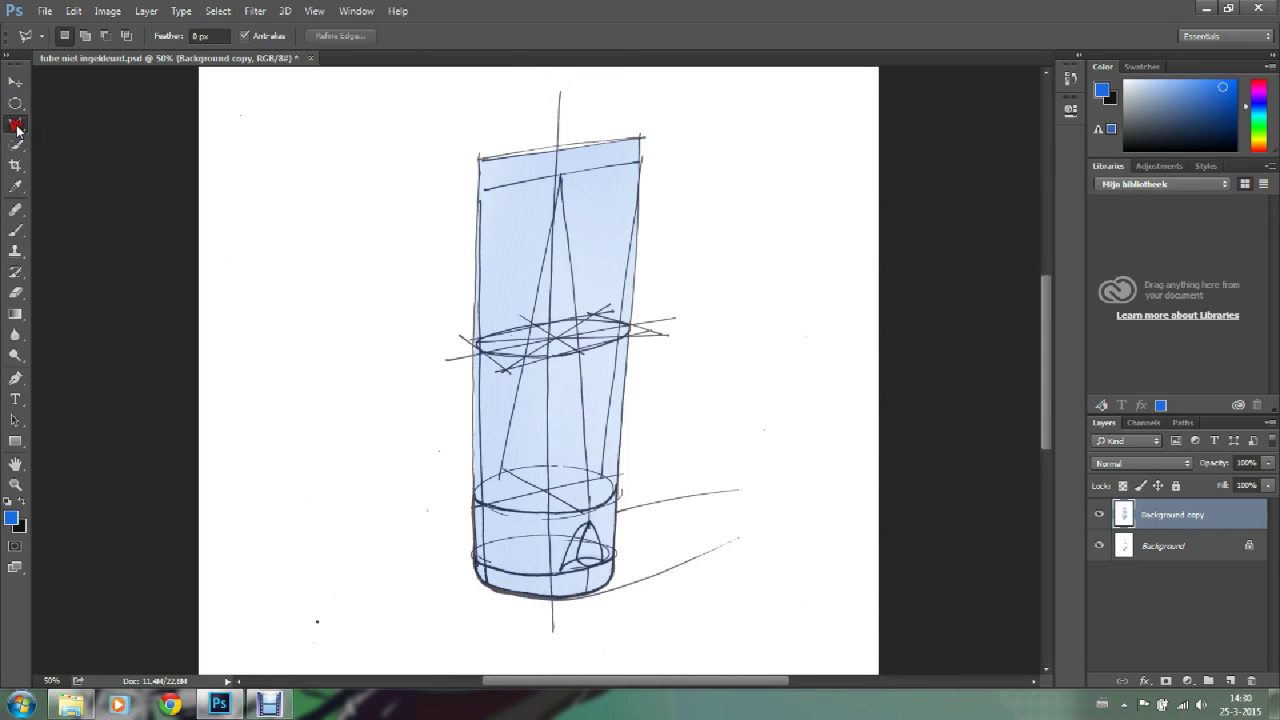
pyautogui.click(478, 159)
pyautogui.click(556, 149)
pyautogui.scroll(-1, 555, 300)
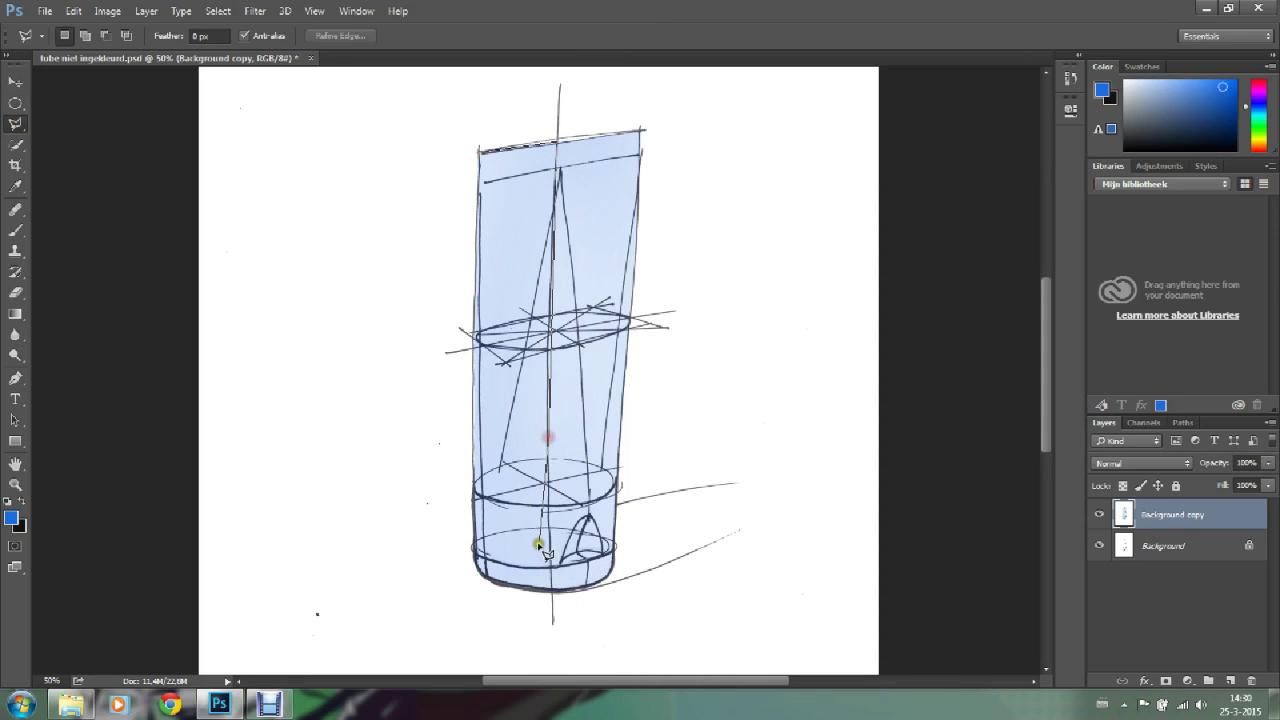
pyautogui.click(548, 532)
pyautogui.click(550, 587)
pyautogui.click(550, 588)
pyautogui.click(485, 579)
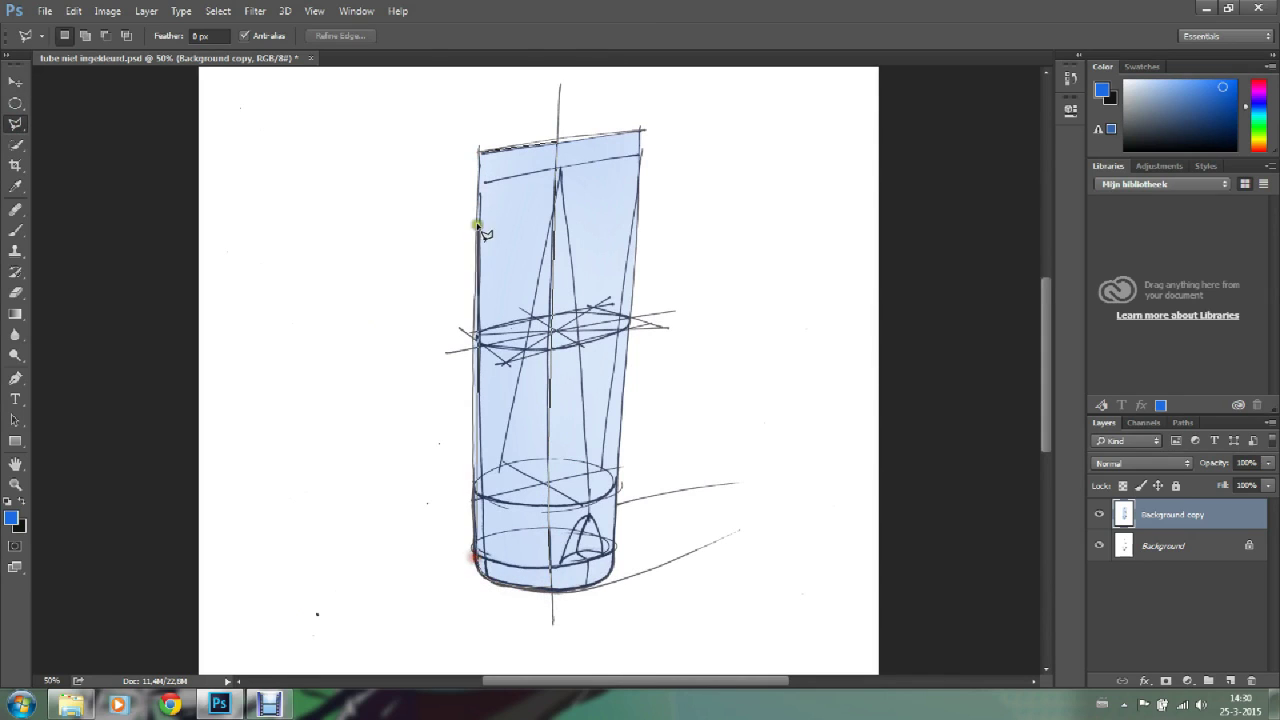
pyautogui.click(477, 152)
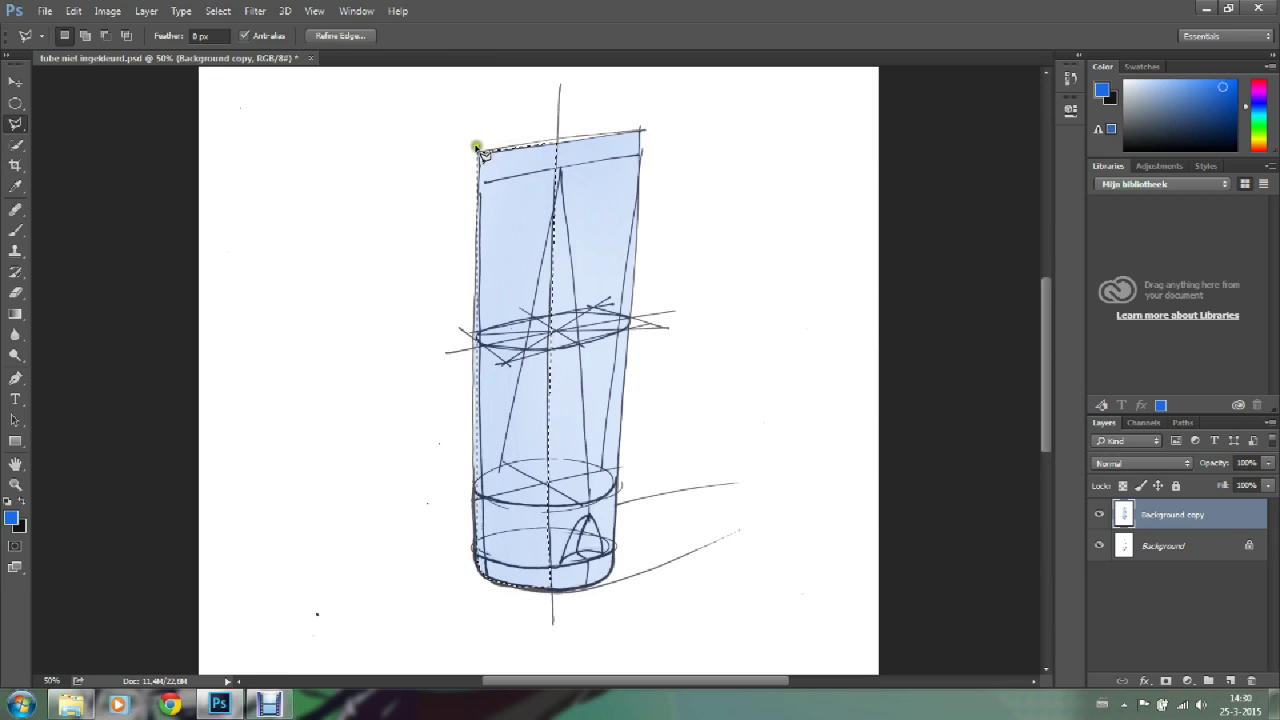
# Step: At 15% opacity, shade the tube's left half deeper blue, darkest along the edge
pyautogui.click(15, 230)
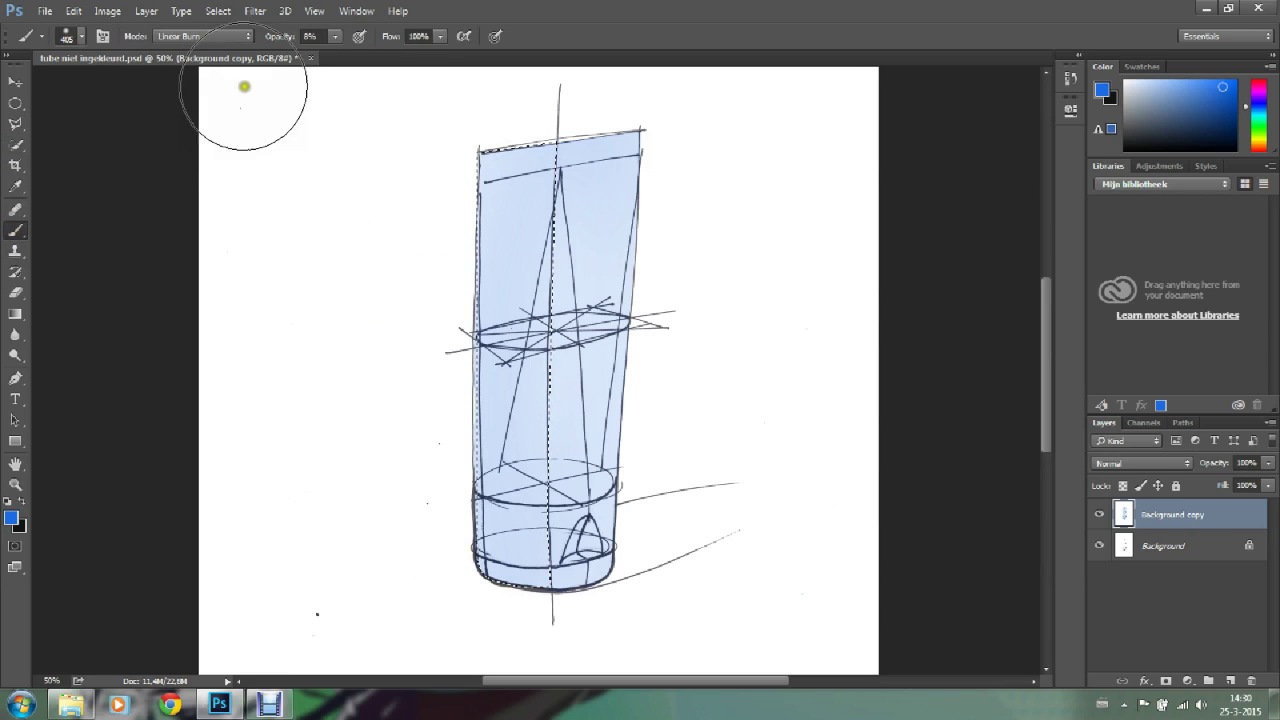
pyautogui.click(334, 38)
pyautogui.moveTo(338, 58); pyautogui.dragTo(345, 59)
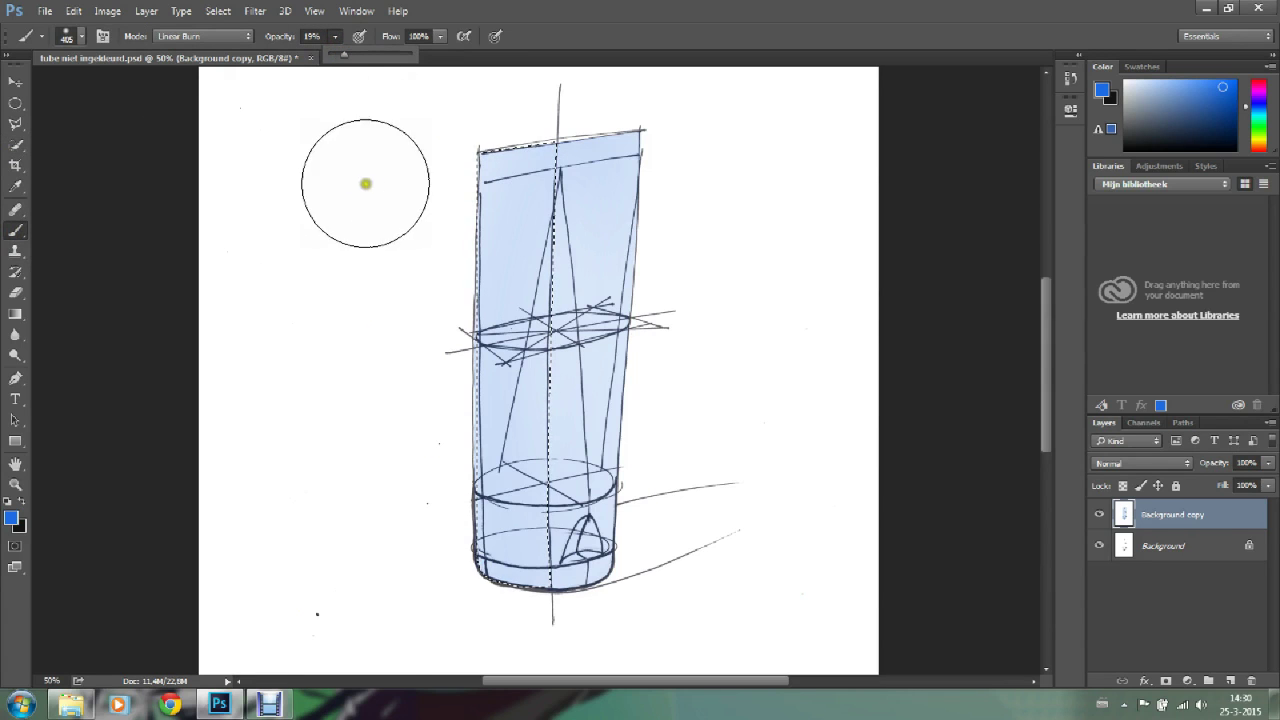
pyautogui.moveTo(468, 144); pyautogui.dragTo(465, 144)
pyautogui.click(465, 145)
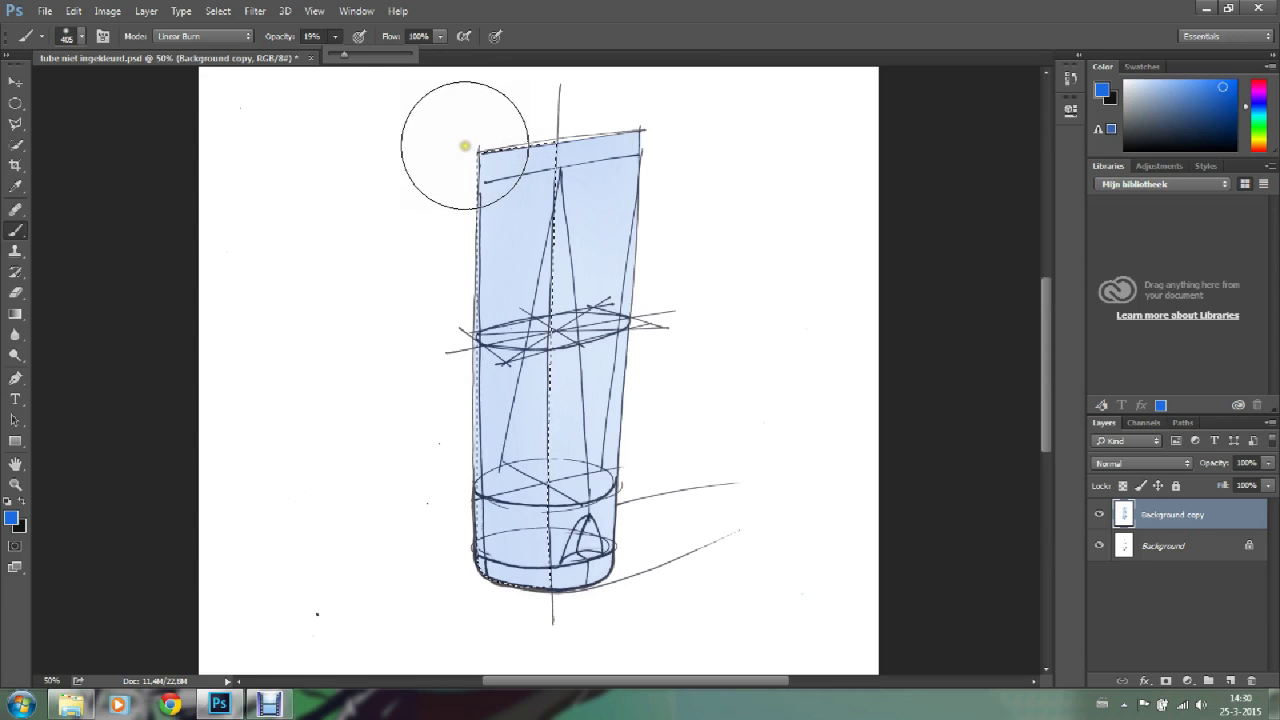
pyautogui.click(81, 38)
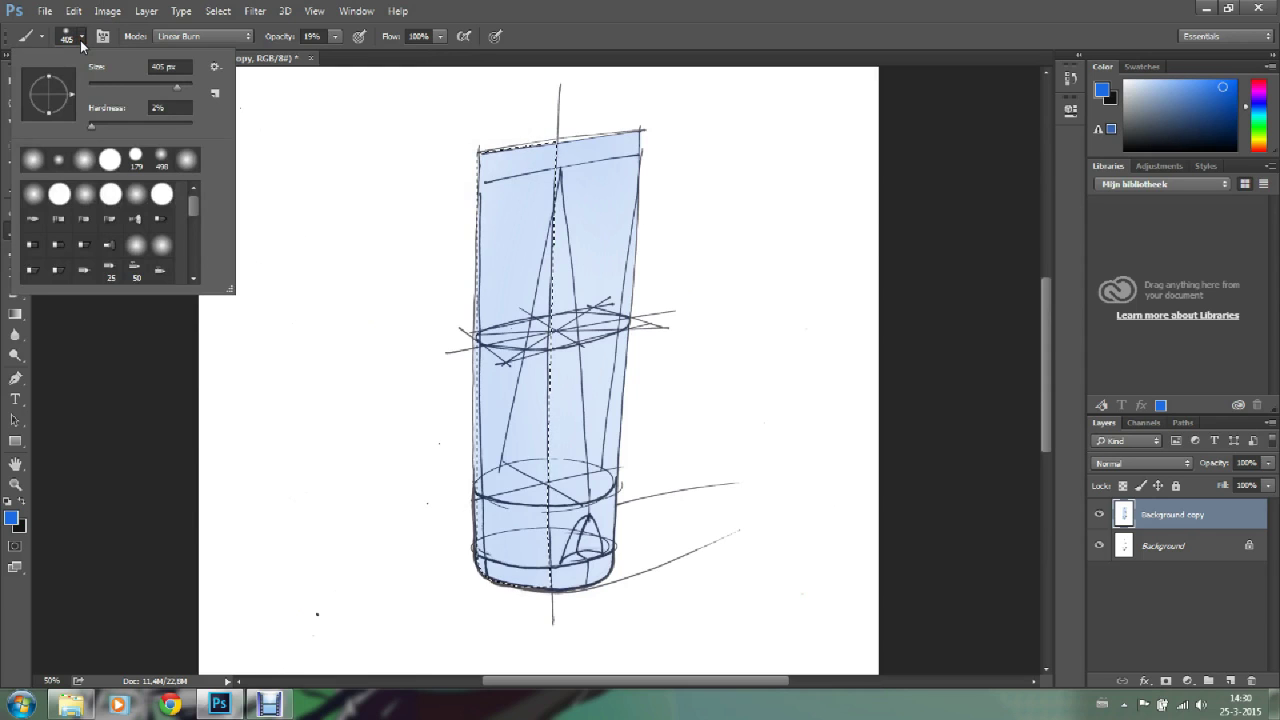
pyautogui.click(80, 40)
pyautogui.moveTo(451, 165)
pyautogui.mouseDown()
pyautogui.moveTo(444, 441)
pyautogui.moveTo(457, 646)
pyautogui.mouseUp()
pyautogui.moveTo(451, 451)
pyautogui.mouseDown()
pyautogui.moveTo(446, 598)
pyautogui.moveTo(417, 551)
pyautogui.mouseUp()
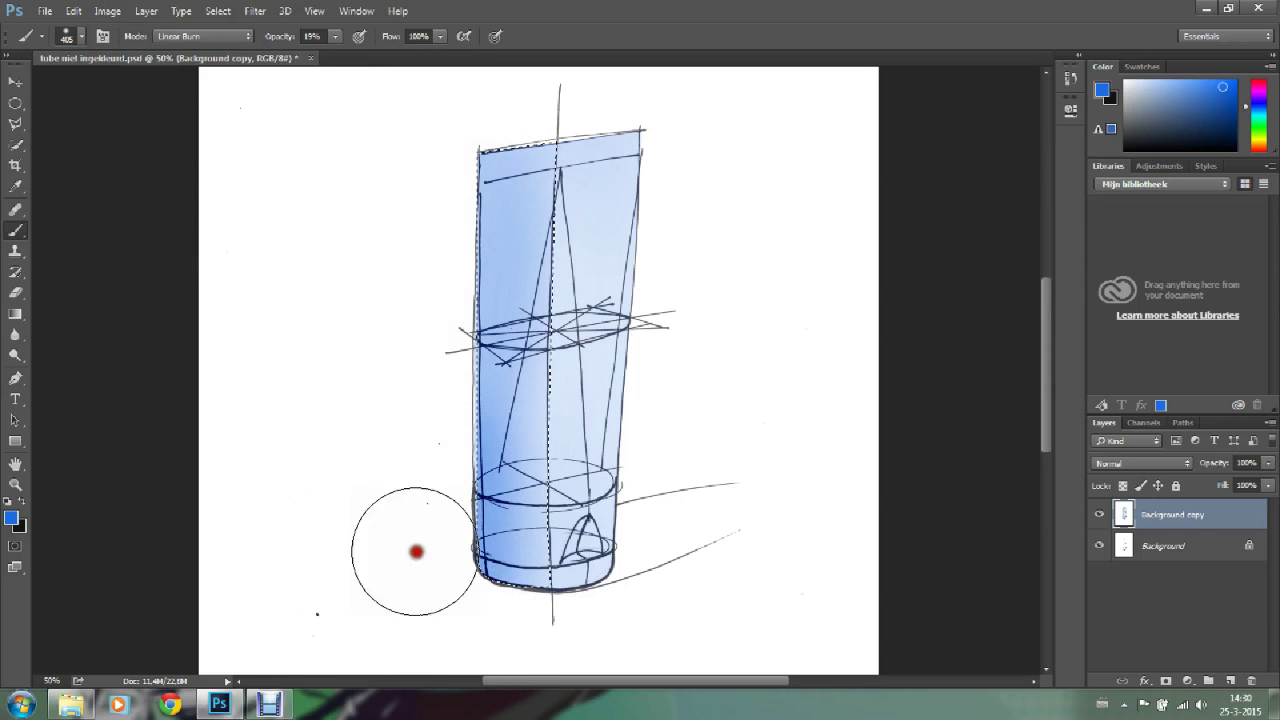
pyautogui.keyDown('shift'); pyautogui.click(441, 141); pyautogui.keyUp('shift')
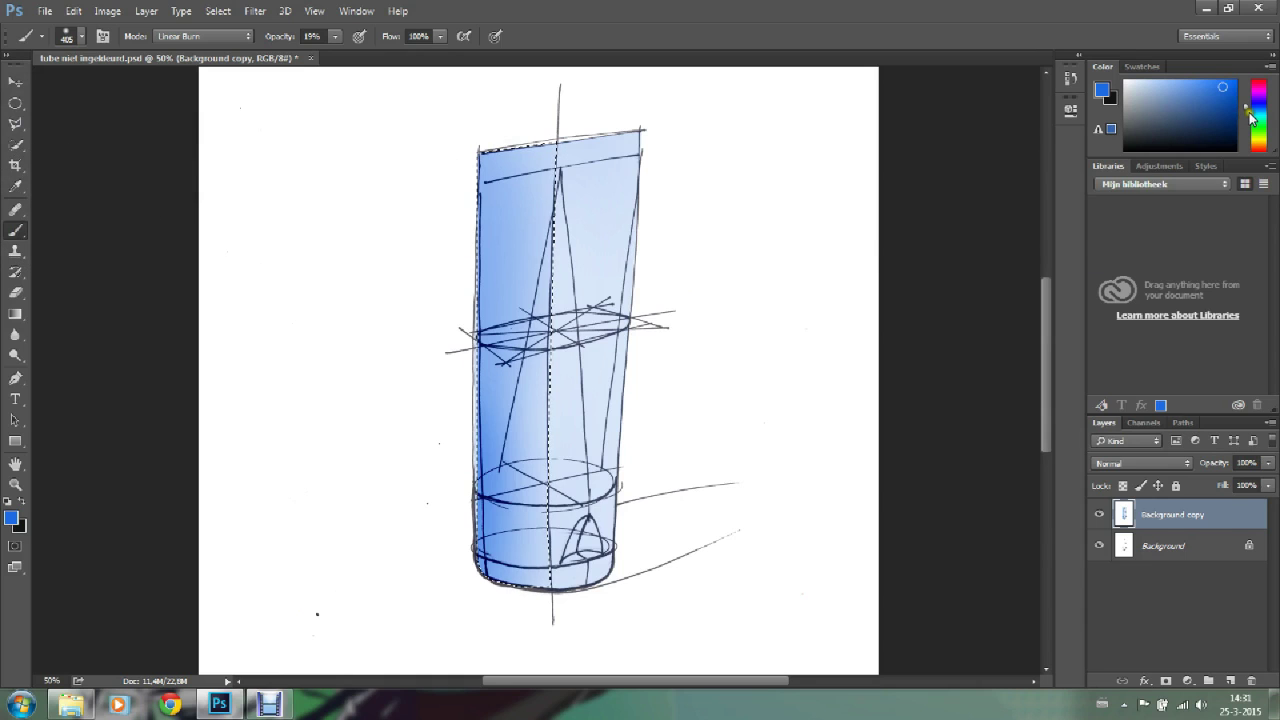
# Step: Shift the paint colour toward cyan and lower brush opacity from 19% to 6%
pyautogui.click(1247, 112)
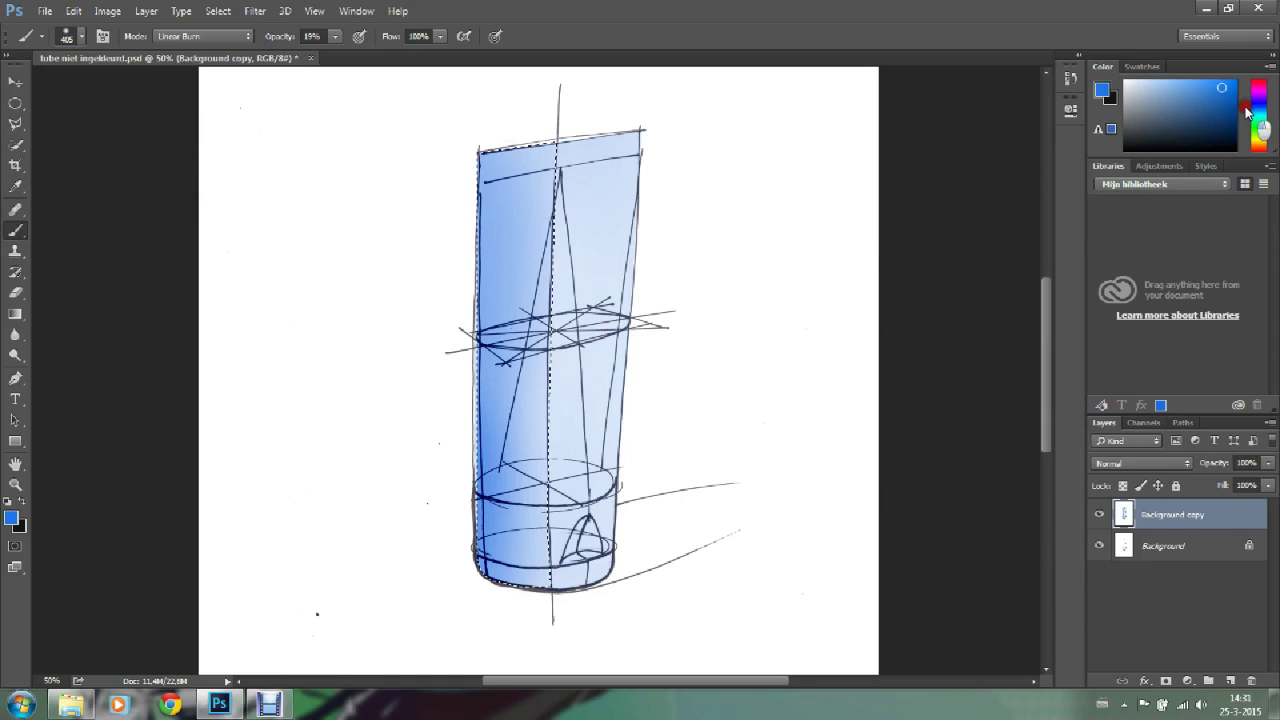
pyautogui.moveTo(1248, 114); pyautogui.dragTo(1248, 116)
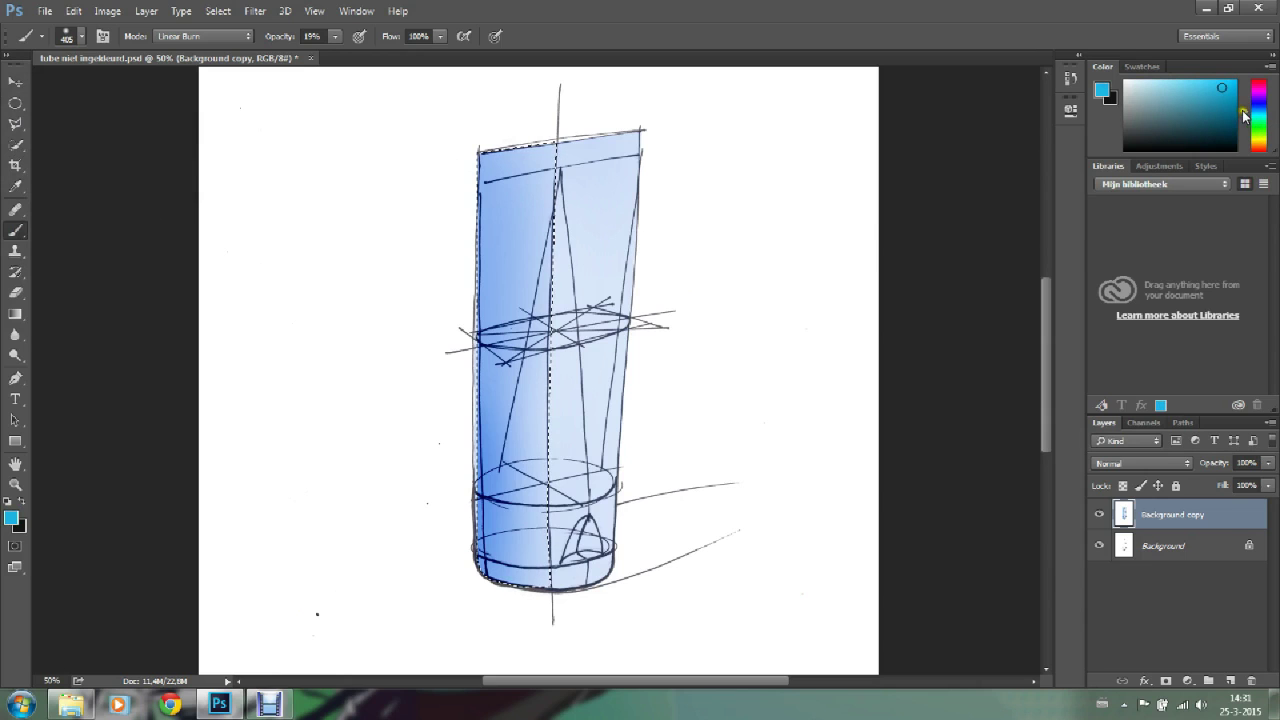
pyautogui.click(335, 37)
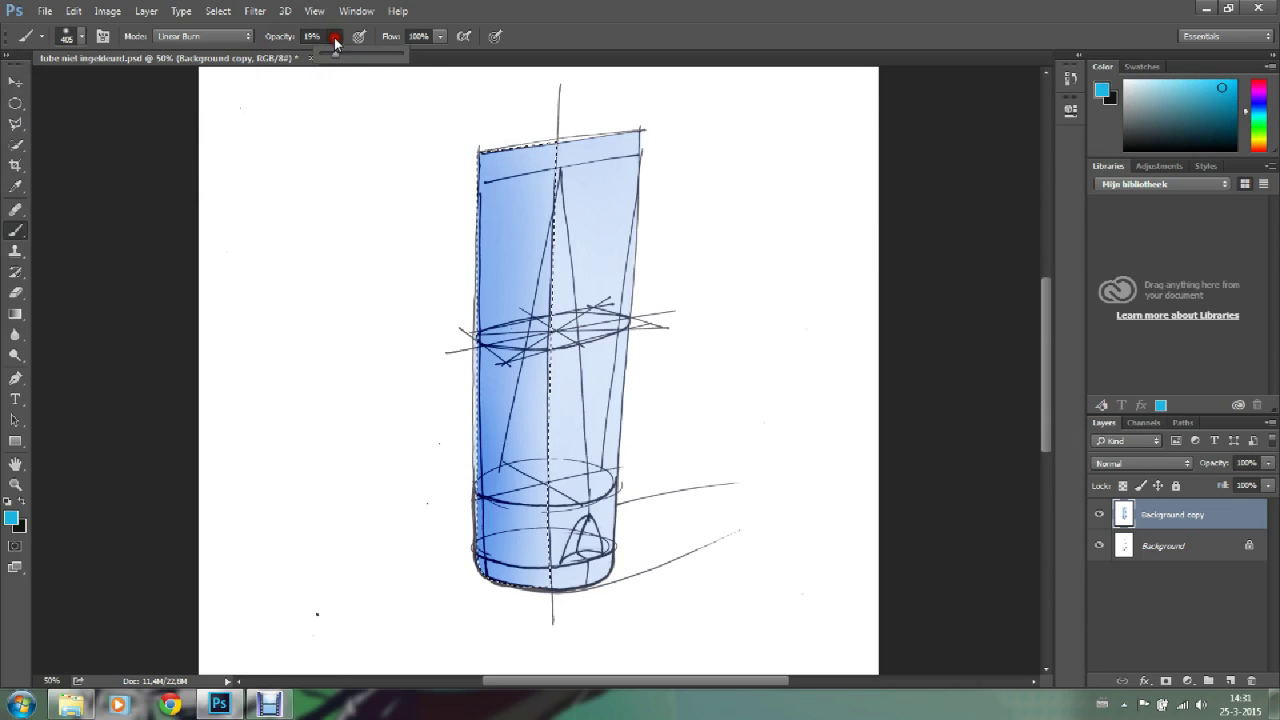
pyautogui.moveTo(337, 56); pyautogui.dragTo(330, 57)
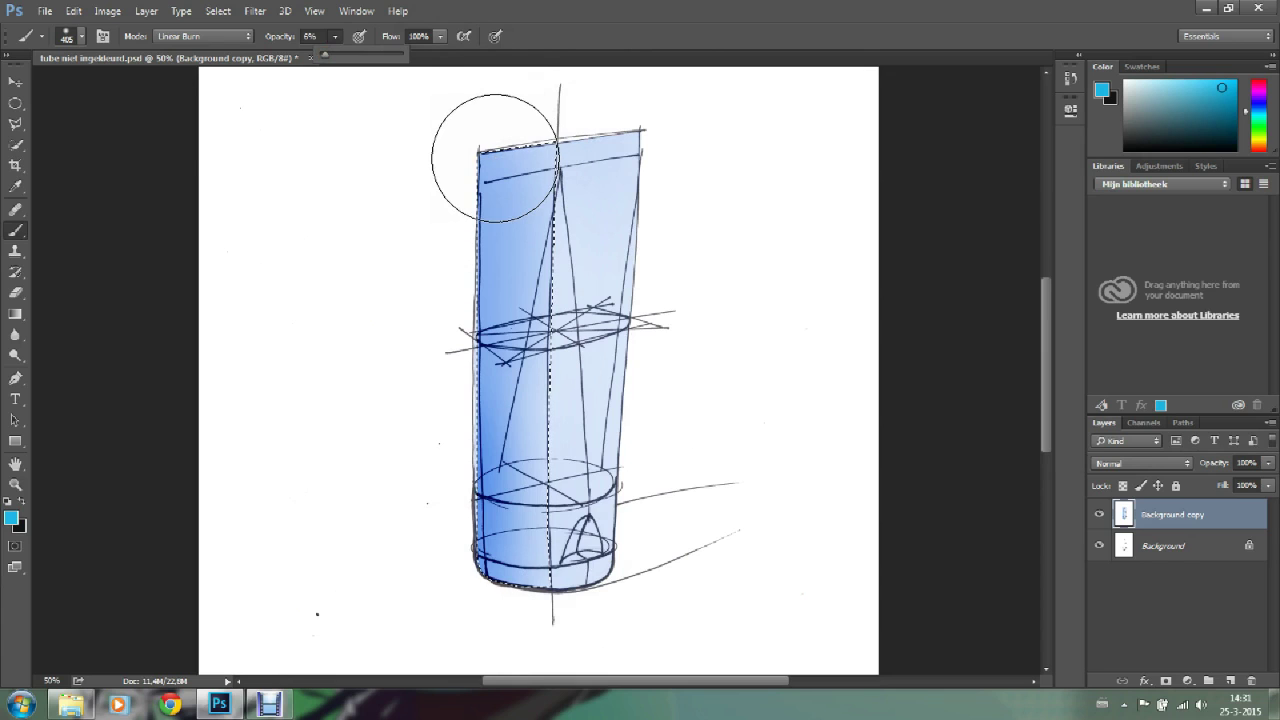
# Step: Deselect and lasso the tube's left portion up to the slanted construction line
pyautogui.click(15, 103)
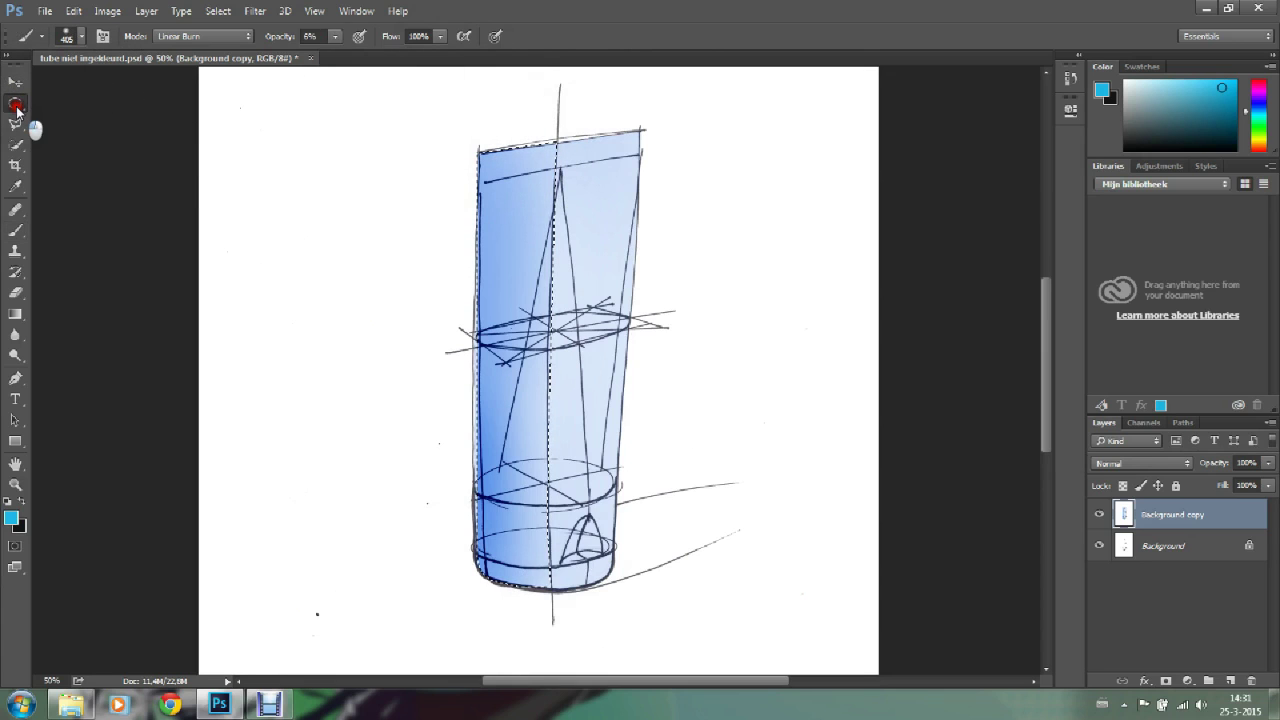
pyautogui.click(97, 112)
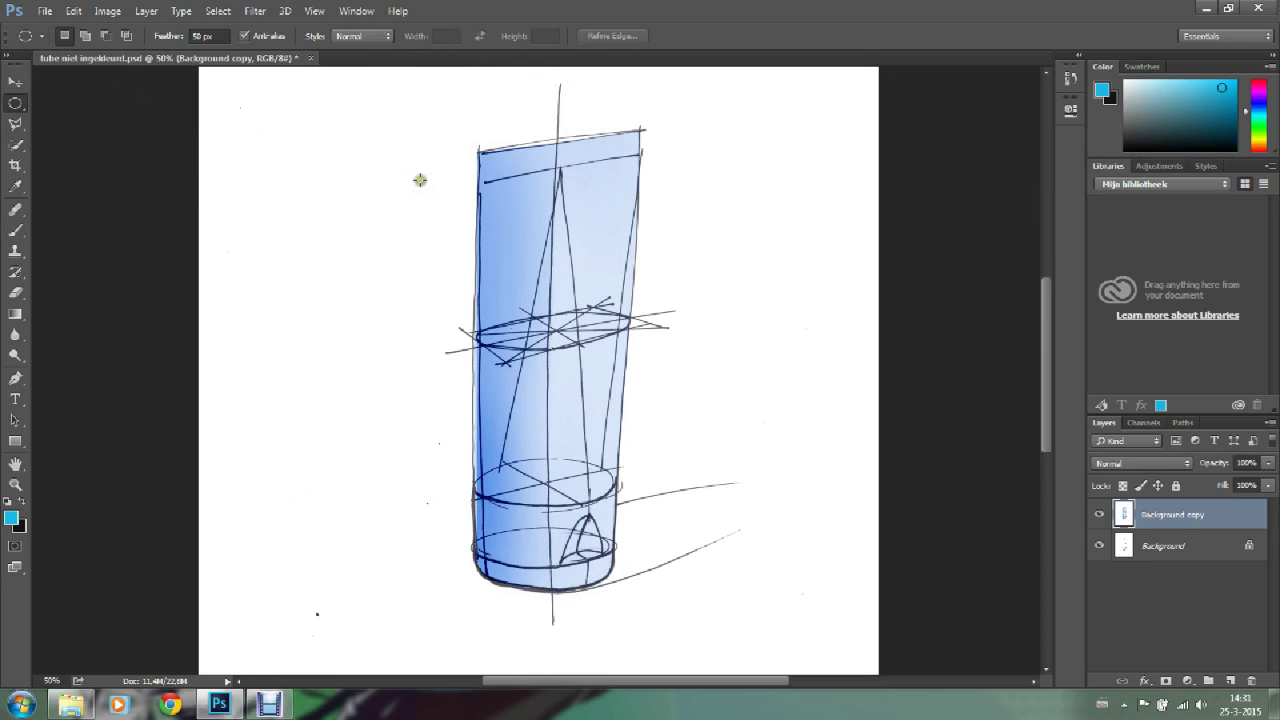
pyautogui.click(15, 124)
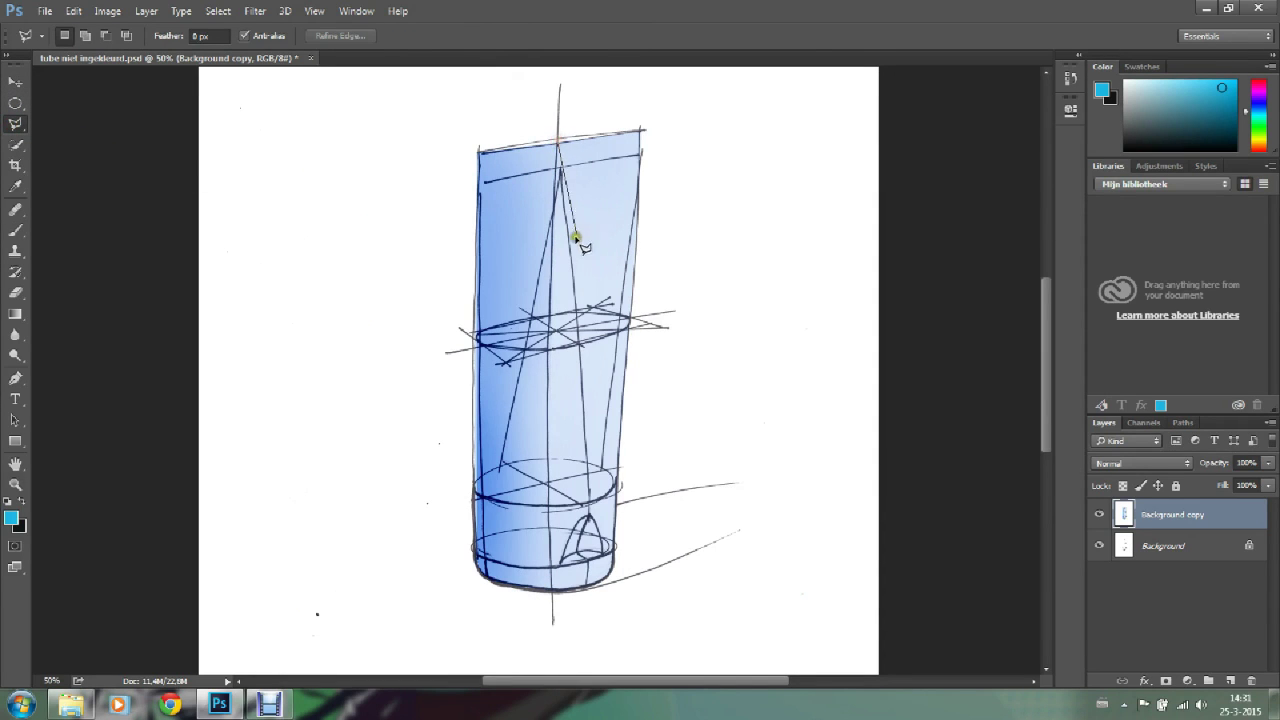
pyautogui.click(583, 381)
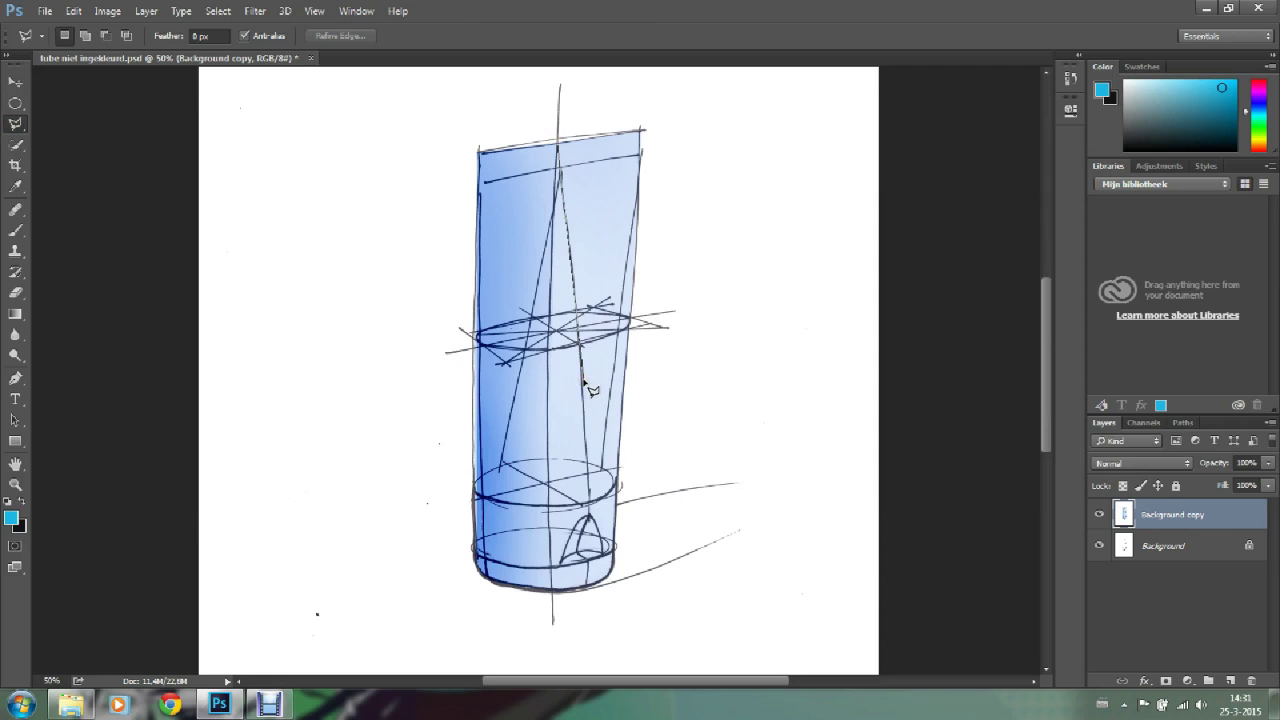
pyautogui.click(590, 485)
pyautogui.click(589, 511)
pyautogui.click(581, 537)
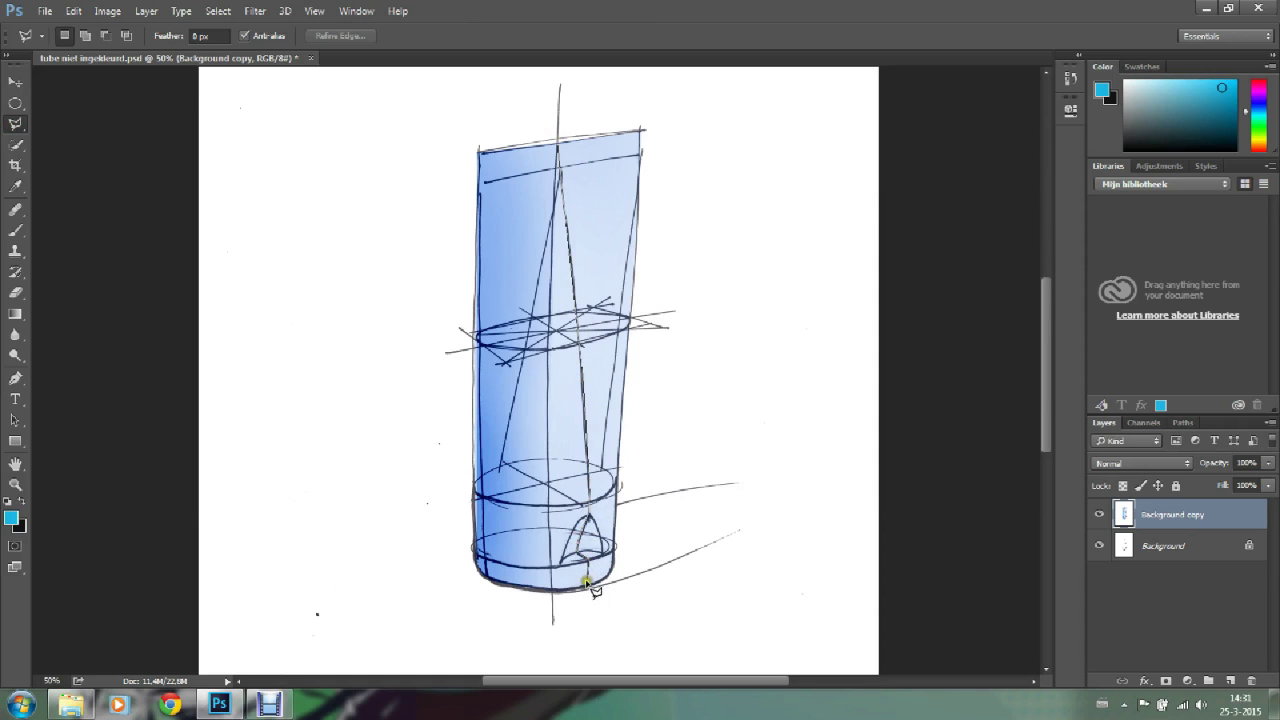
pyautogui.click(522, 589)
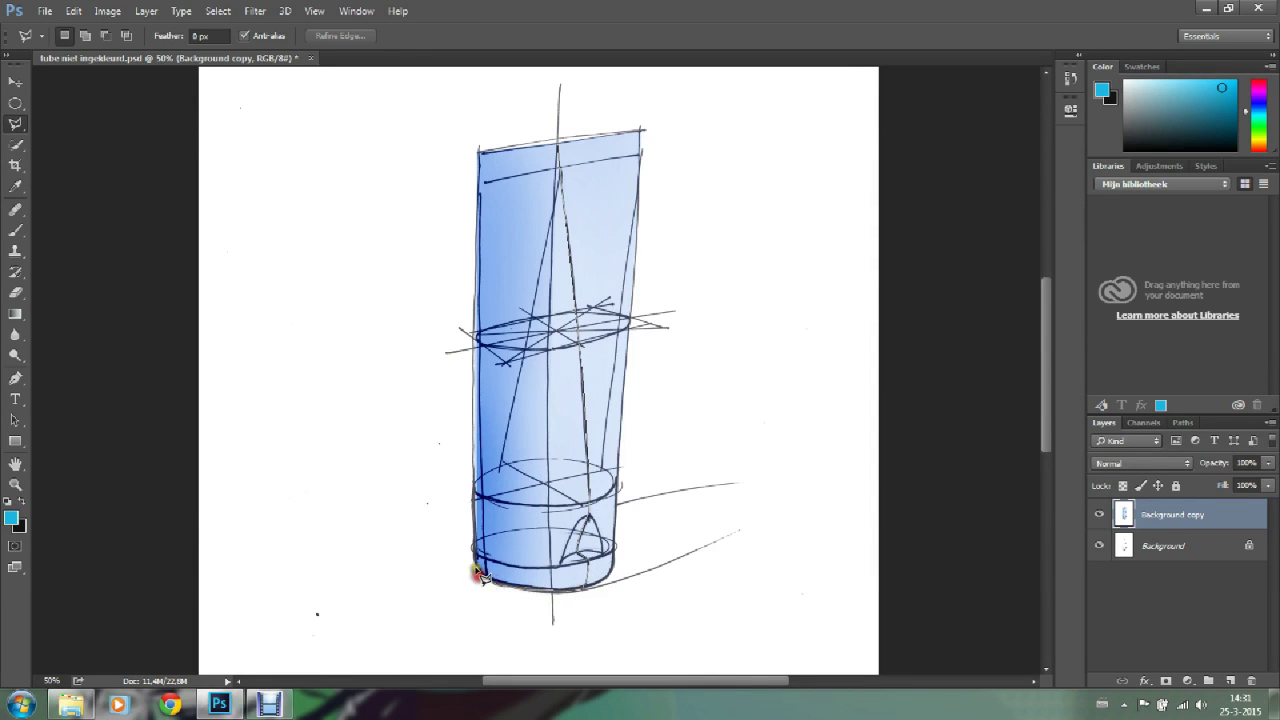
pyautogui.click(475, 562)
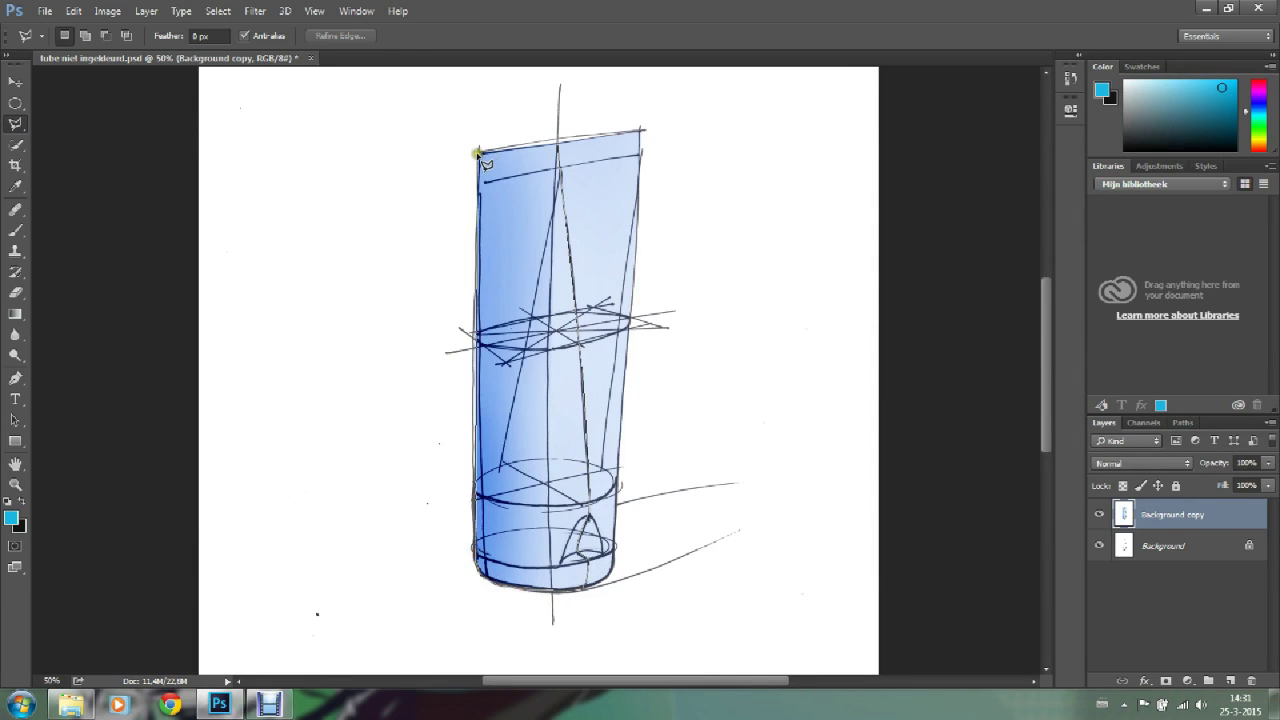
pyautogui.click(477, 152)
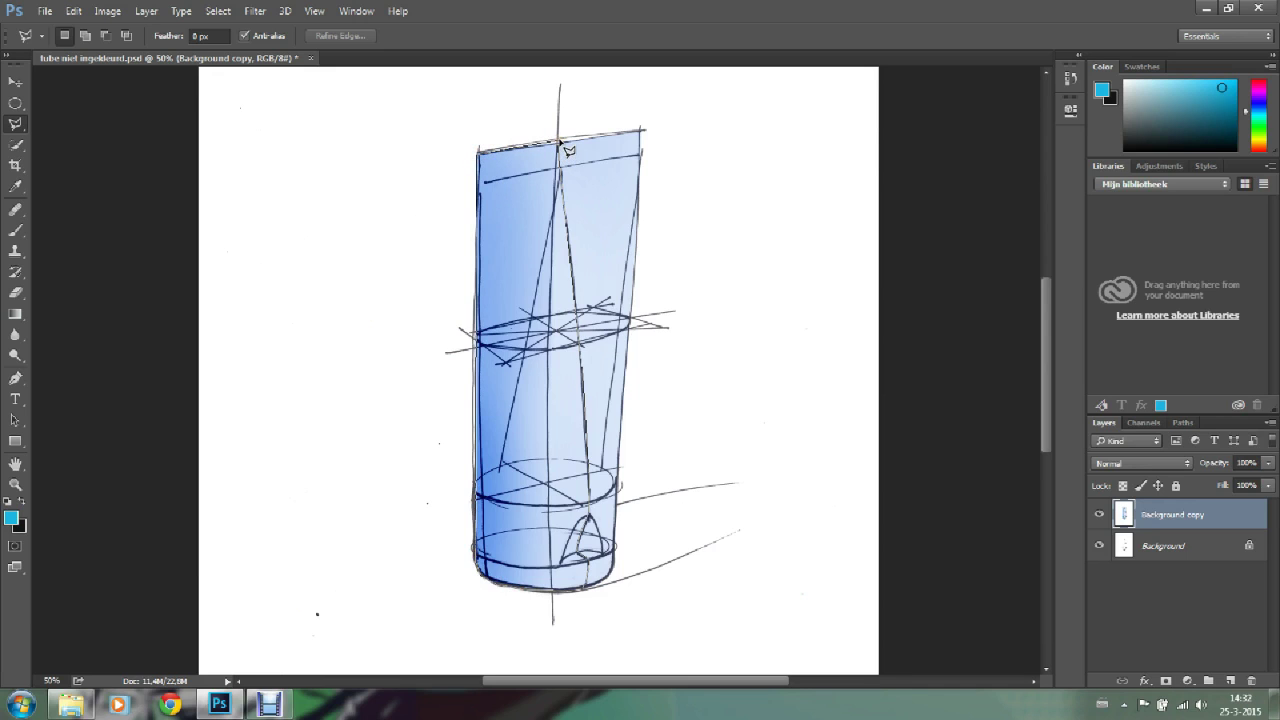
pyautogui.click(555, 140)
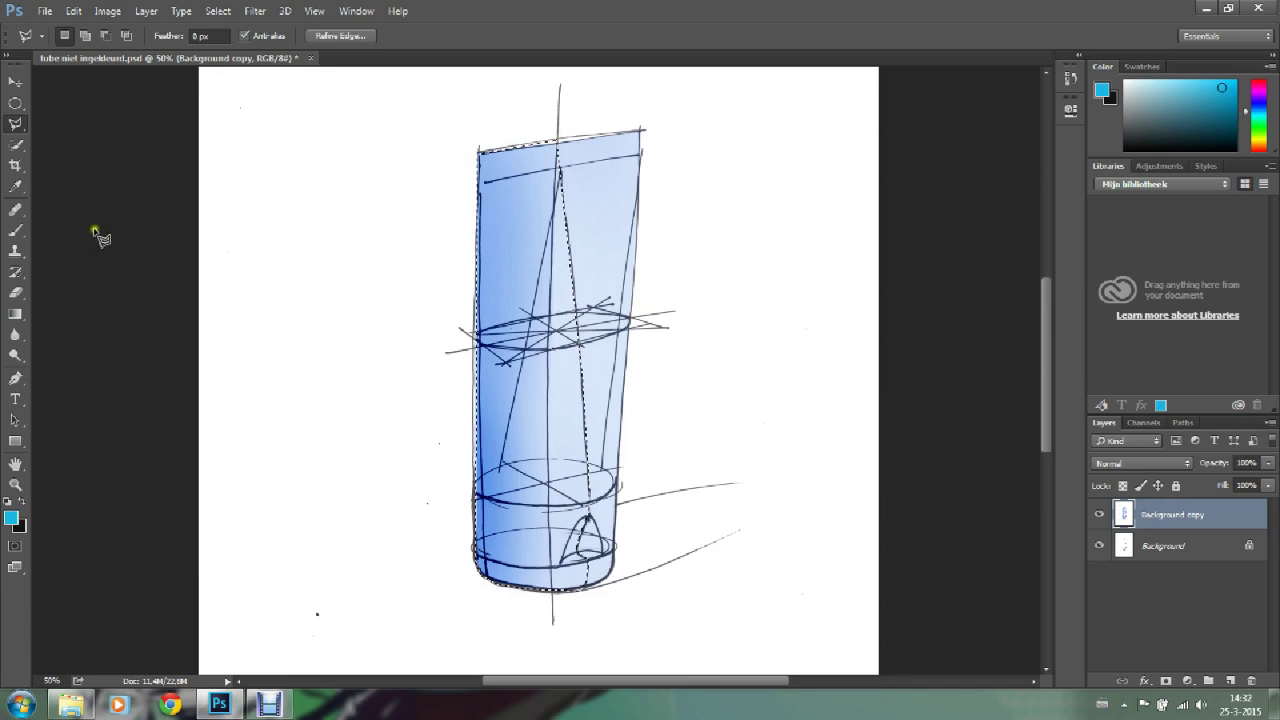
pyautogui.click(15, 230)
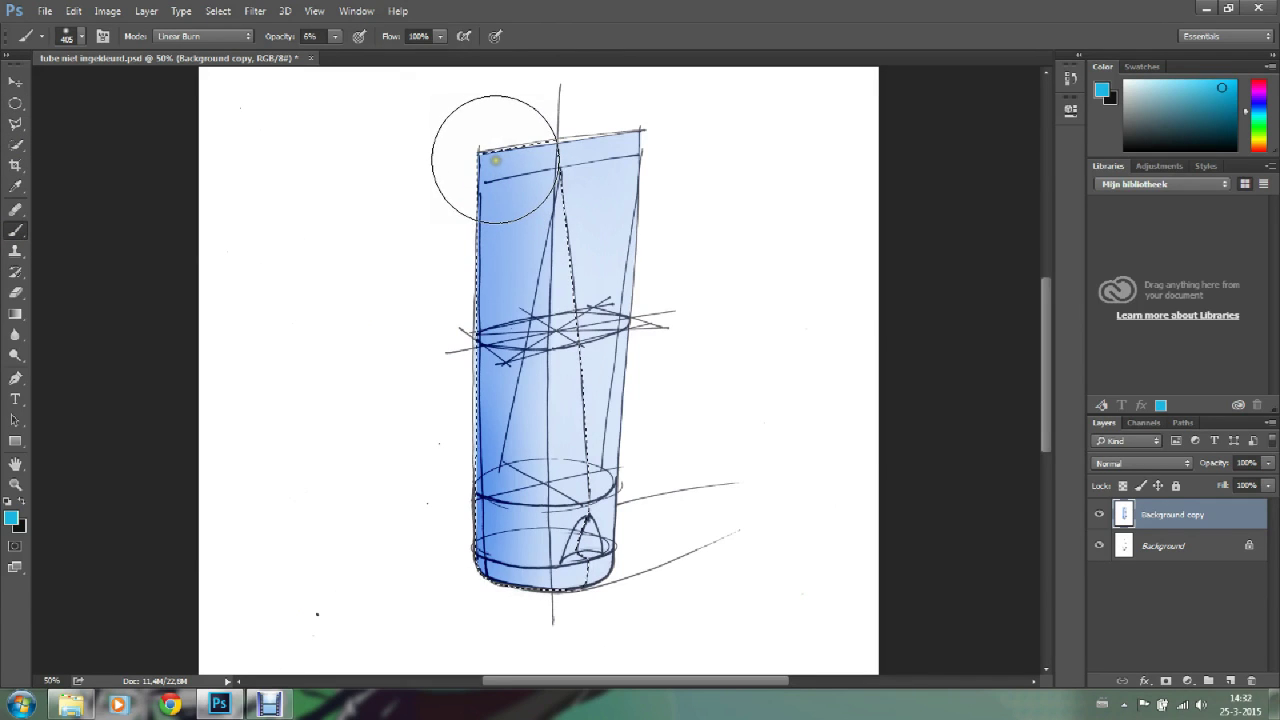
# Step: Lay faint burn shading, darken the colour slightly, and raise opacity to 15%
pyautogui.moveTo(494, 159)
pyautogui.mouseDown()
pyautogui.moveTo(523, 220)
pyautogui.moveTo(517, 566)
pyautogui.moveTo(540, 577)
pyautogui.moveTo(529, 140)
pyautogui.moveTo(514, 109)
pyautogui.moveTo(572, 650)
pyautogui.moveTo(559, 616)
pyautogui.moveTo(565, 140)
pyautogui.moveTo(543, 91)
pyautogui.mouseUp()
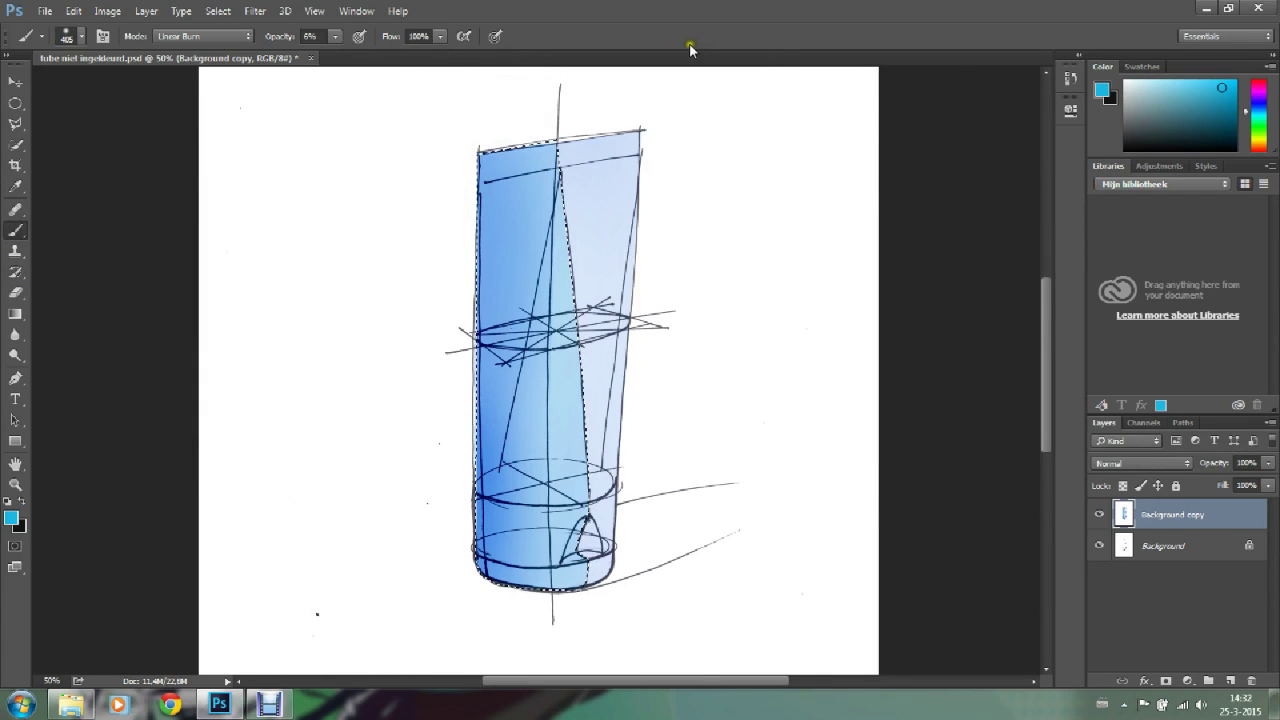
pyautogui.click(1248, 115)
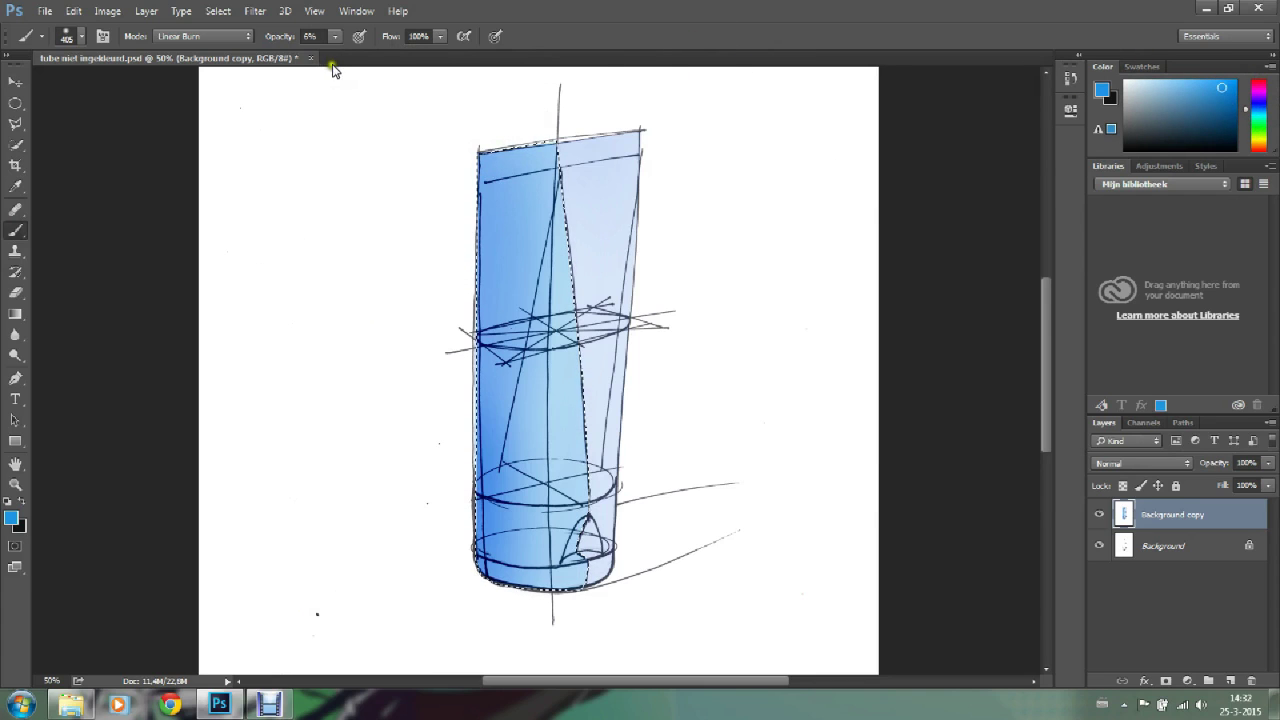
pyautogui.click(339, 36)
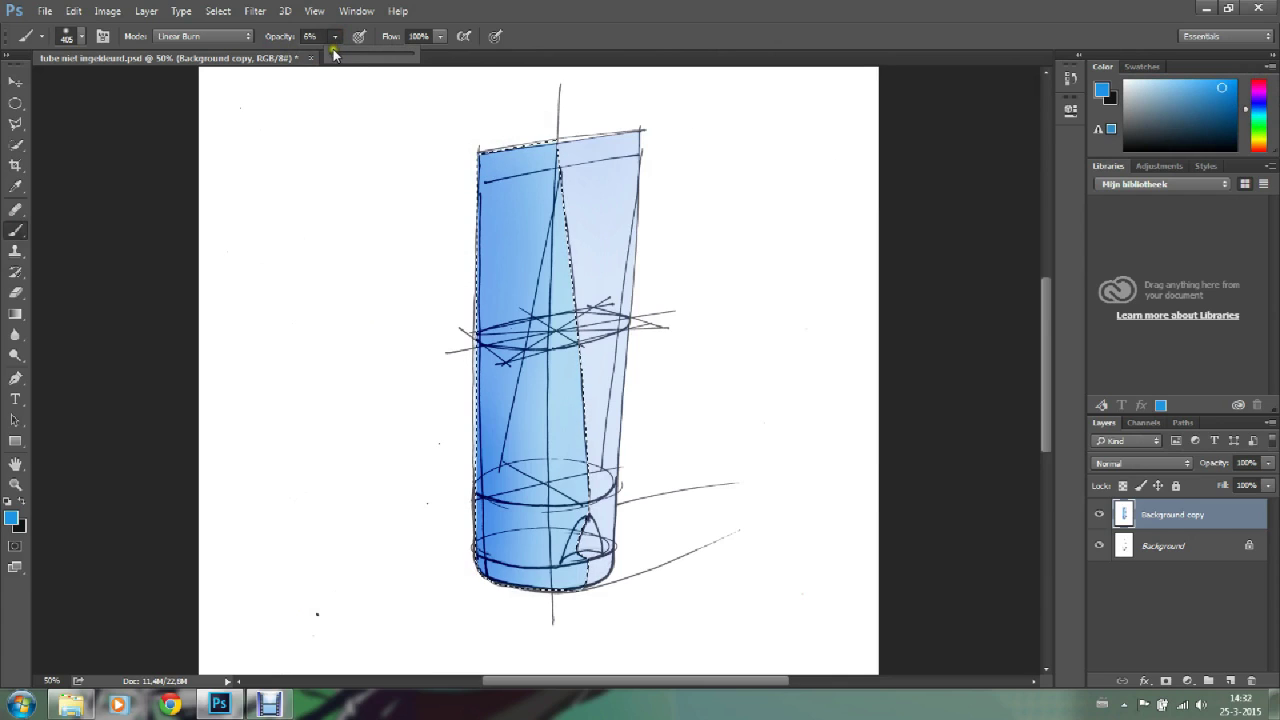
pyautogui.moveTo(334, 60); pyautogui.dragTo(342, 60)
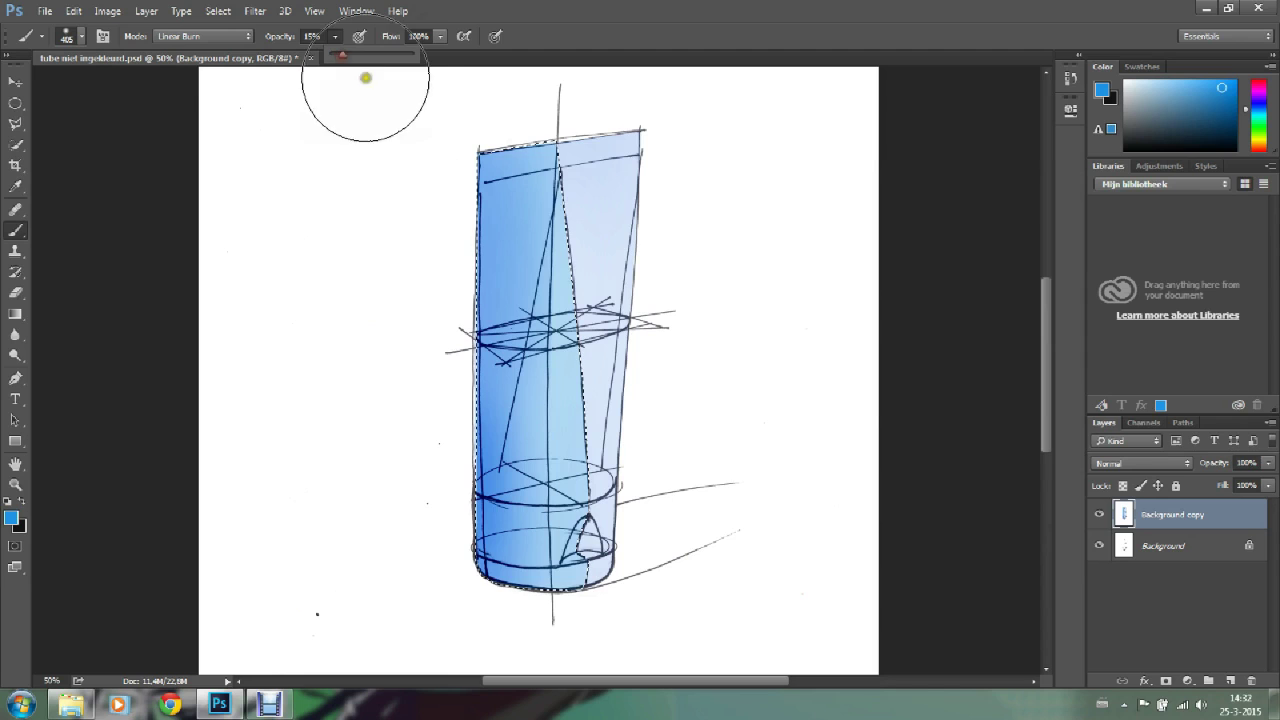
# Step: Resize the brush to around 160 px and stroke a darker line down the left edge
pyautogui.click(79, 37)
pyautogui.moveTo(177, 85); pyautogui.dragTo(139, 85)
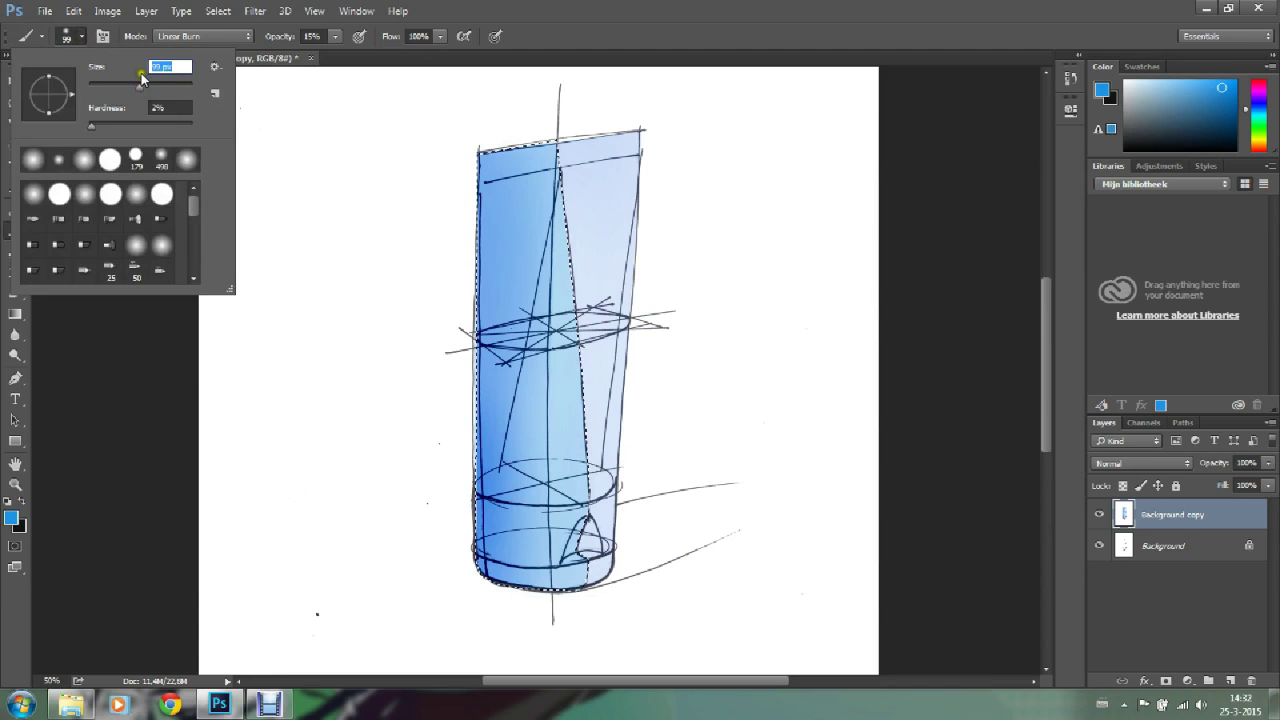
pyautogui.moveTo(138, 85); pyautogui.dragTo(155, 88)
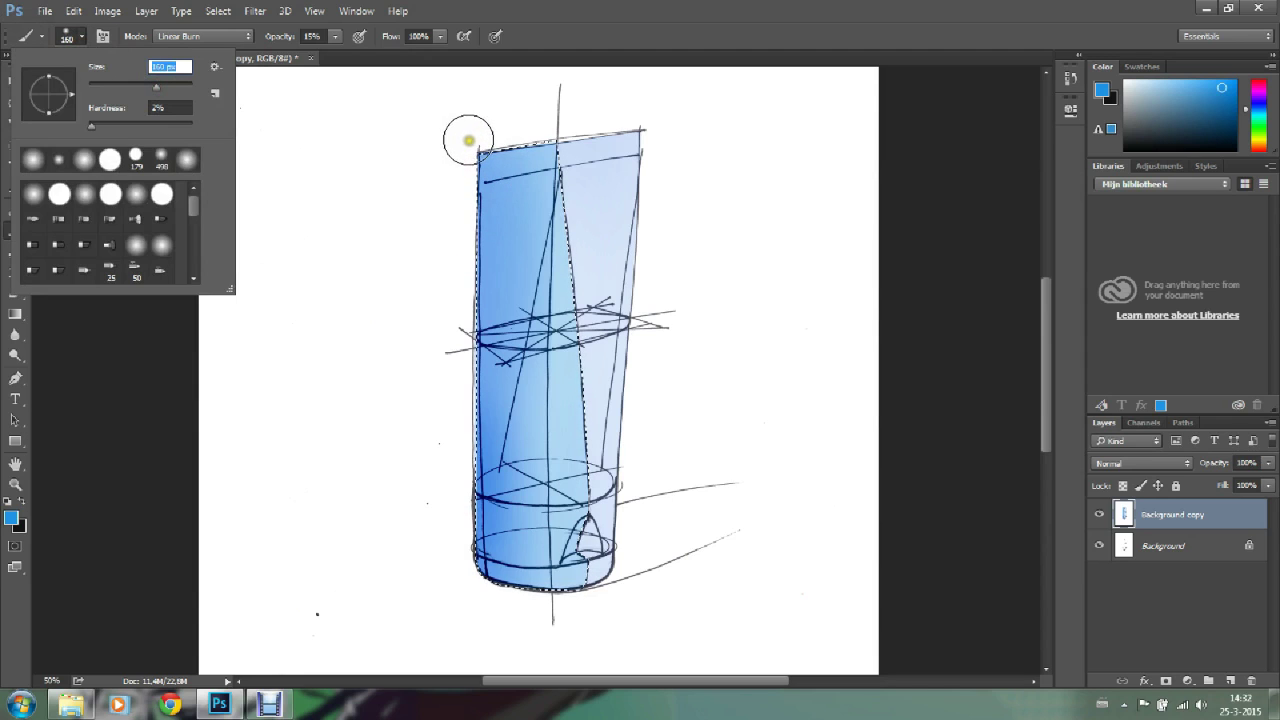
pyautogui.click(1071, 78)
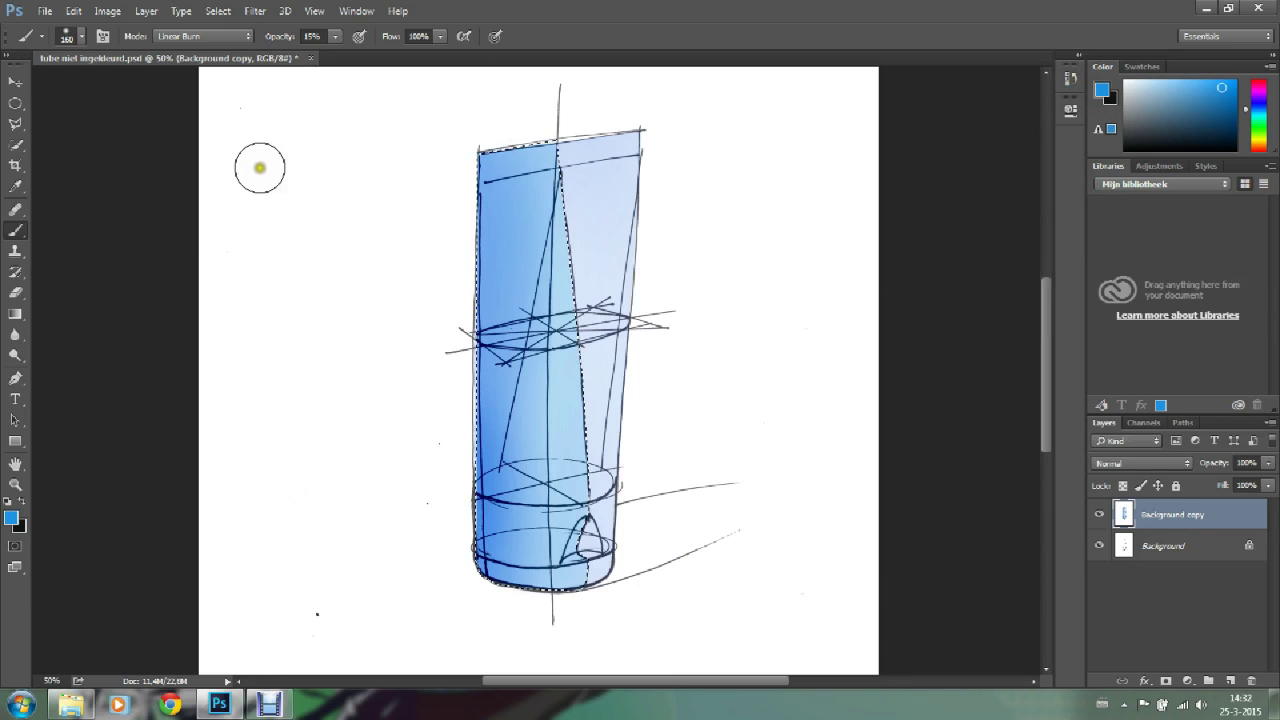
pyautogui.click(484, 148)
pyautogui.click(486, 148)
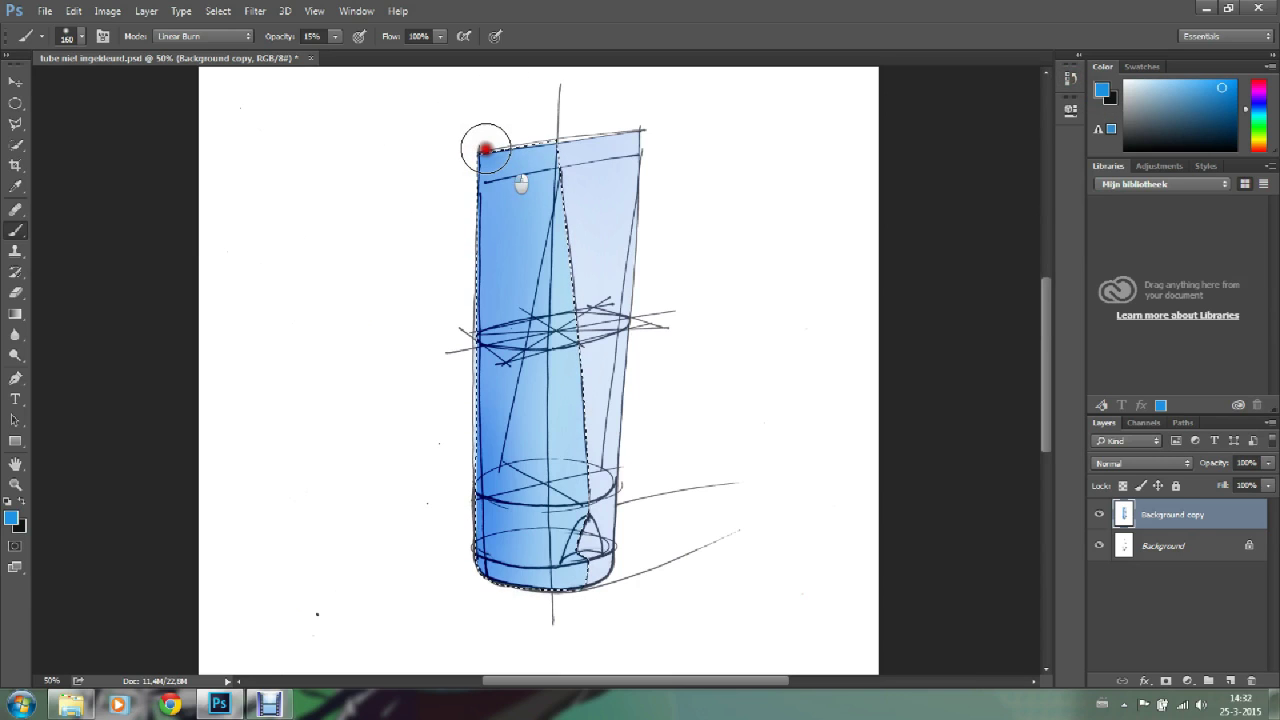
pyautogui.keyDown('shift'); pyautogui.click(476, 574); pyautogui.keyUp('shift')
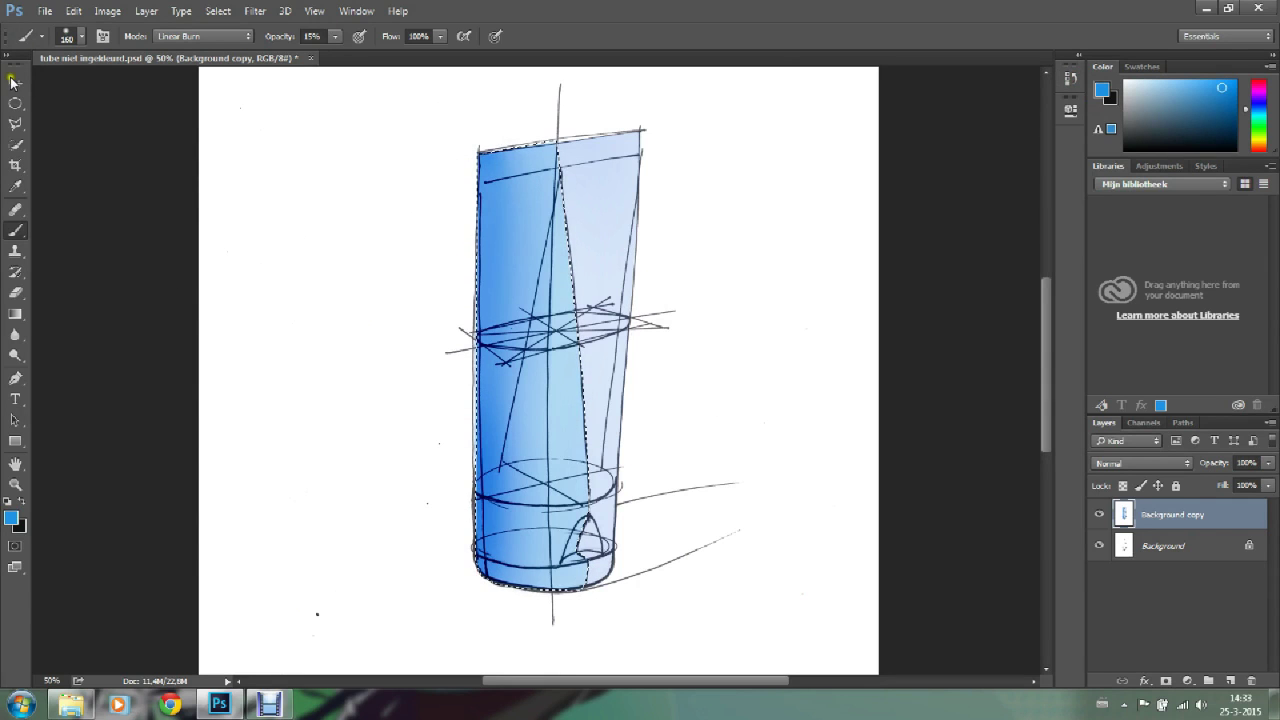
# Step: Deselect the tube and outline a small polygonal selection at the tube's bottom rim
pyautogui.click(13, 106)
pyautogui.hotkey('ctrl', 'd')
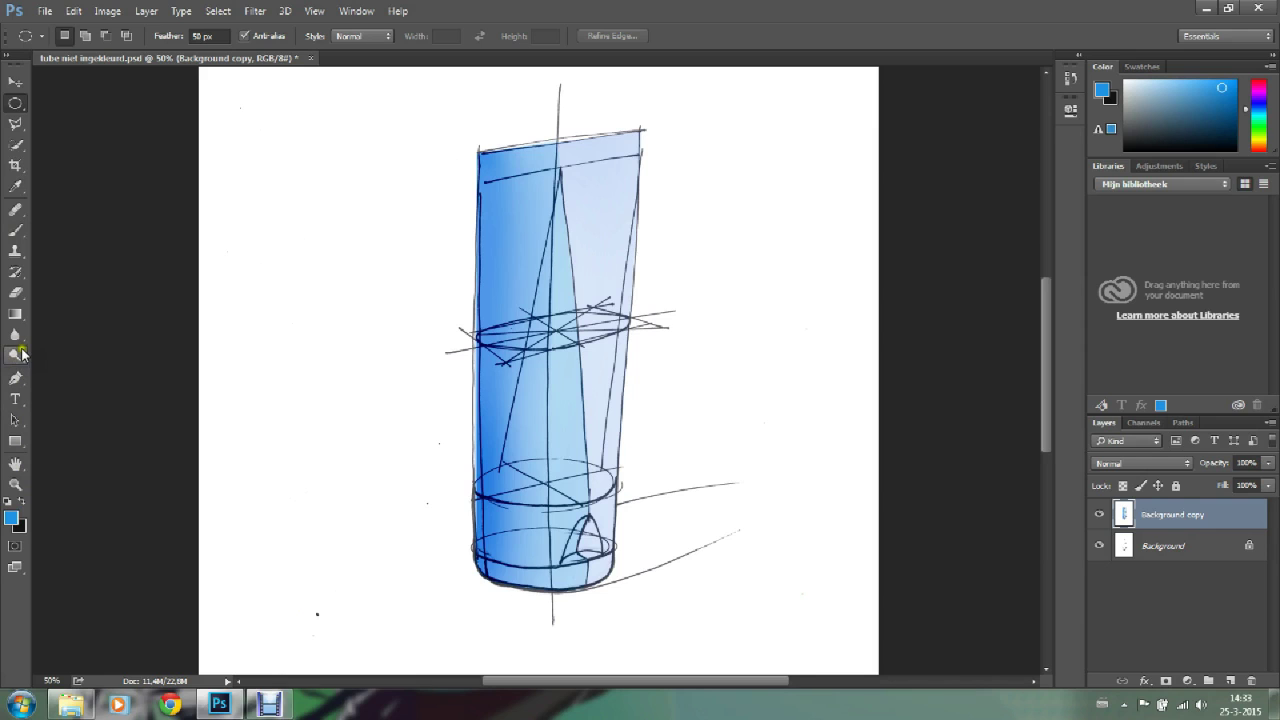
pyautogui.click(15, 124)
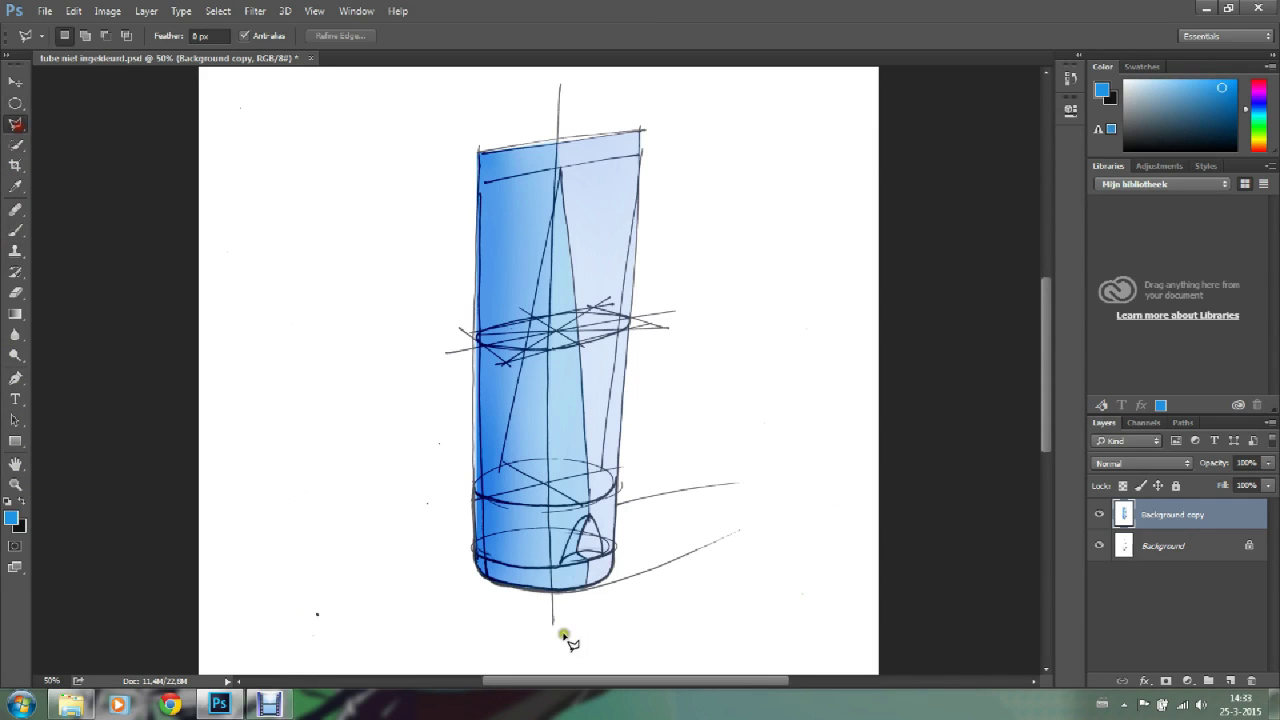
pyautogui.click(564, 557)
pyautogui.click(601, 556)
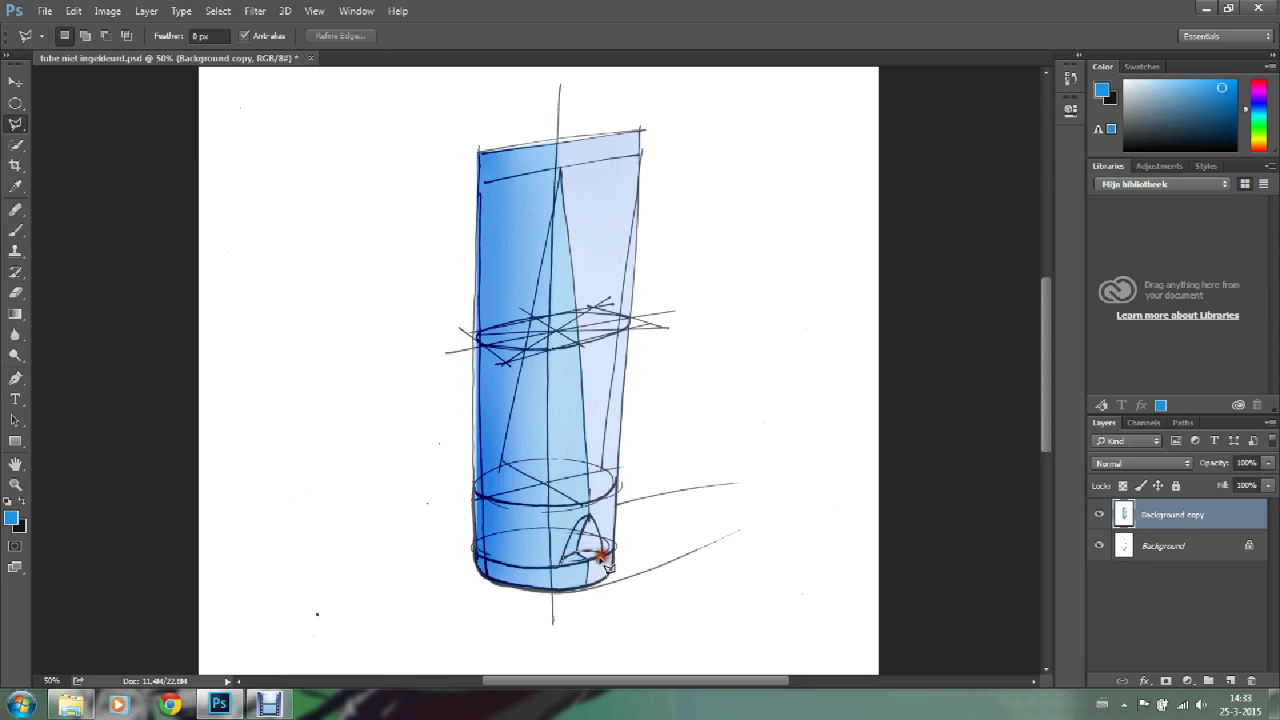
pyautogui.click(565, 566)
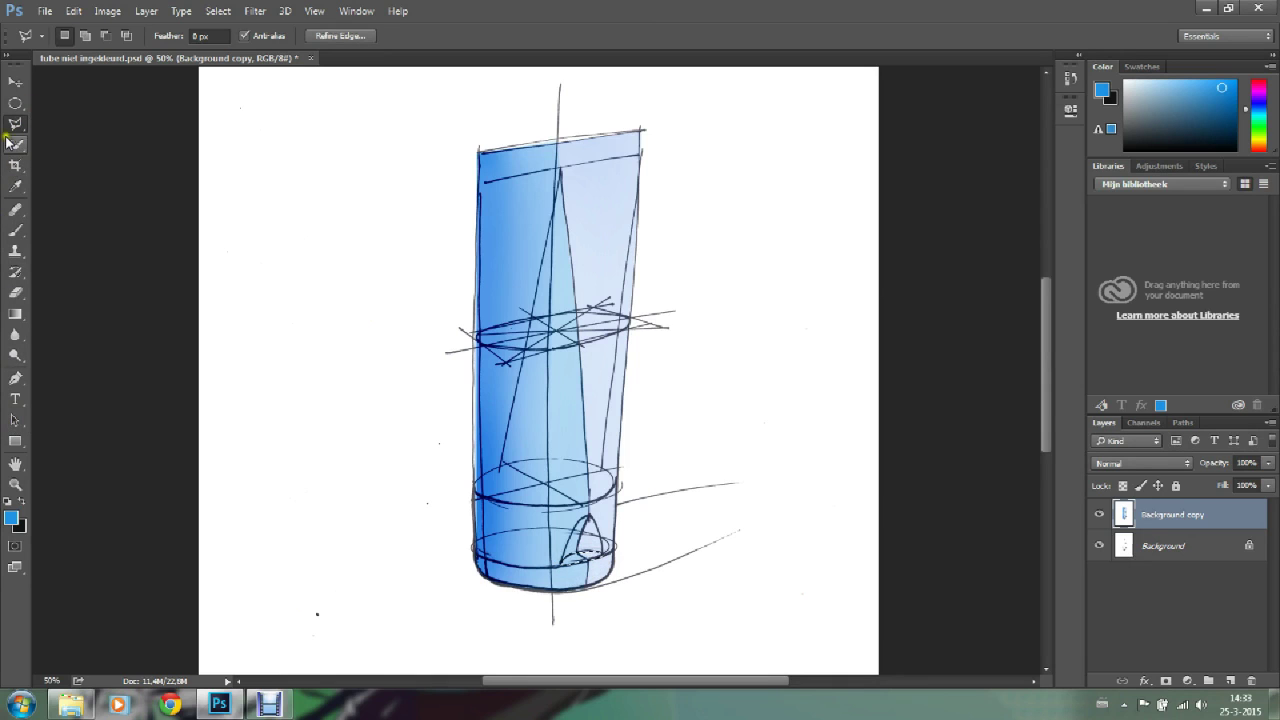
# Step: Lightly erase the tube's bottom arch with a 72 px eraser at 6% opacity
pyautogui.click(17, 298)
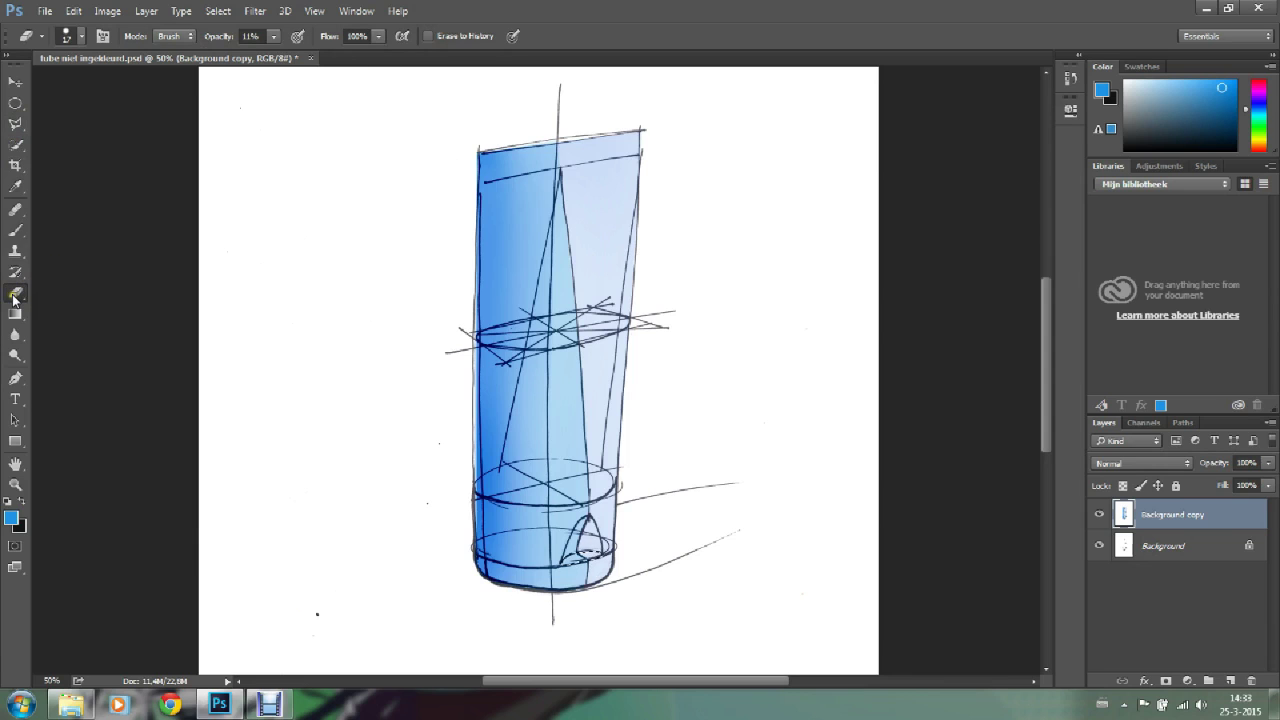
pyautogui.click(84, 38)
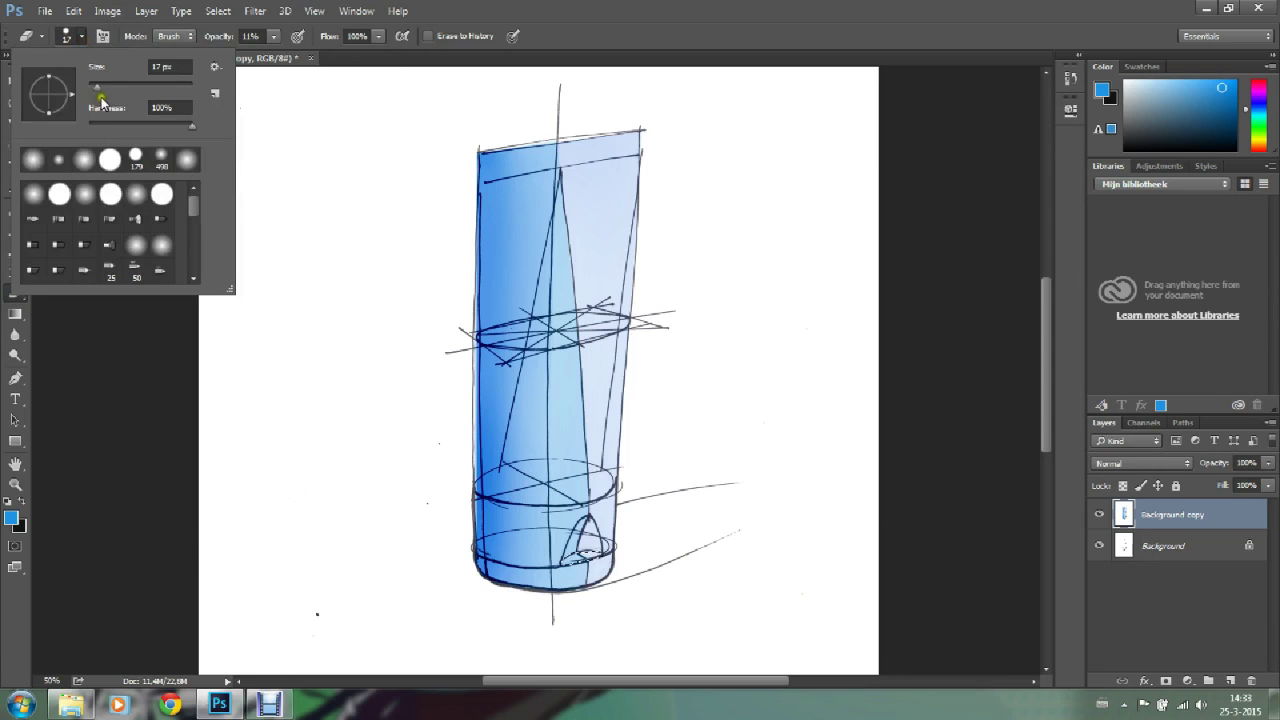
pyautogui.moveTo(97, 86); pyautogui.dragTo(110, 86)
pyautogui.moveTo(112, 88); pyautogui.dragTo(125, 88)
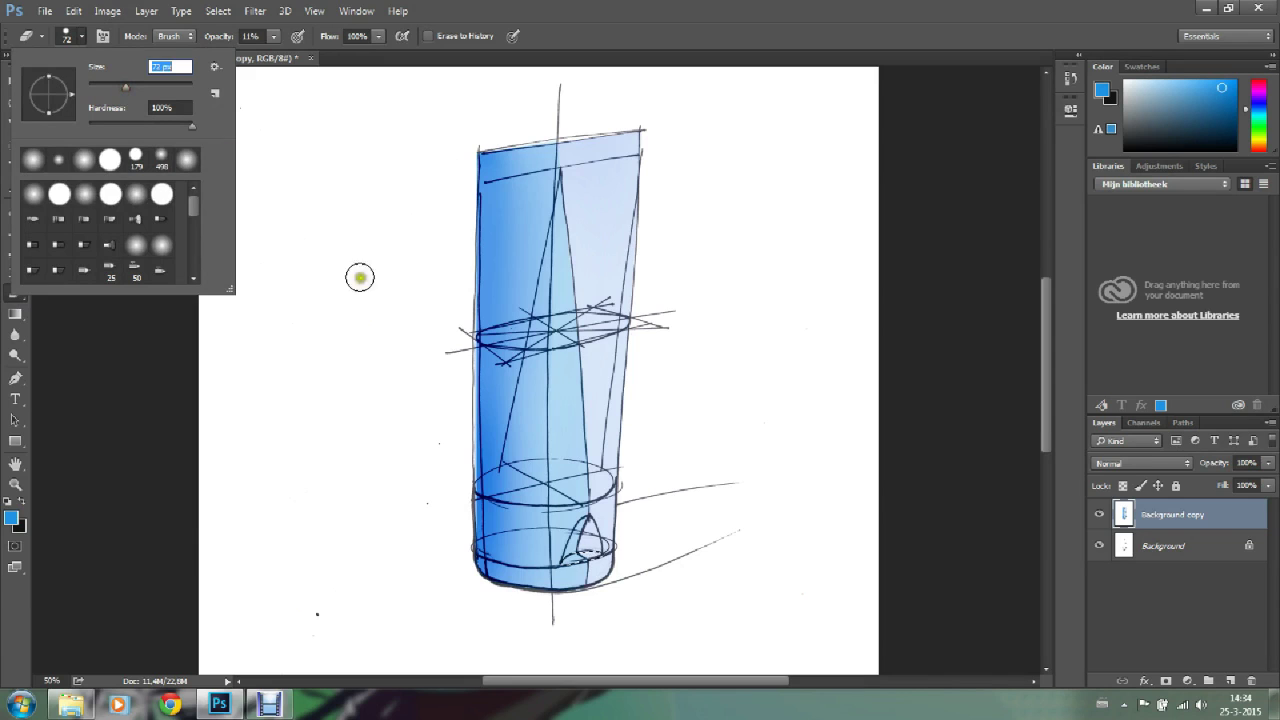
pyautogui.click(271, 37)
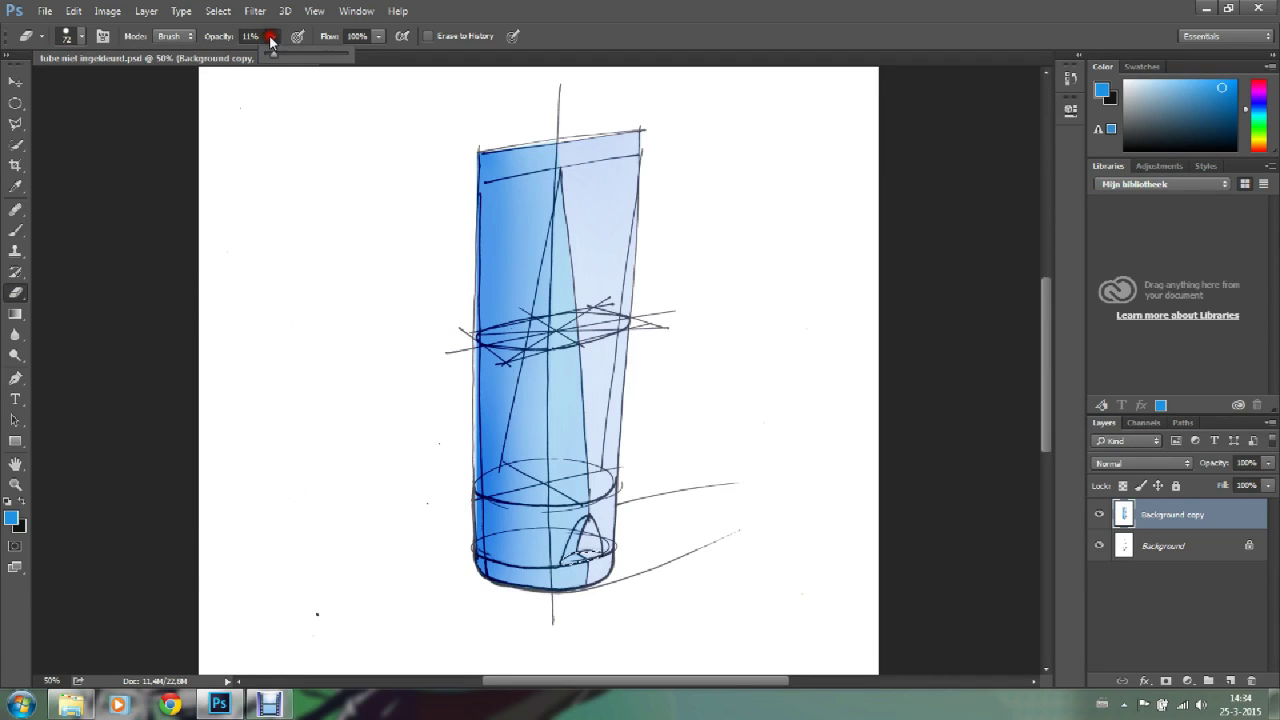
pyautogui.moveTo(274, 58); pyautogui.dragTo(269, 58)
pyautogui.moveTo(585, 565)
pyautogui.mouseDown()
pyautogui.moveTo(540, 568)
pyautogui.moveTo(575, 540)
pyautogui.moveTo(600, 580)
pyautogui.moveTo(623, 543)
pyautogui.moveTo(543, 577)
pyautogui.moveTo(560, 563)
pyautogui.moveTo(634, 563)
pyautogui.moveTo(529, 566)
pyautogui.moveTo(623, 551)
pyautogui.moveTo(594, 543)
pyautogui.moveTo(634, 552)
pyautogui.moveTo(557, 576)
pyautogui.moveTo(606, 551)
pyautogui.moveTo(580, 560)
pyautogui.mouseUp()
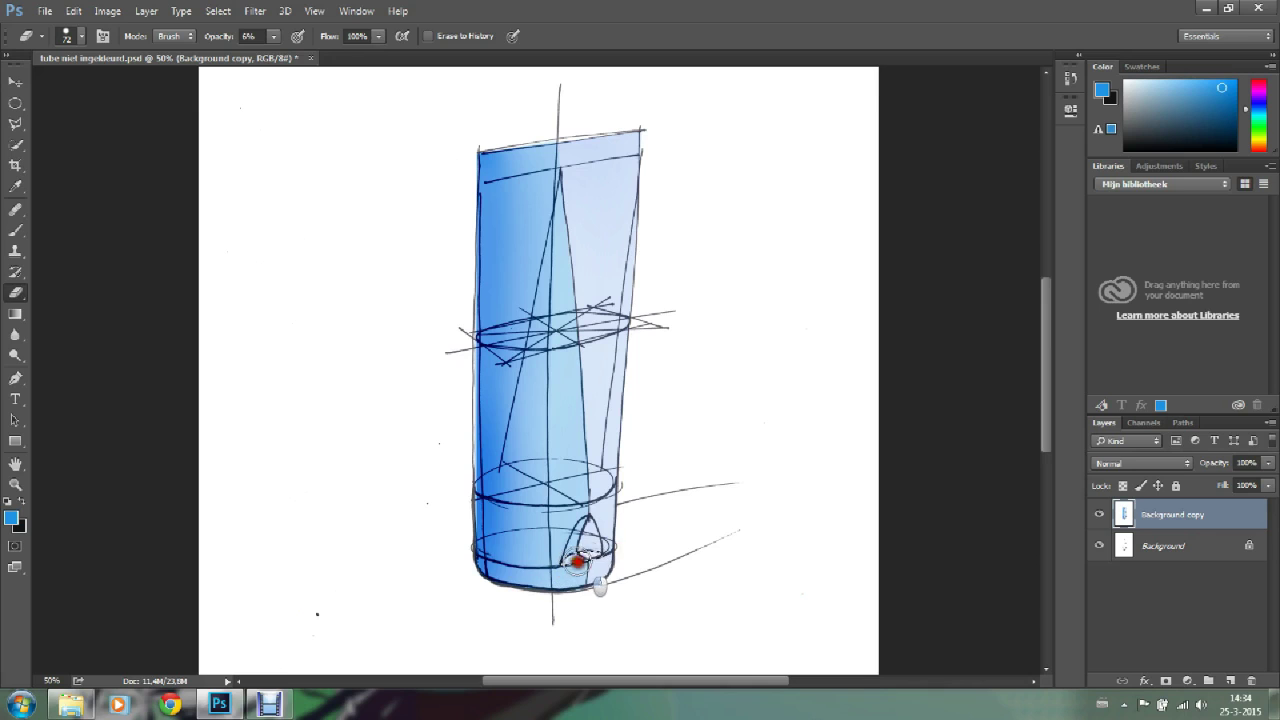
pyautogui.click(15, 105)
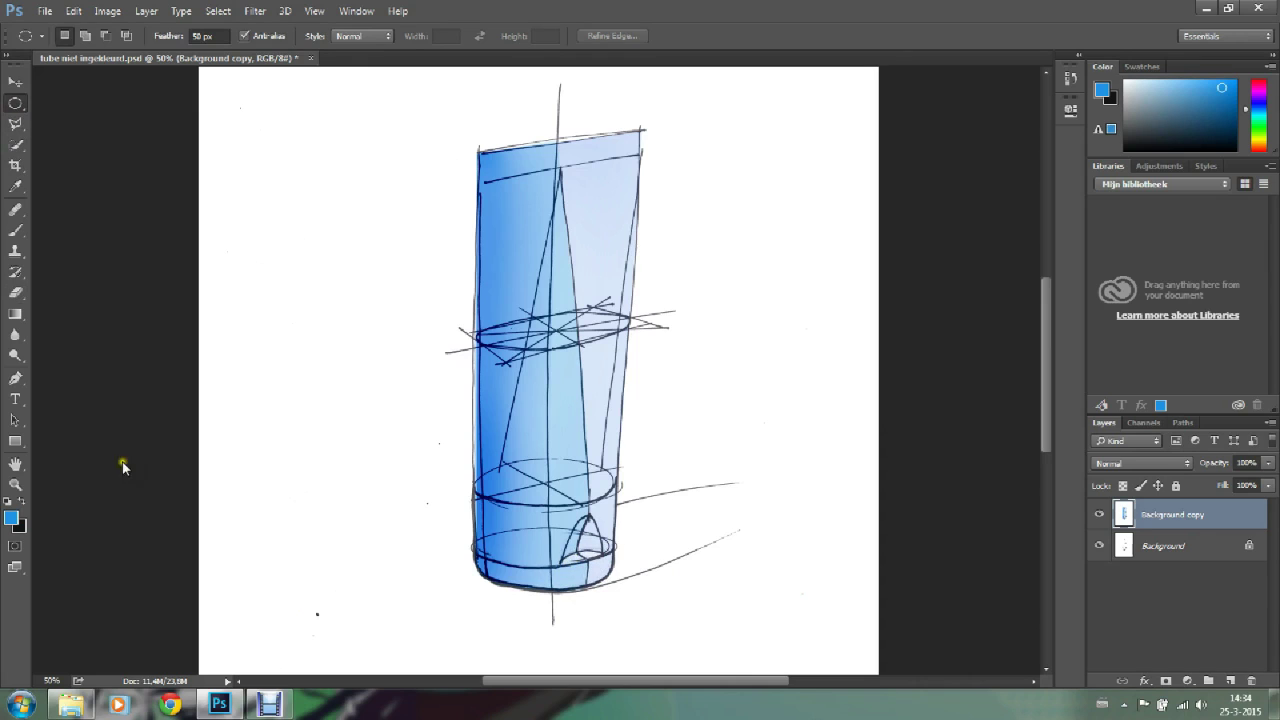
# Step: Select the tube's bottom with the Polygonal Lasso
pyautogui.click(13, 126)
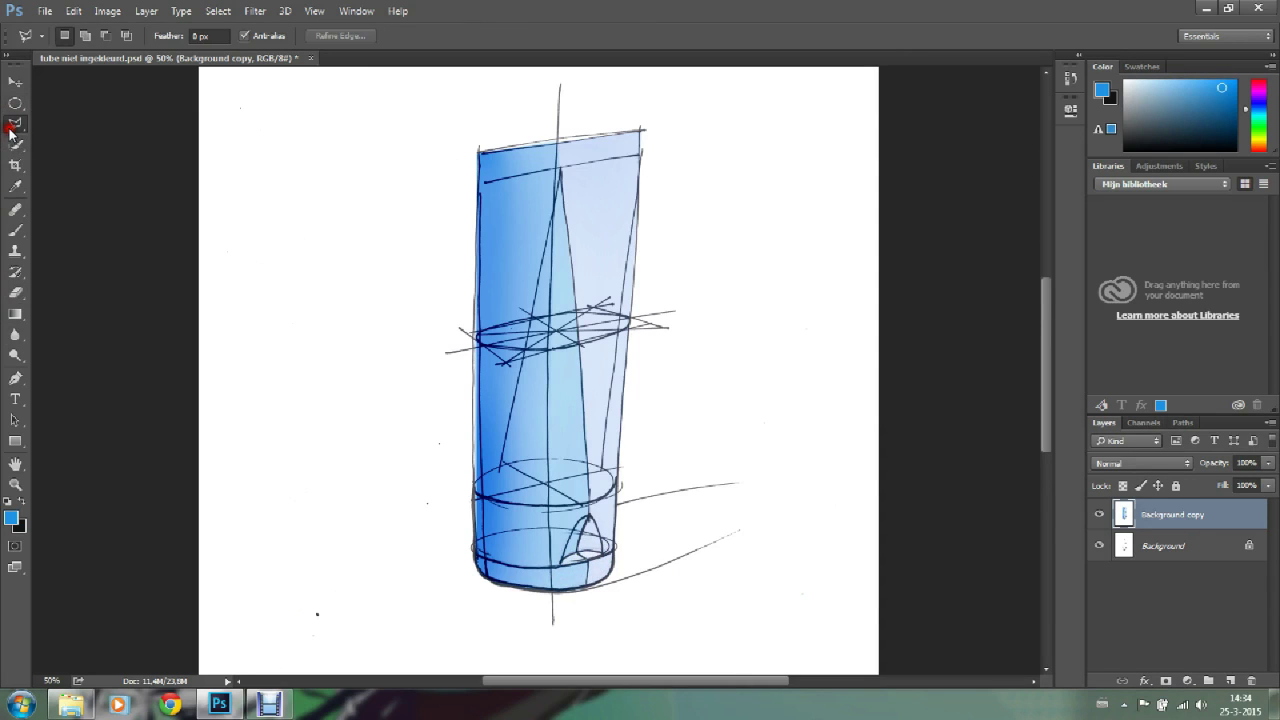
pyautogui.click(561, 564)
pyautogui.click(561, 565)
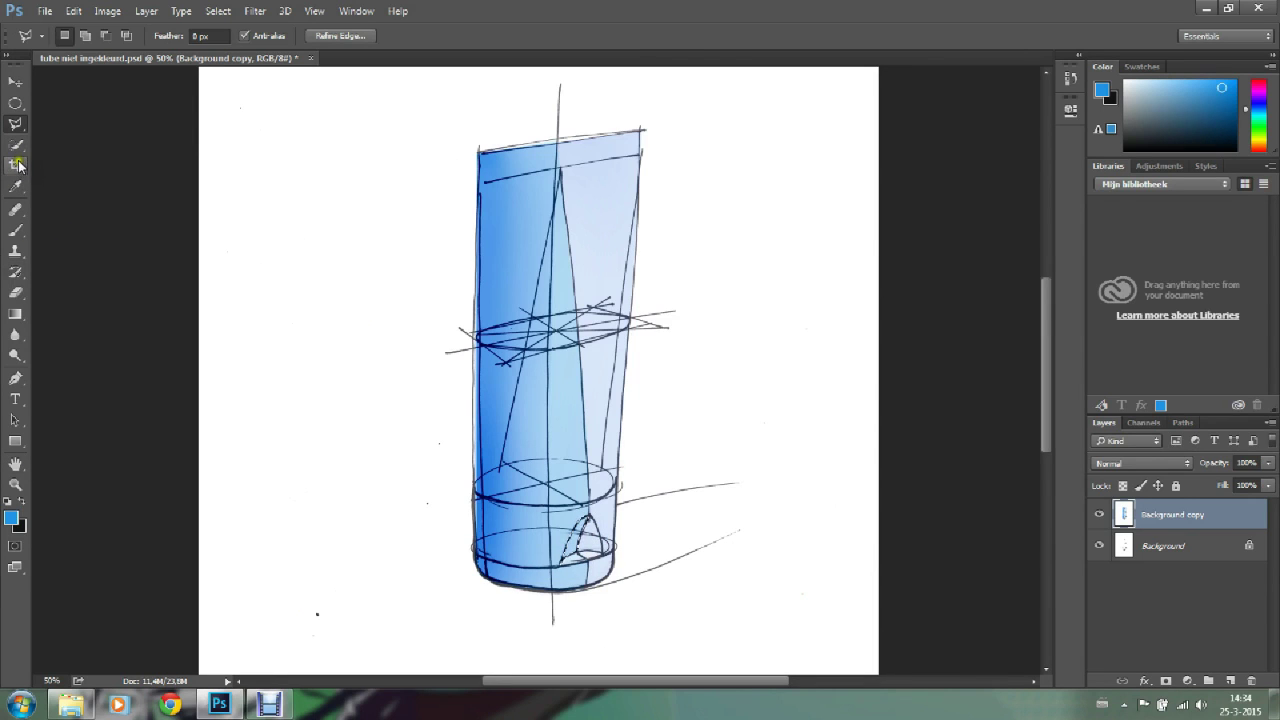
# Step: Deepen the lower rim's shading with the Linear Burn brush at 15% opacity
pyautogui.click(15, 230)
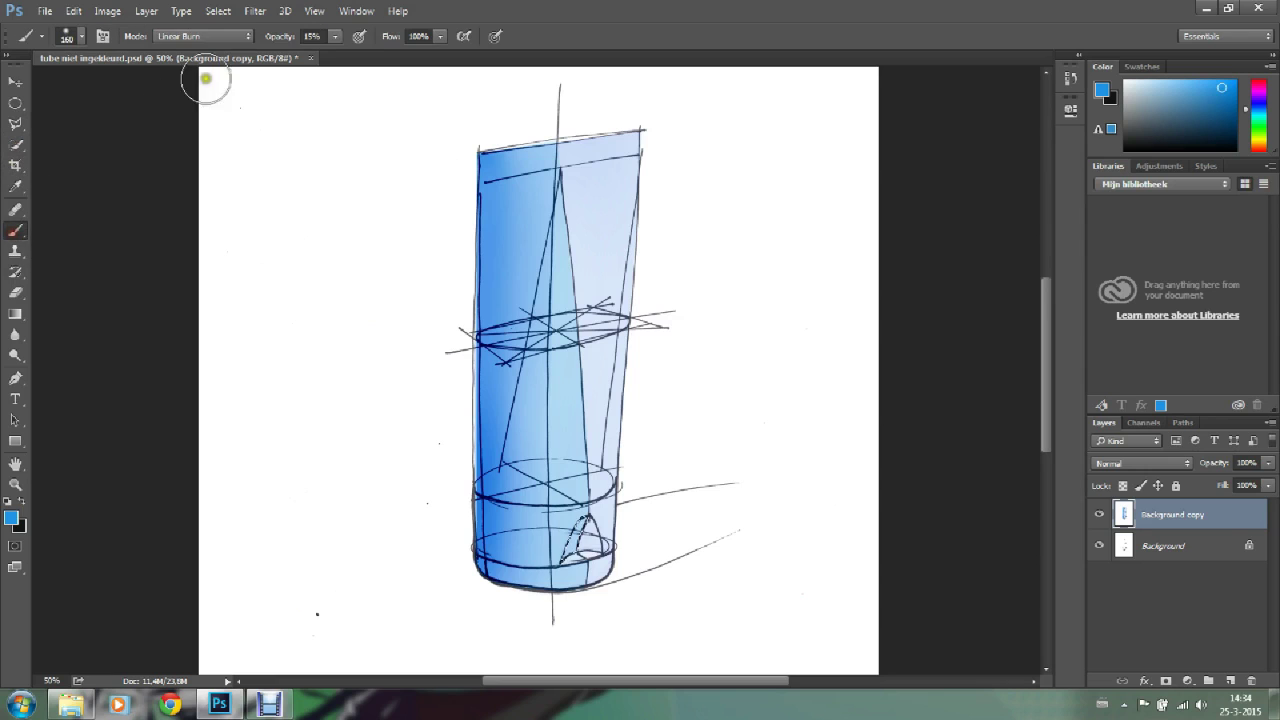
pyautogui.click(333, 38)
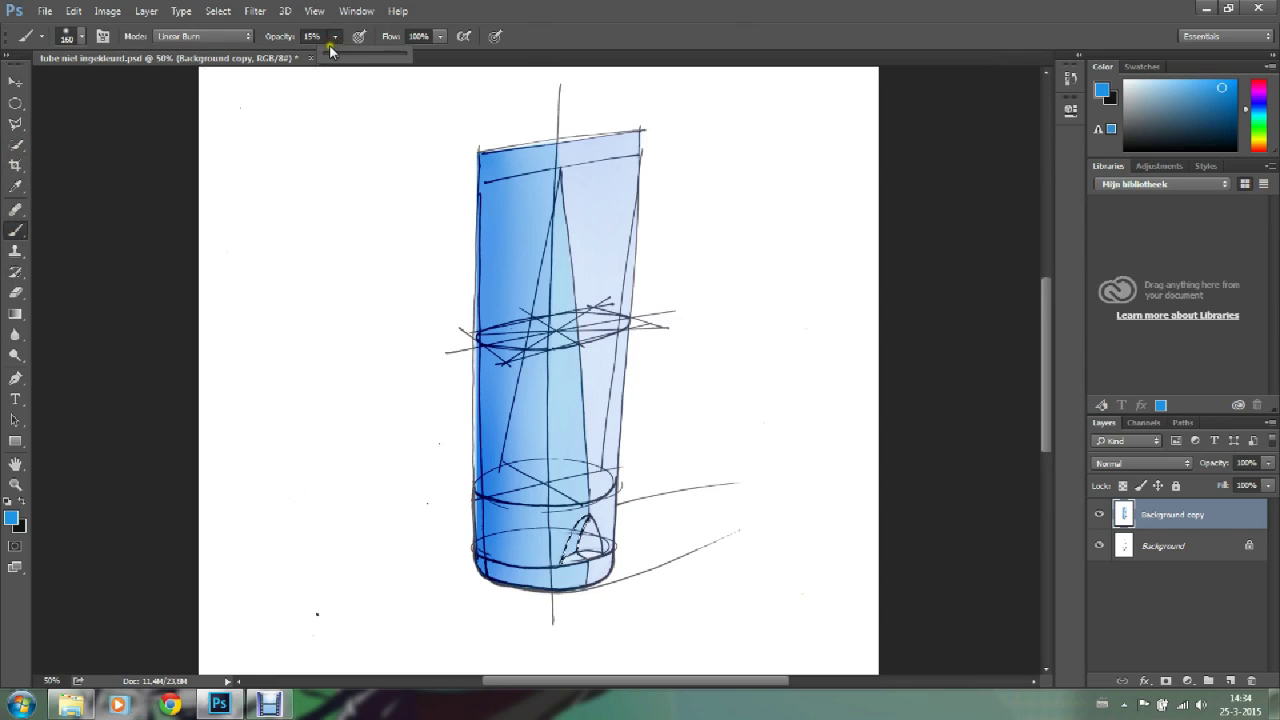
pyautogui.click(336, 37)
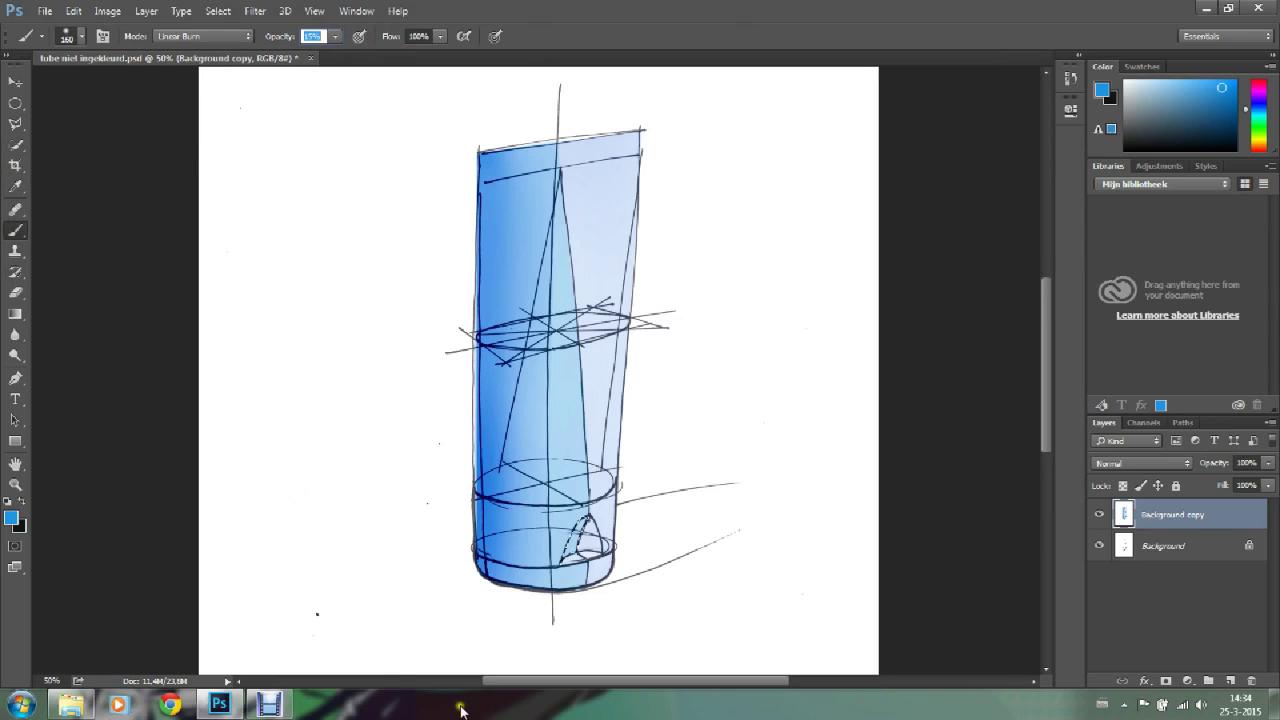
pyautogui.click(560, 566)
pyautogui.moveTo(552, 570); pyautogui.dragTo(550, 593)
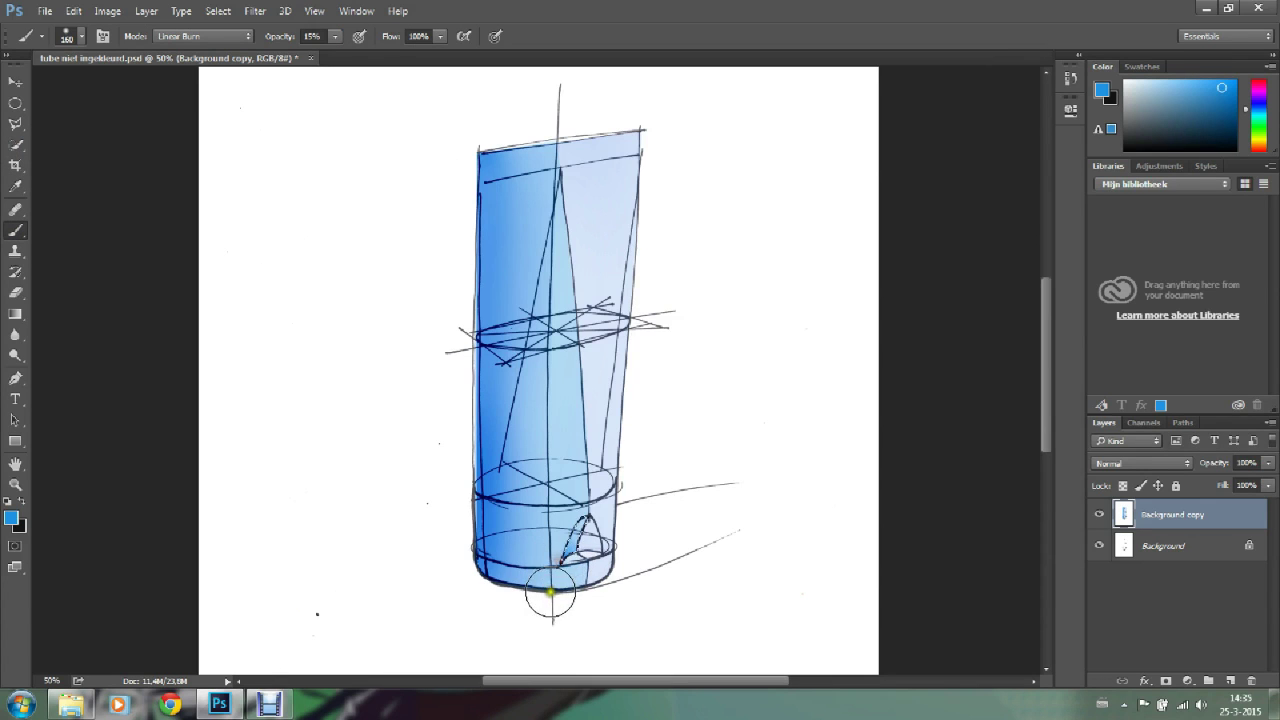
pyautogui.moveTo(571, 563); pyautogui.dragTo(551, 580)
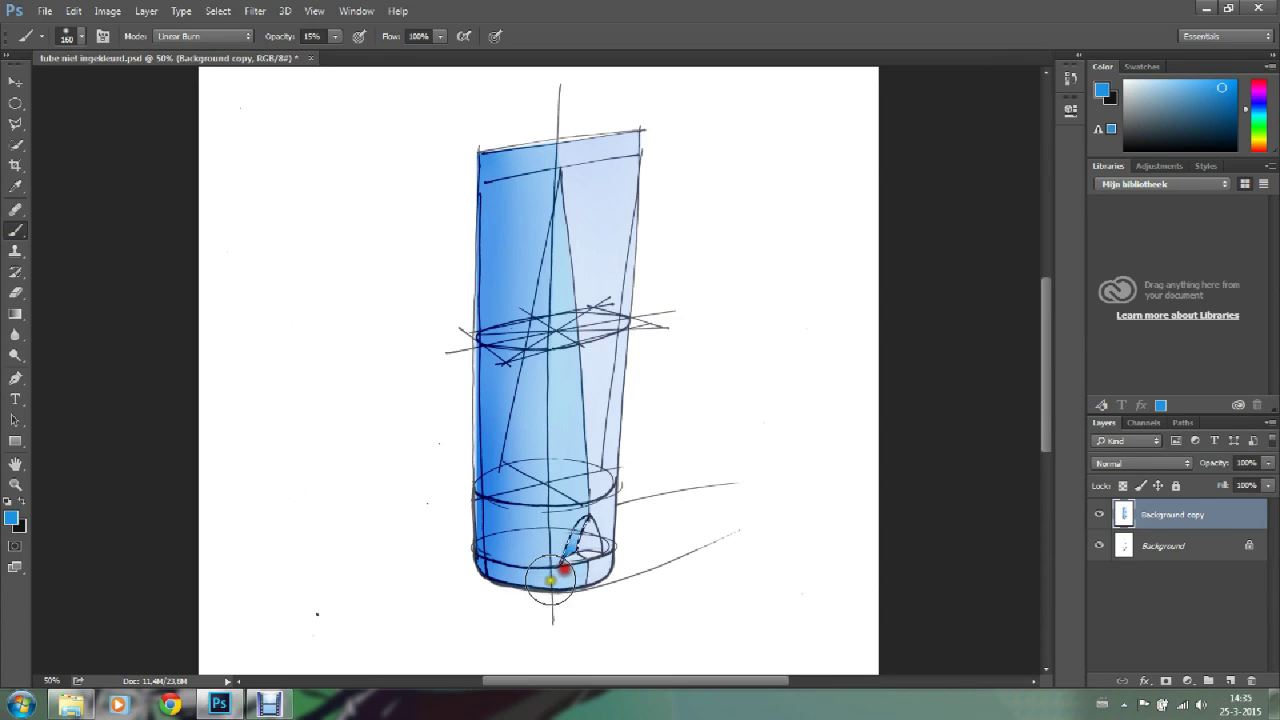
pyautogui.click(16, 104)
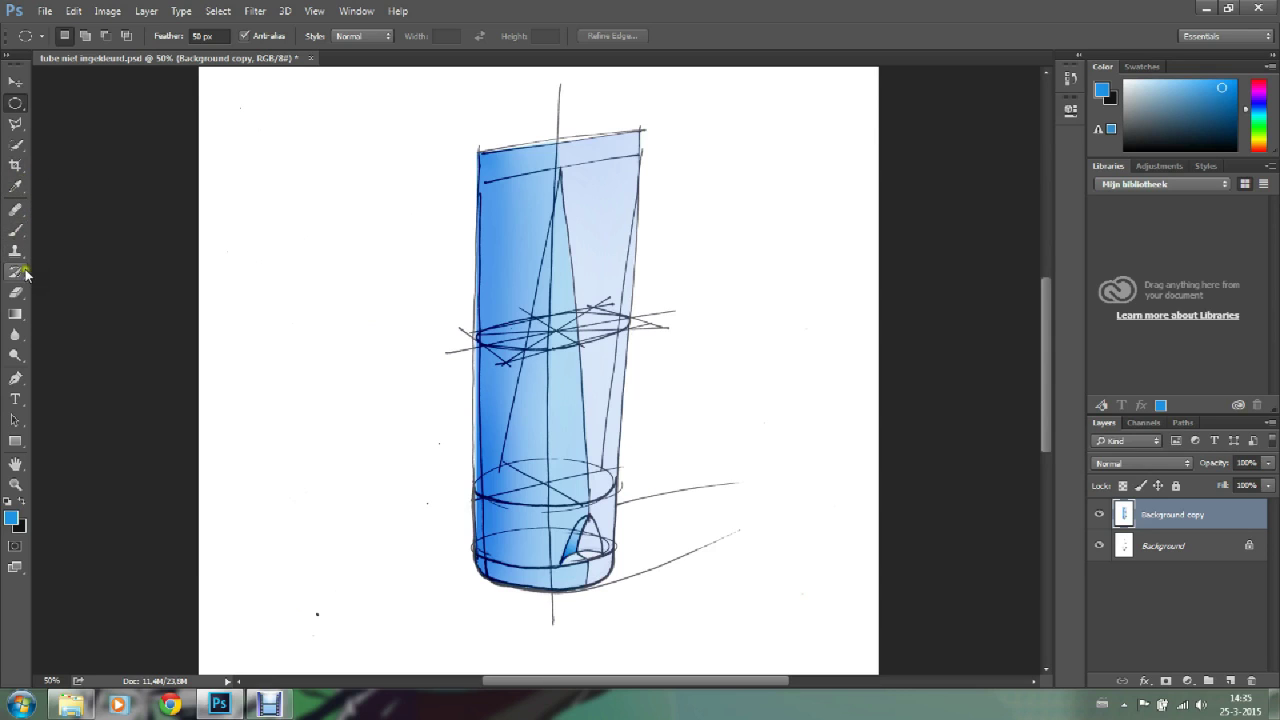
# Step: Trace a narrow strip from the tube's top edge down and around the bottom rim
pyautogui.click(14, 122)
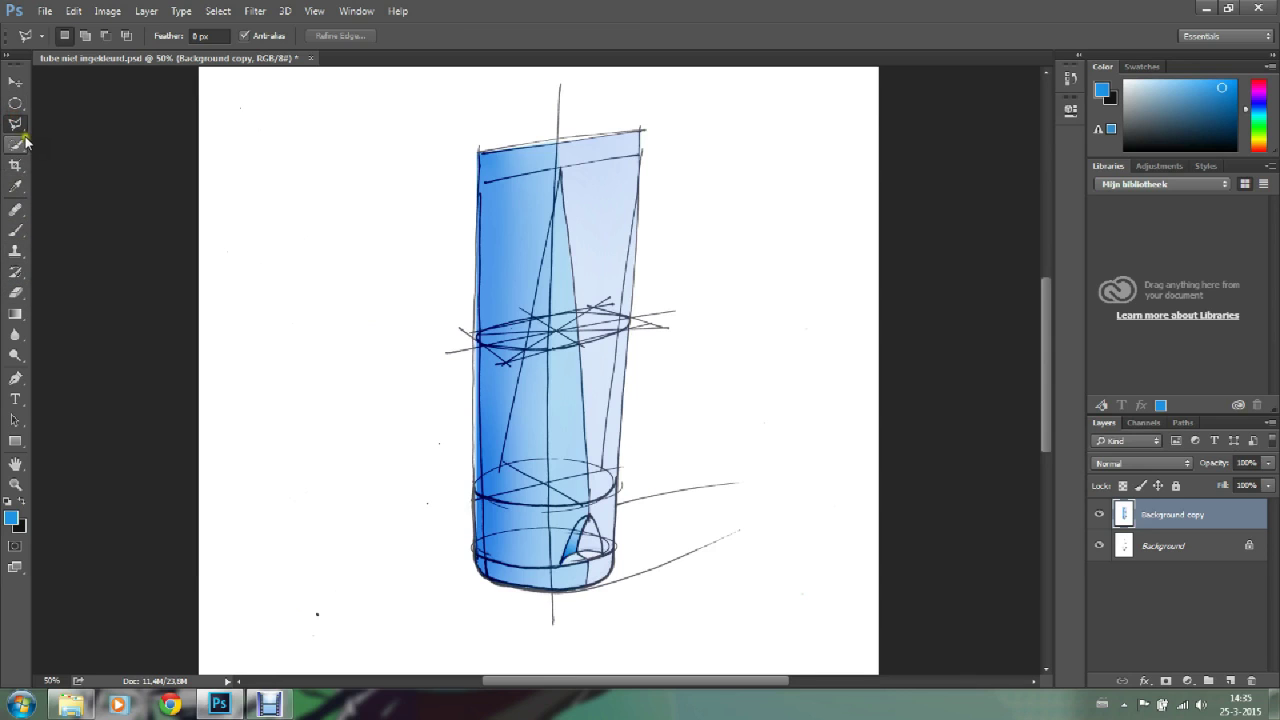
pyautogui.click(547, 143)
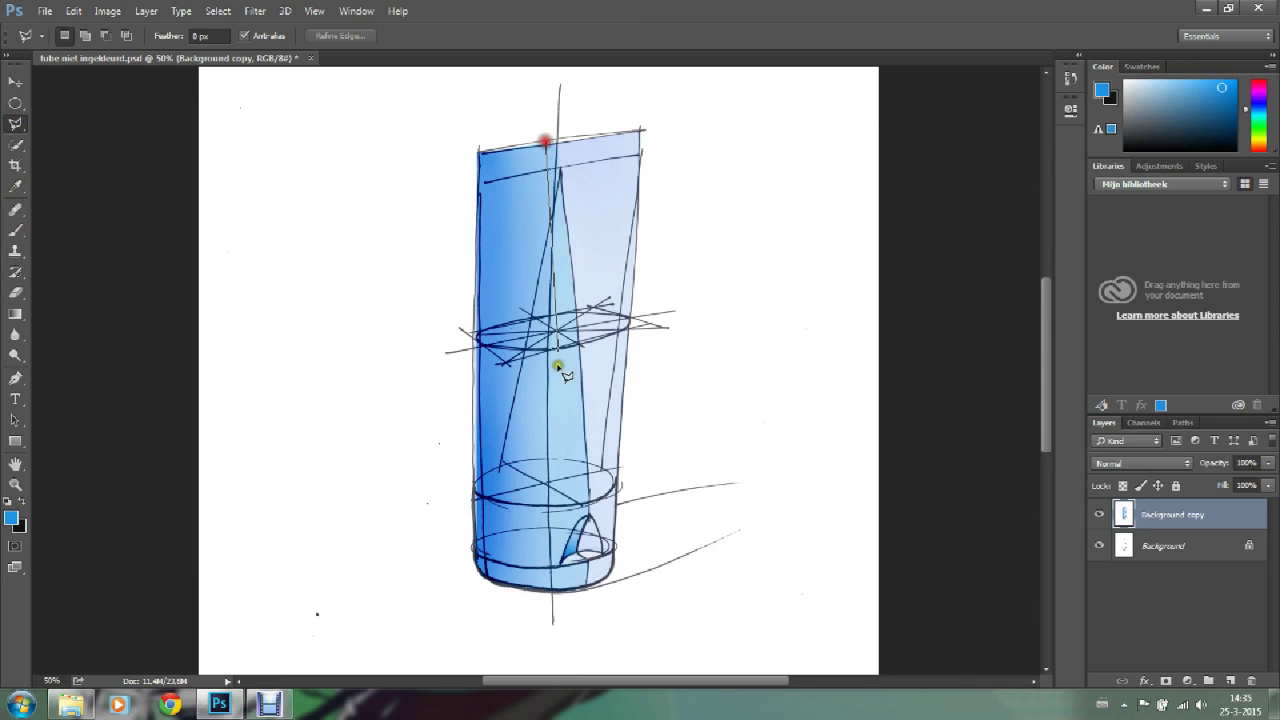
pyautogui.click(575, 510)
pyautogui.click(577, 517)
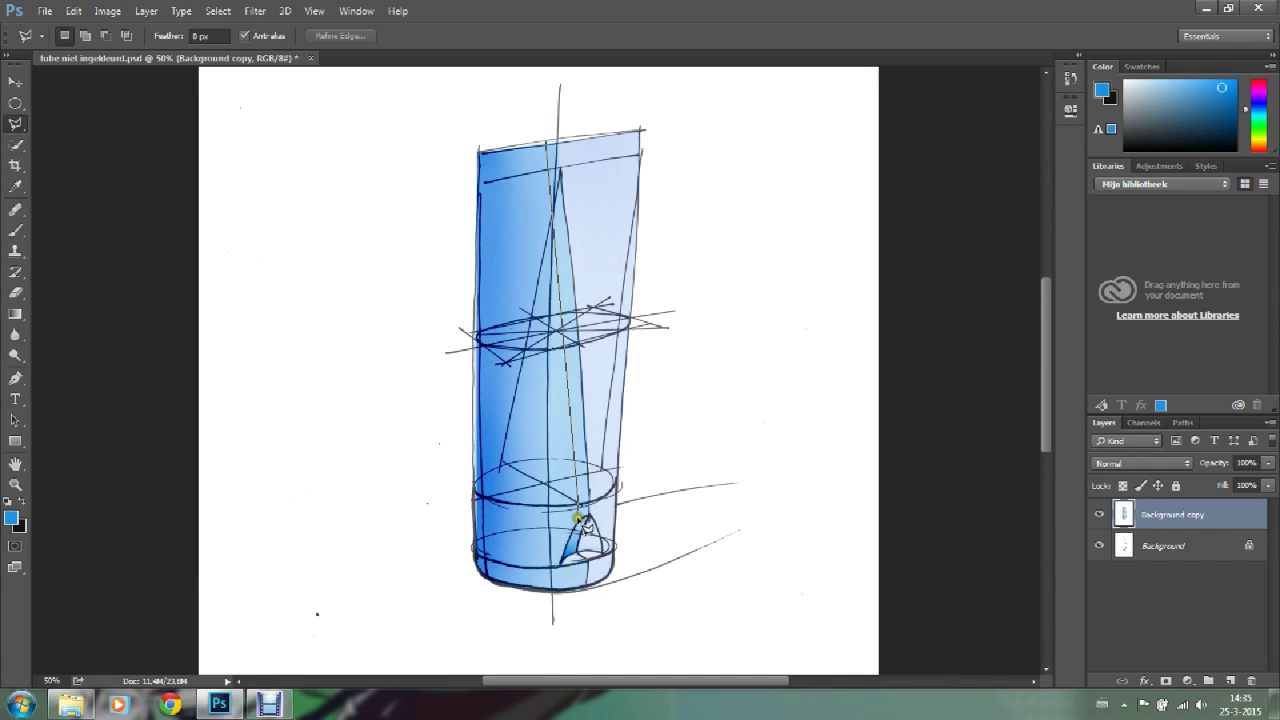
pyautogui.click(559, 563)
pyautogui.click(578, 565)
pyautogui.click(585, 580)
pyautogui.click(585, 581)
pyautogui.click(586, 586)
pyautogui.click(552, 588)
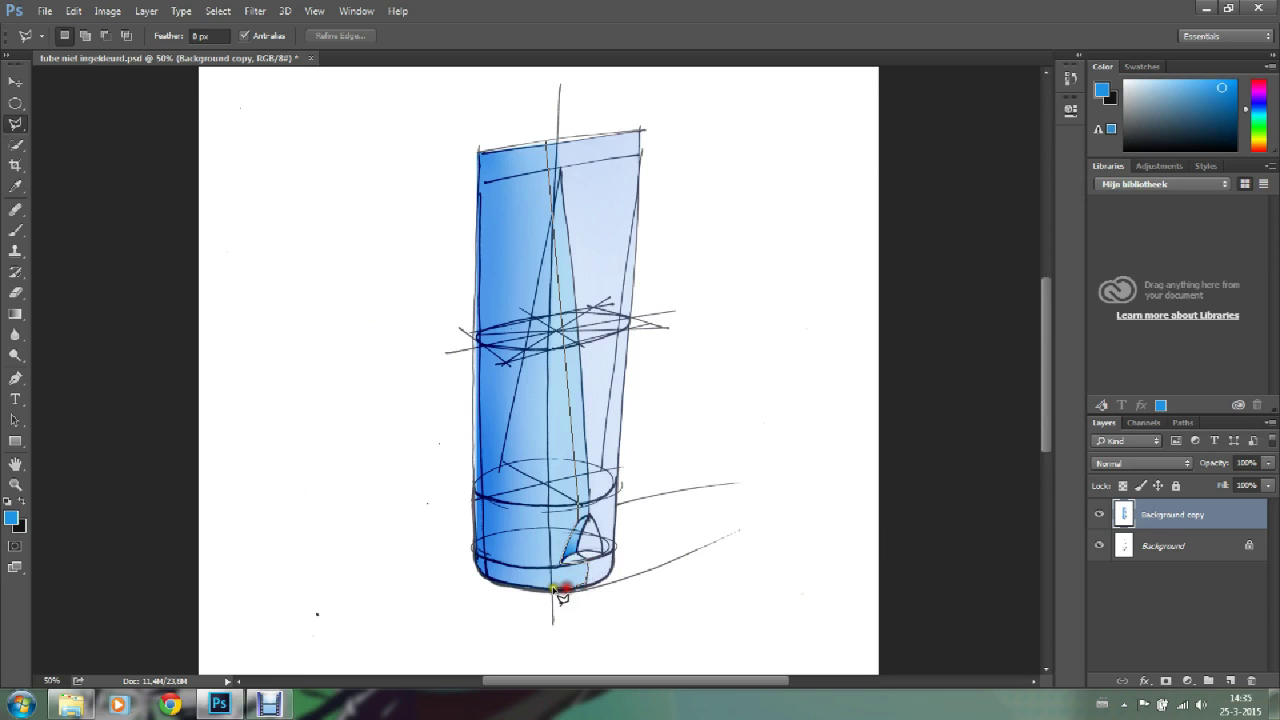
# Step: Run the strip back up the tube to the top edge and close the selection
pyautogui.click(551, 567)
pyautogui.click(549, 503)
pyautogui.click(572, 349)
pyautogui.click(516, 154)
pyautogui.click(511, 146)
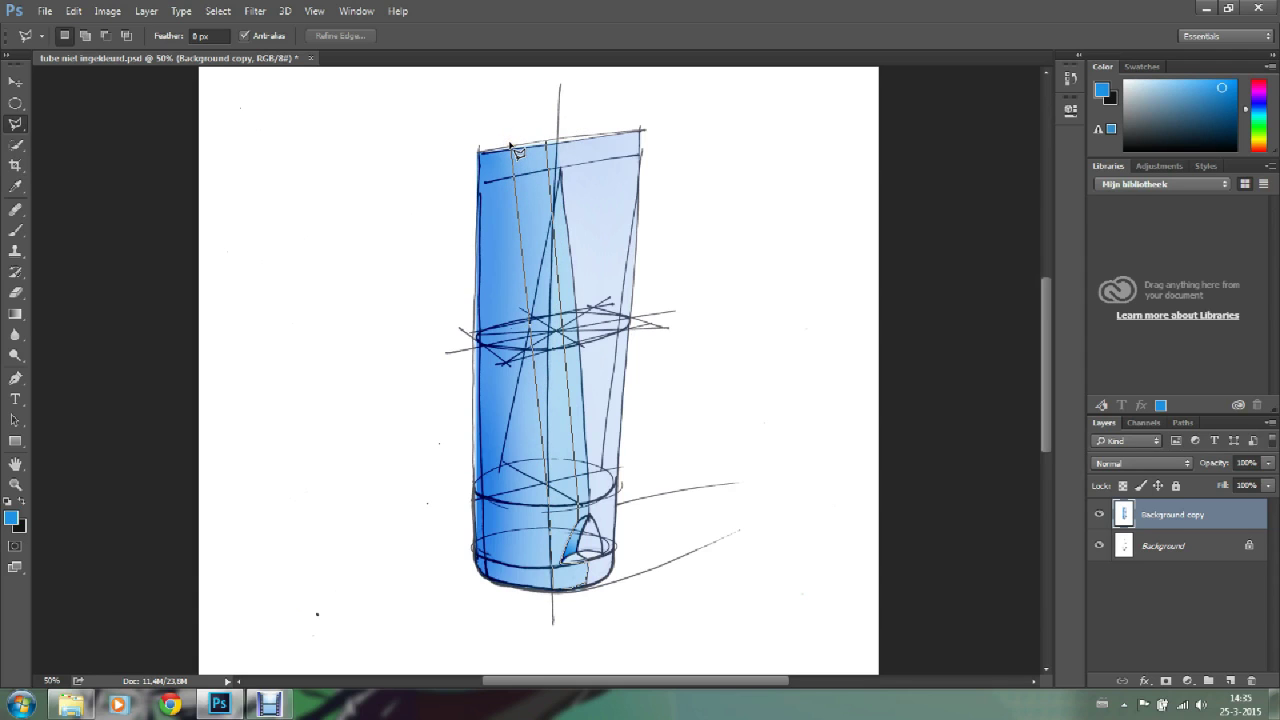
pyautogui.click(545, 142)
pyautogui.doubleClick(545, 142)
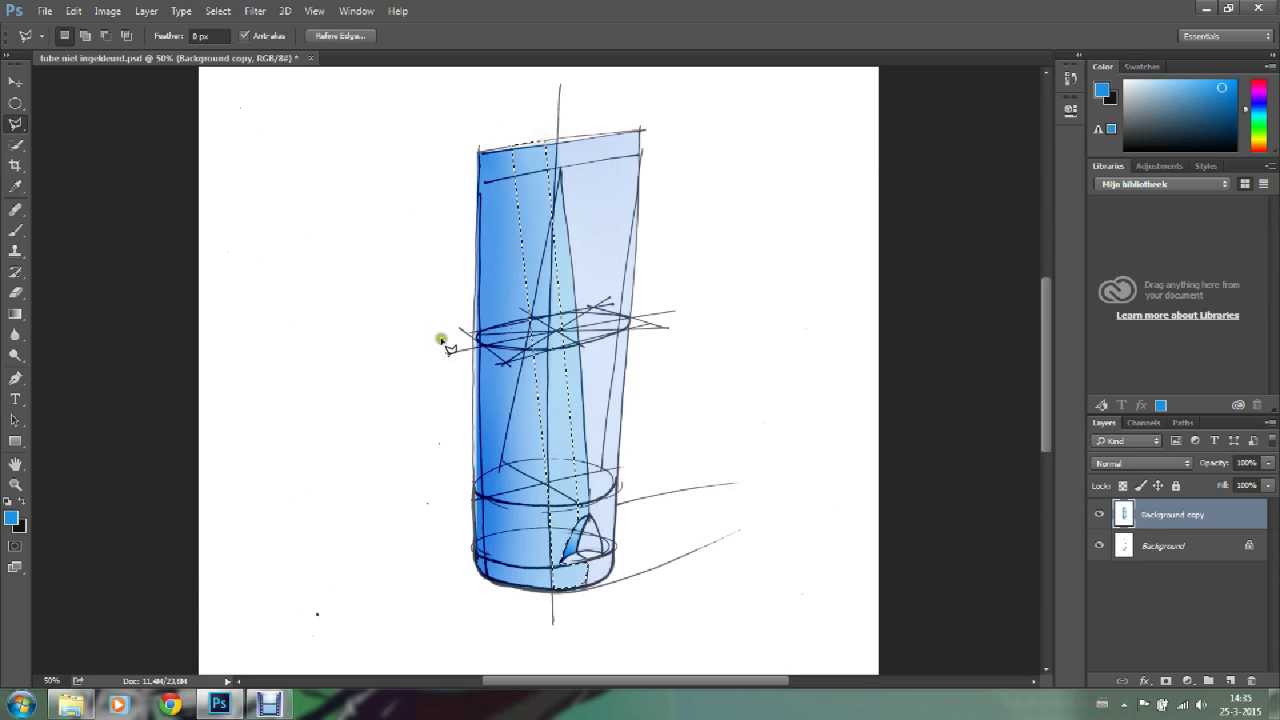
pyautogui.click(15, 292)
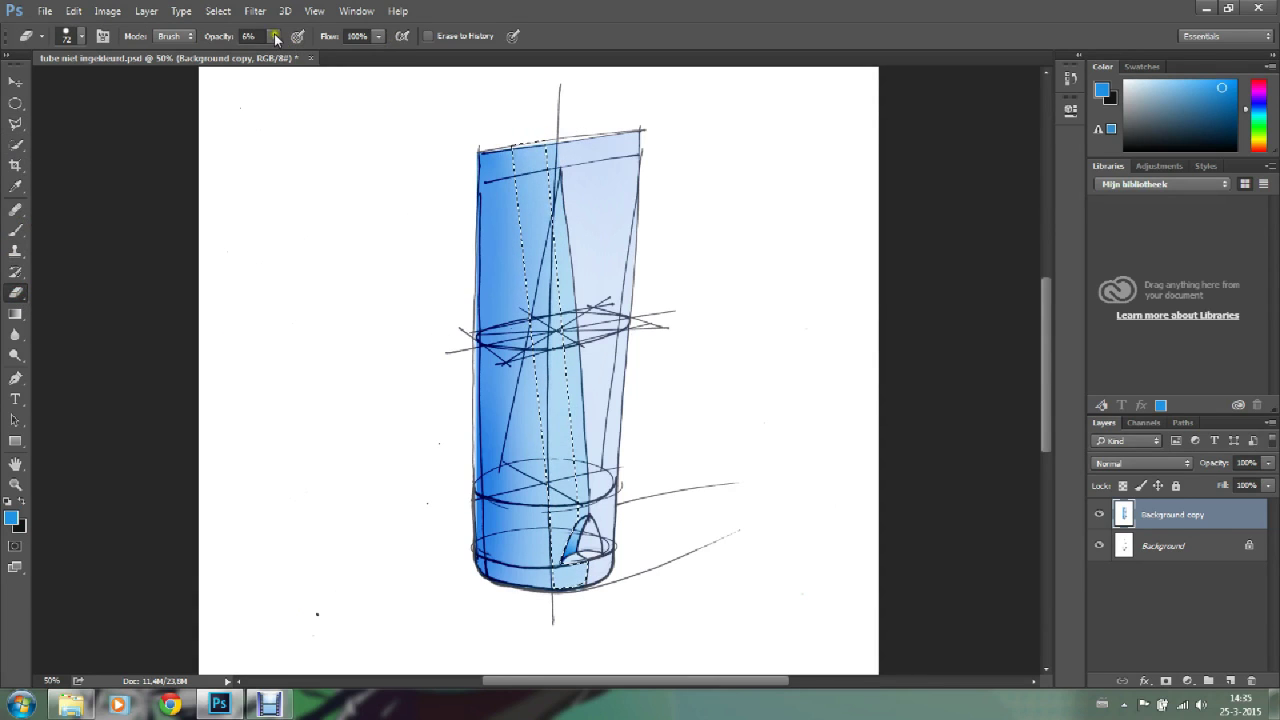
# Step: Set the eraser to 5% opacity and enlarge it to 179 px
pyautogui.click(275, 37)
pyautogui.moveTo(274, 57); pyautogui.dragTo(271, 58)
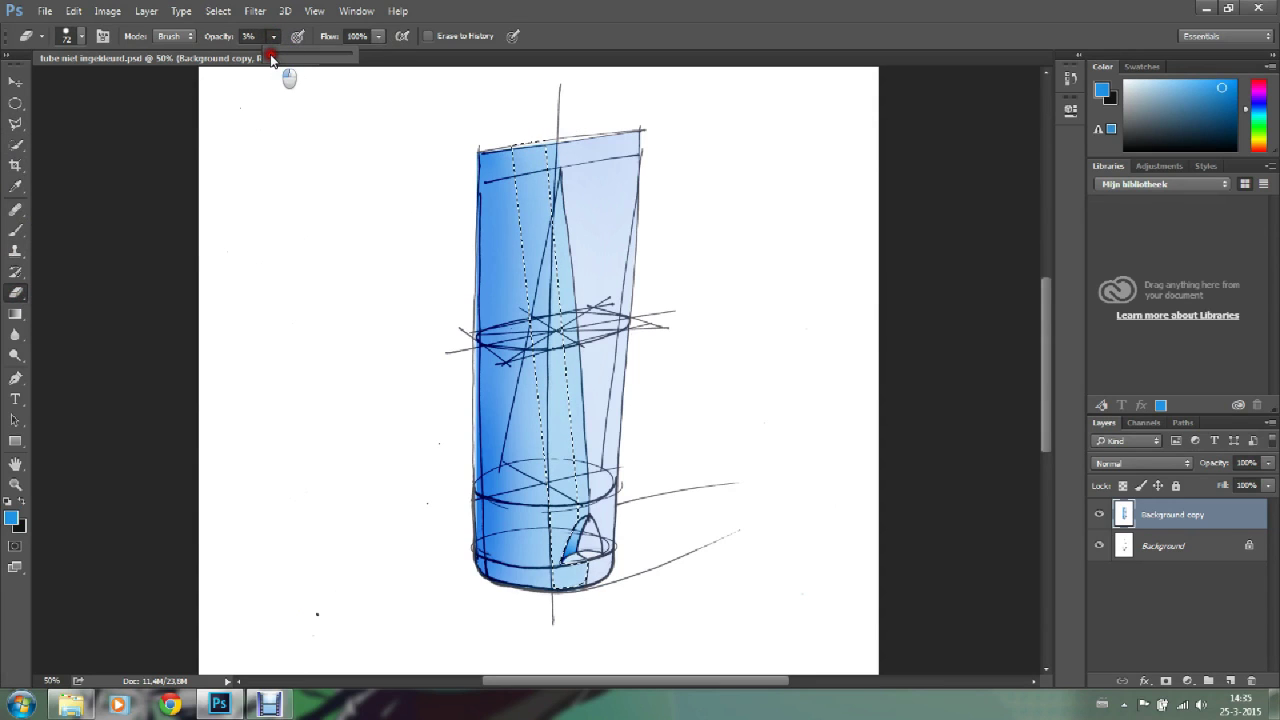
pyautogui.click(81, 37)
pyautogui.moveTo(136, 82); pyautogui.dragTo(144, 85)
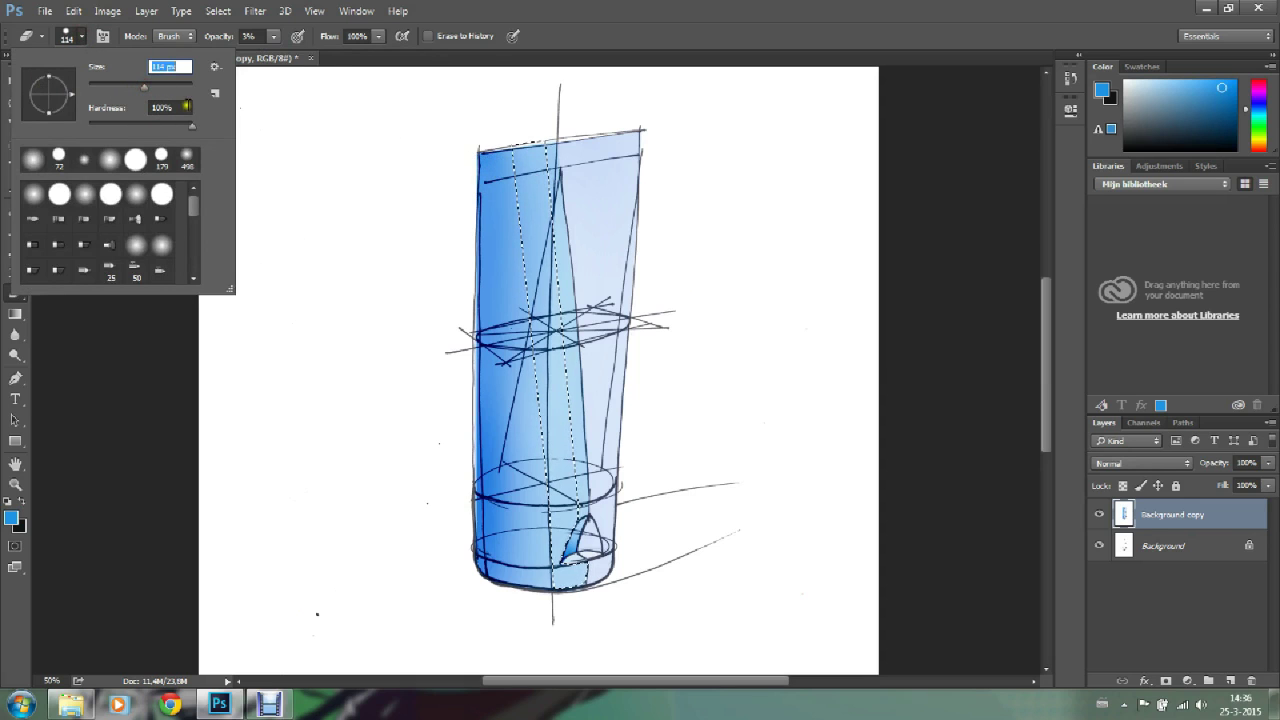
pyautogui.moveTo(157, 92); pyautogui.dragTo(161, 88)
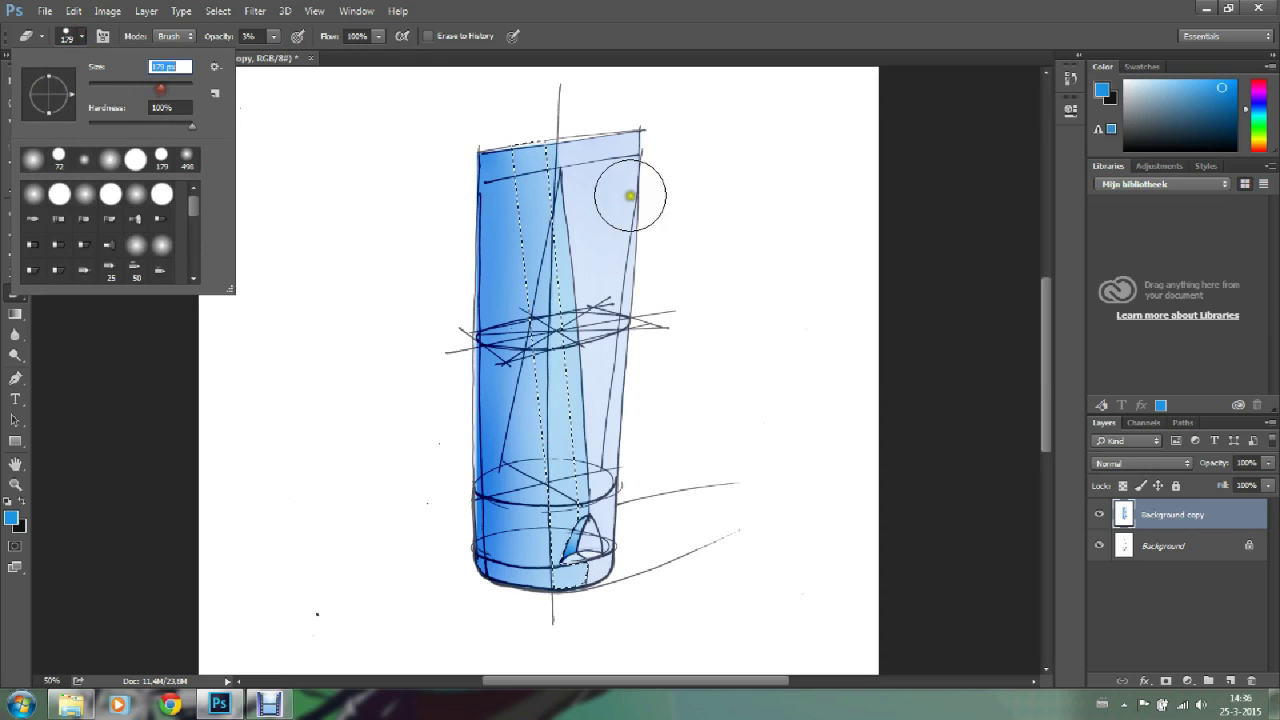
pyautogui.click(520, 128)
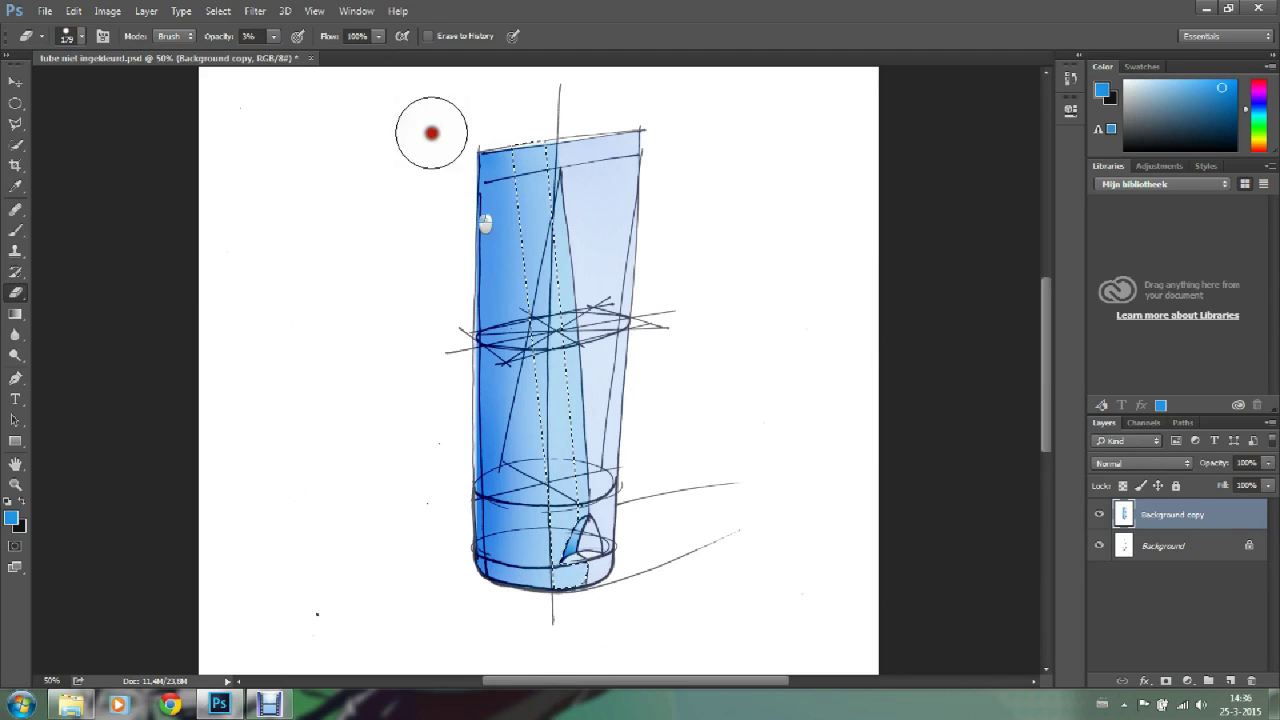
# Step: Faintly erase down the tube's left side inside the strip selection
pyautogui.moveTo(497, 106); pyautogui.dragTo(529, 357)
pyautogui.moveTo(484, 210)
pyautogui.mouseDown()
pyautogui.moveTo(531, 180)
pyautogui.moveTo(543, 214)
pyautogui.moveTo(531, 166)
pyautogui.moveTo(527, 468)
pyautogui.mouseUp()
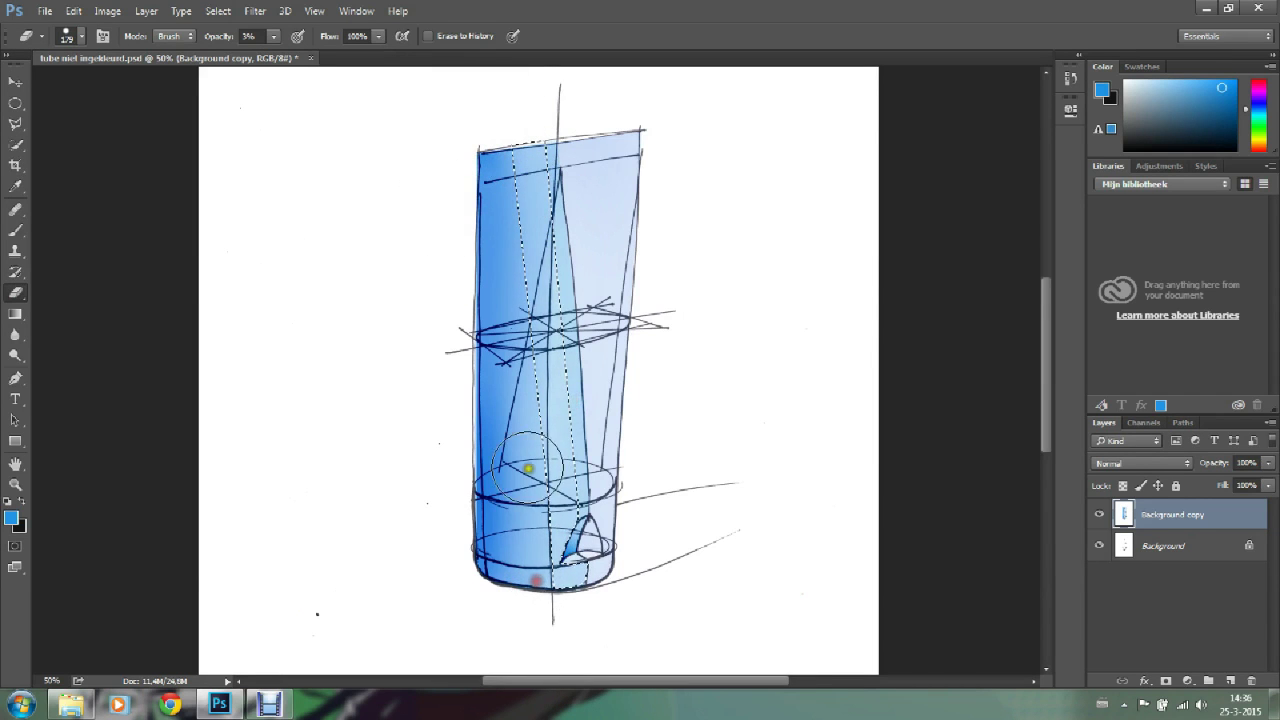
pyautogui.moveTo(587, 505); pyautogui.dragTo(584, 545)
pyautogui.moveTo(546, 166)
pyautogui.mouseDown()
pyautogui.moveTo(580, 531)
pyautogui.moveTo(566, 531)
pyautogui.moveTo(566, 597)
pyautogui.moveTo(536, 152)
pyautogui.moveTo(480, 503)
pyautogui.moveTo(566, 271)
pyautogui.moveTo(512, 629)
pyautogui.moveTo(586, 386)
pyautogui.moveTo(560, 417)
pyautogui.mouseUp()
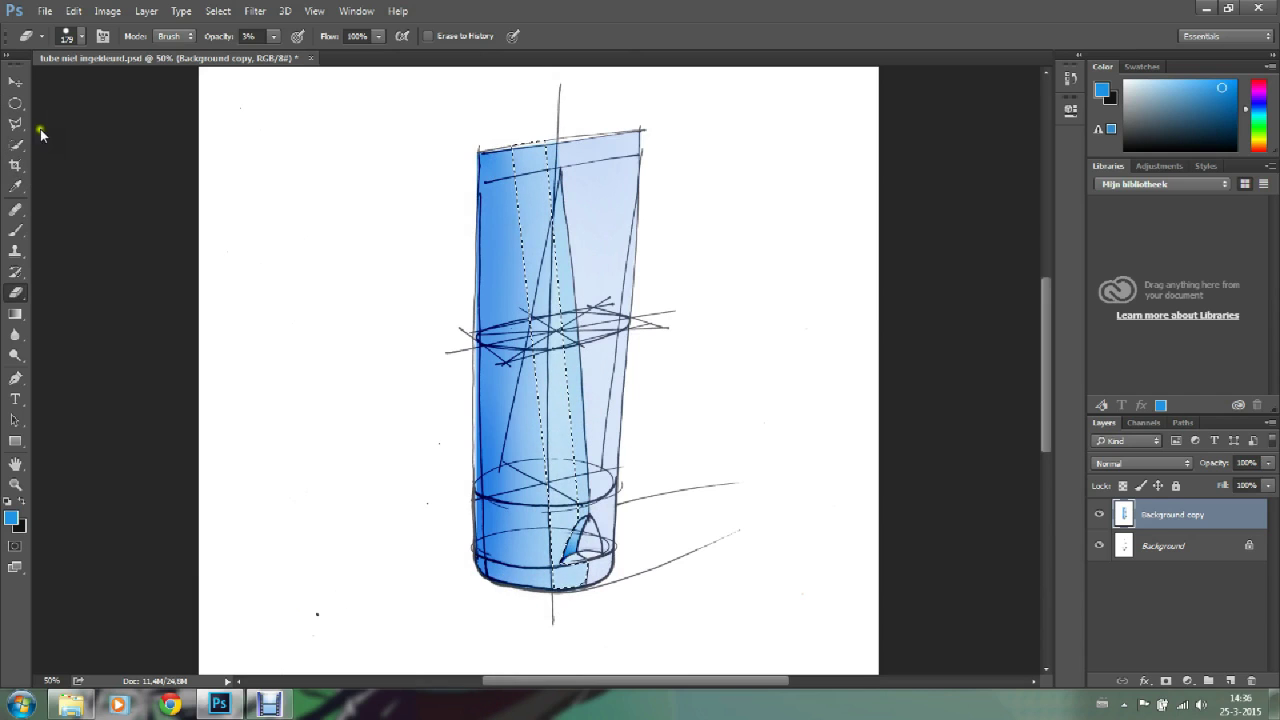
# Step: Clear the selection and ready a 21 px near-black Linear Burn brush at 15% opacity
pyautogui.click(15, 102)
pyautogui.click(330, 204)
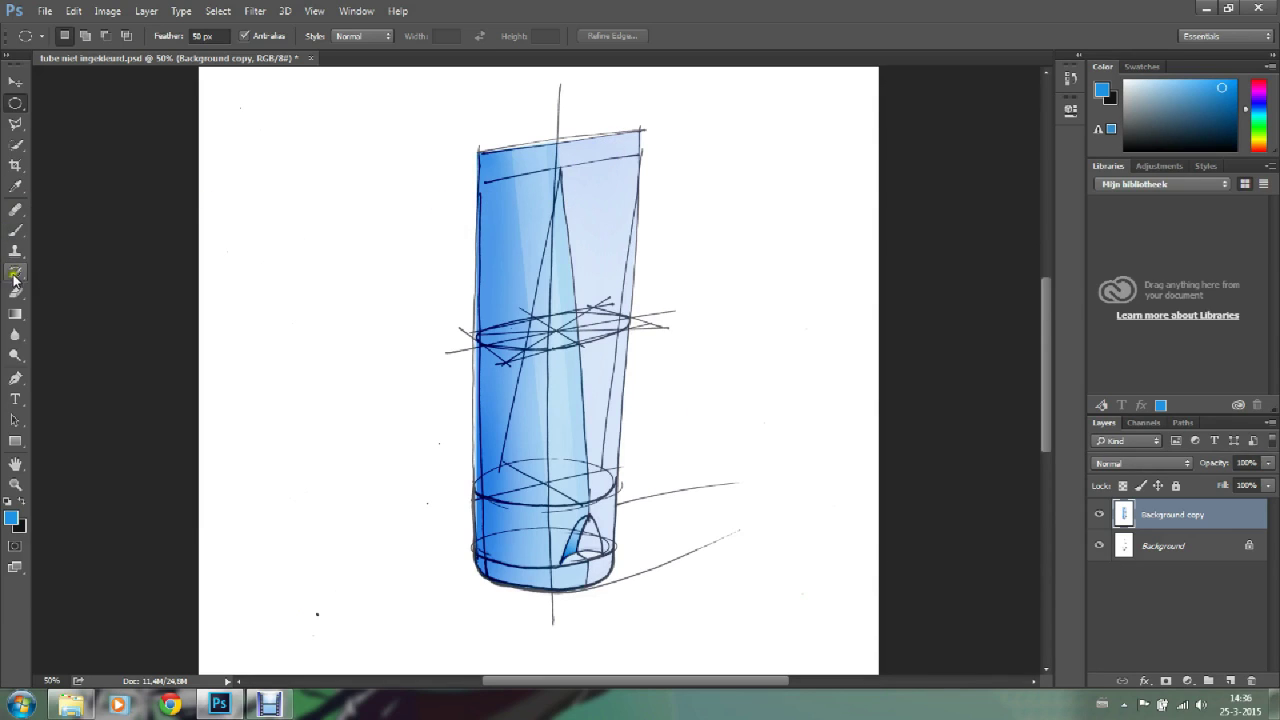
pyautogui.click(15, 230)
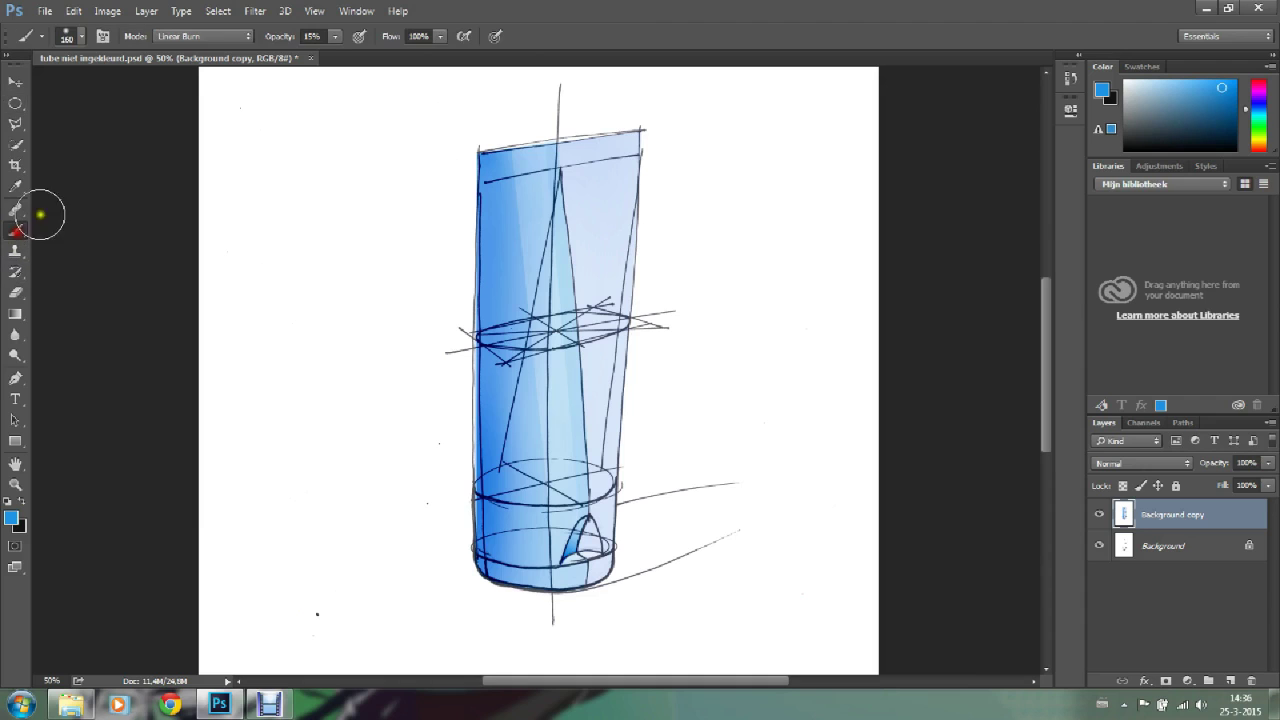
pyautogui.click(81, 36)
pyautogui.moveTo(153, 86); pyautogui.dragTo(96, 86)
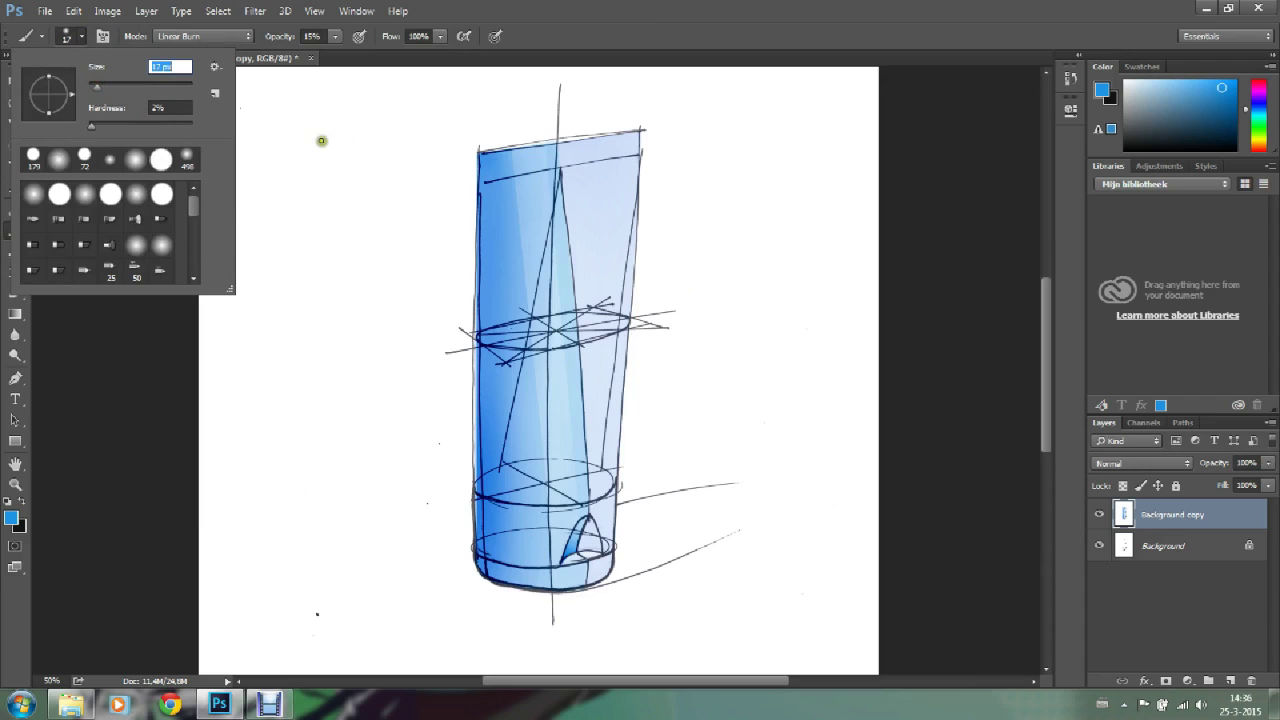
pyautogui.moveTo(101, 84); pyautogui.dragTo(122, 90)
pyautogui.click(1136, 137)
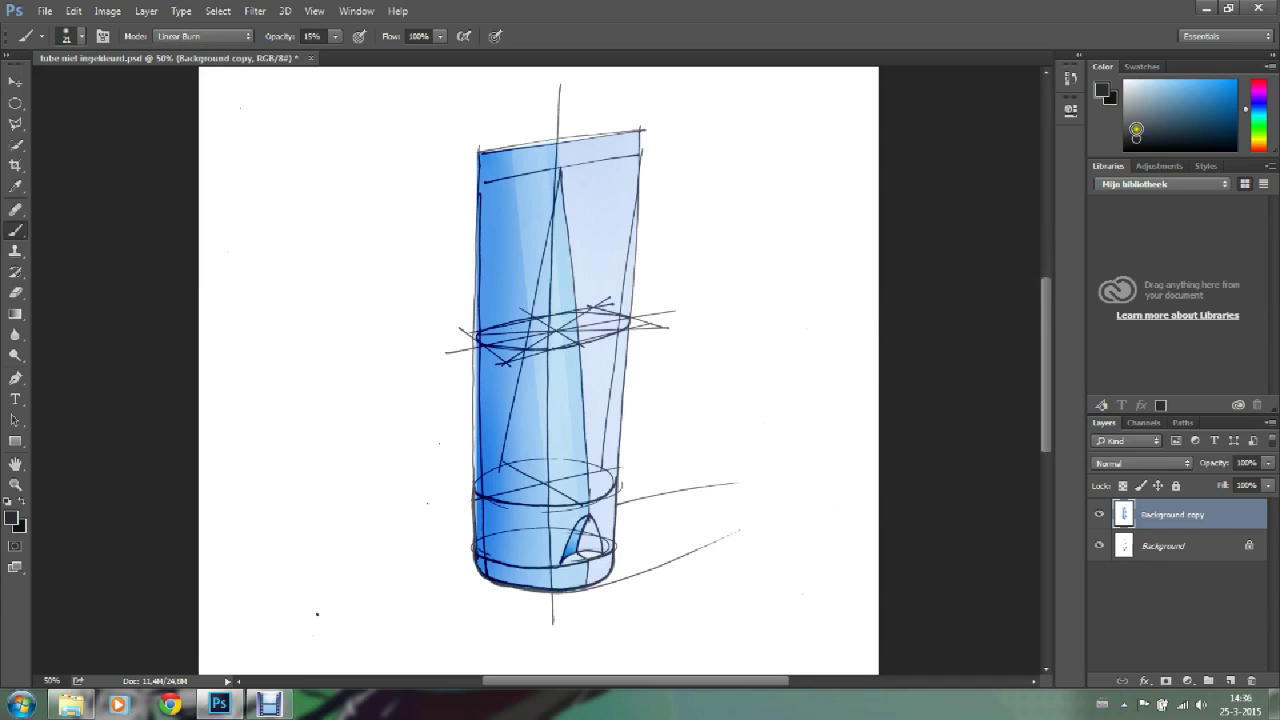
# Step: Lower brush opacity to 8% and burn along the tube's top band and lower ellipse
pyautogui.click(334, 41)
pyautogui.moveTo(334, 57); pyautogui.dragTo(329, 57)
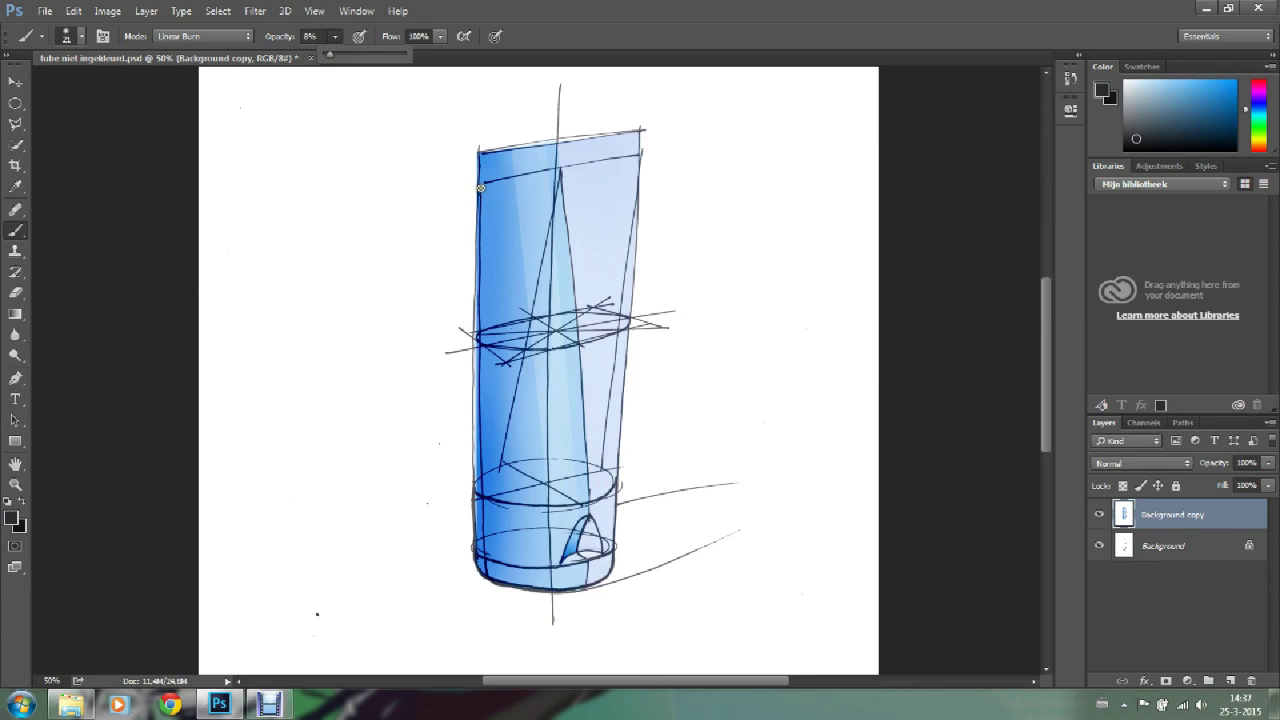
pyautogui.click(481, 187)
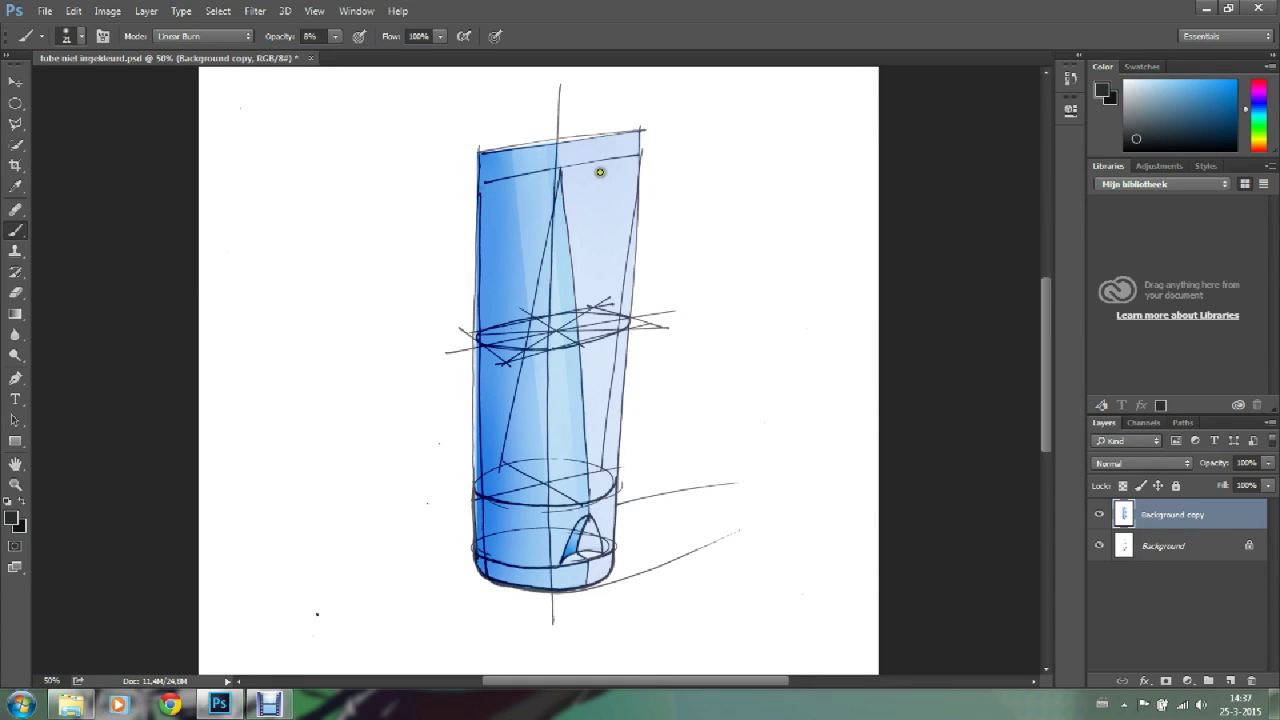
pyautogui.moveTo(636, 157); pyautogui.dragTo(482, 162)
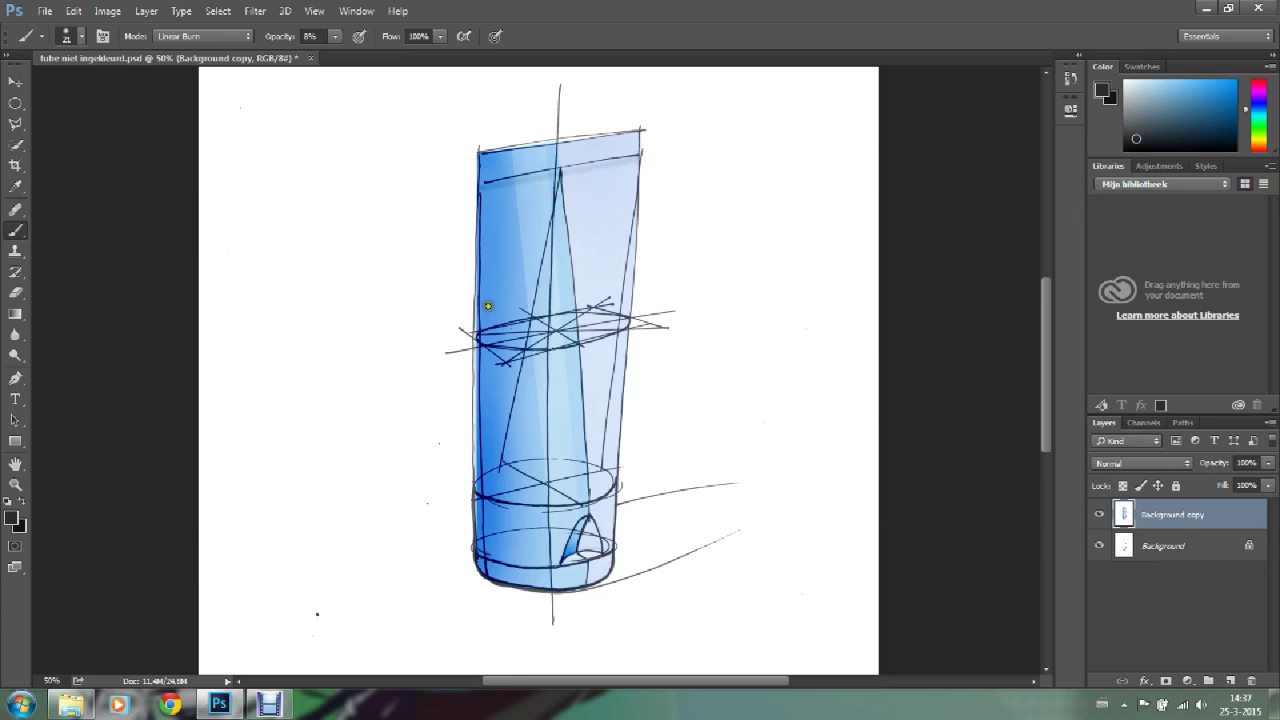
pyautogui.moveTo(476, 497)
pyautogui.mouseDown()
pyautogui.moveTo(566, 515)
pyautogui.moveTo(609, 497)
pyautogui.mouseUp()
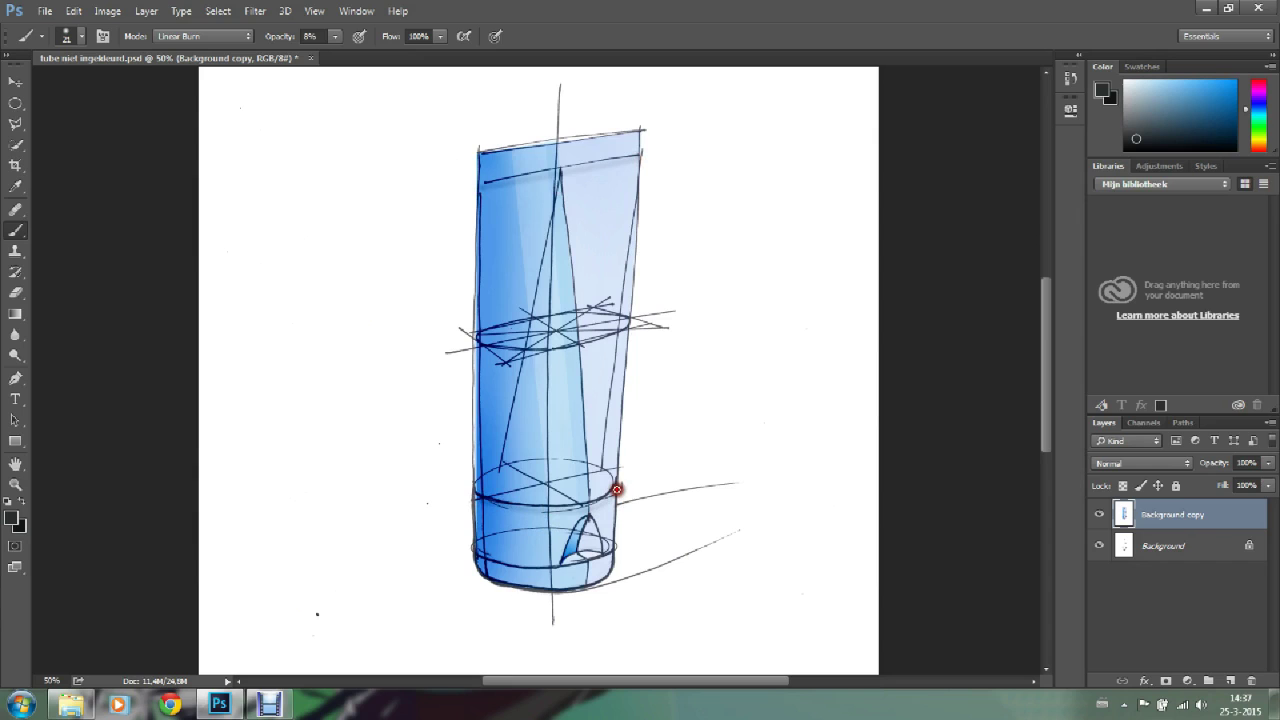
pyautogui.moveTo(497, 506); pyautogui.dragTo(562, 506)
# Step: Darken the tube's bottom edge, top edge and a faint vertical stroke near the base
pyautogui.moveTo(484, 563)
pyautogui.mouseDown()
pyautogui.moveTo(500, 583)
pyautogui.moveTo(605, 553)
pyautogui.mouseUp()
pyautogui.moveTo(495, 570)
pyautogui.mouseDown()
pyautogui.moveTo(614, 558)
pyautogui.moveTo(571, 562)
pyautogui.moveTo(606, 563)
pyautogui.moveTo(581, 569)
pyautogui.moveTo(586, 583)
pyautogui.mouseUp()
pyautogui.moveTo(469, 557)
pyautogui.mouseDown()
pyautogui.moveTo(483, 570)
pyautogui.moveTo(486, 541)
pyautogui.mouseUp()
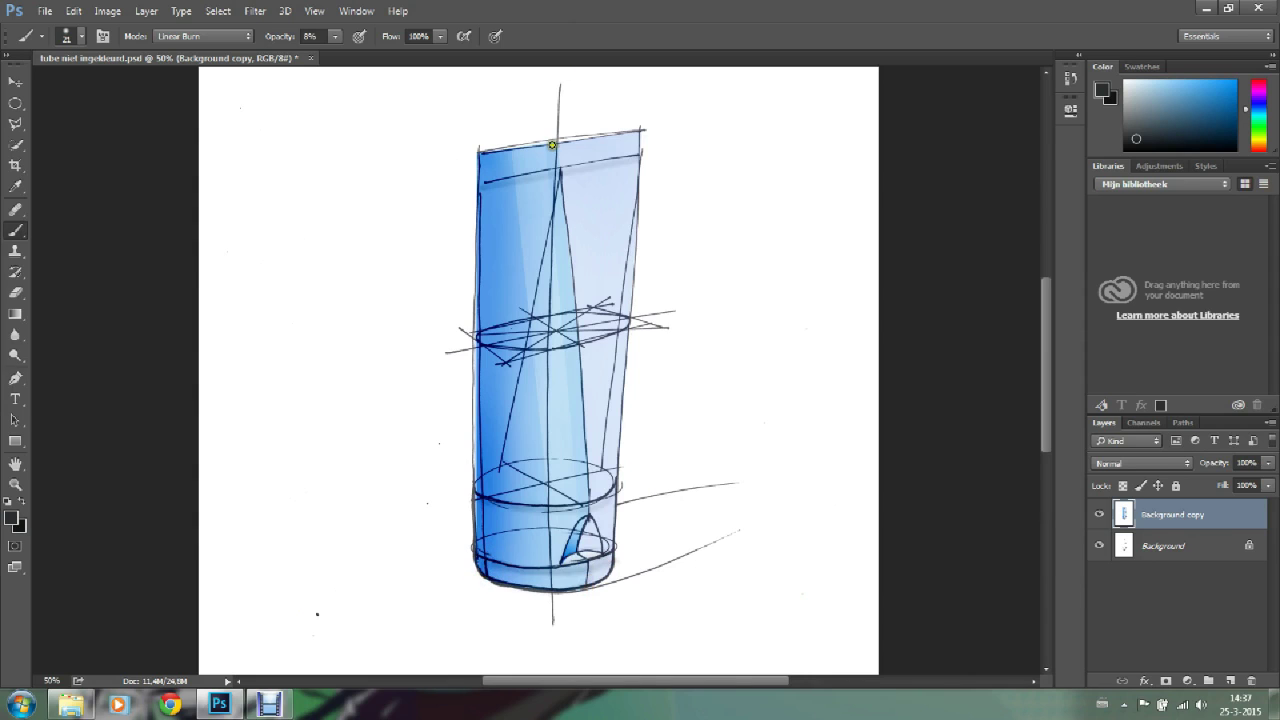
pyautogui.moveTo(484, 156); pyautogui.dragTo(557, 140)
pyautogui.keyDown('shift'); pyautogui.click(540, 500); pyautogui.keyUp('shift')
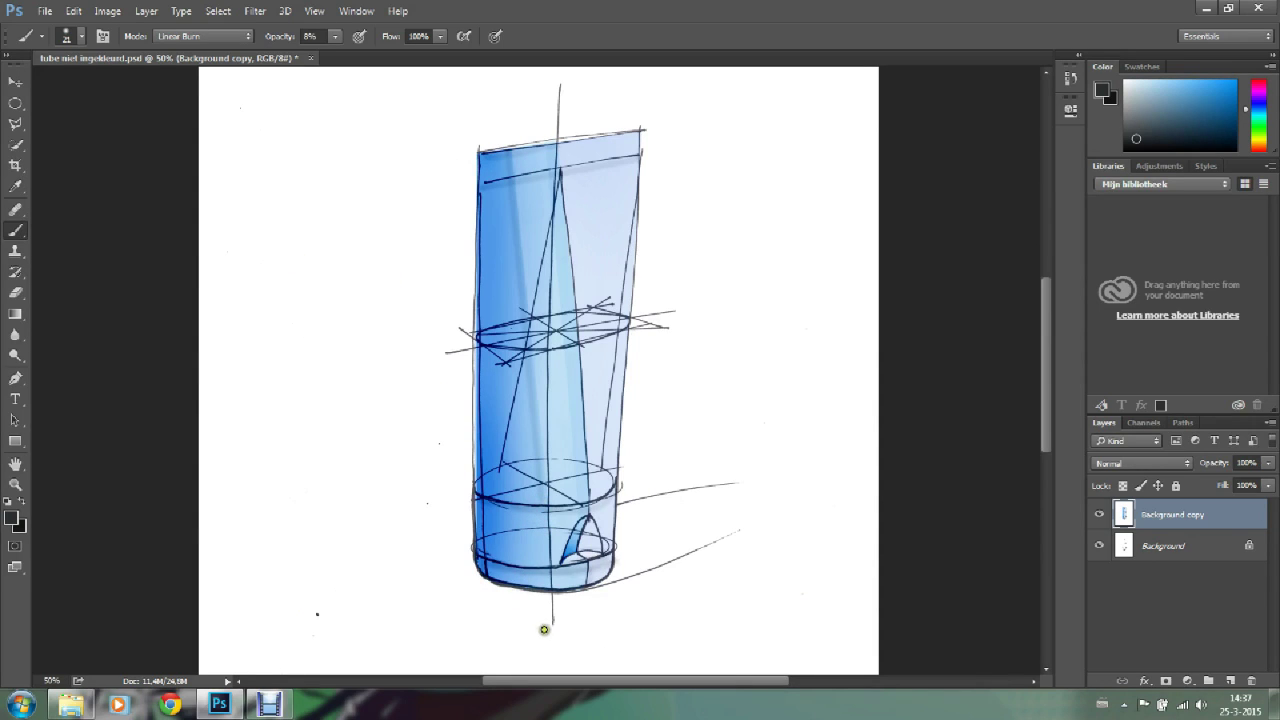
pyautogui.keyDown('shift'); pyautogui.click(545, 585); pyautogui.keyUp('shift')
pyautogui.click(16, 88)
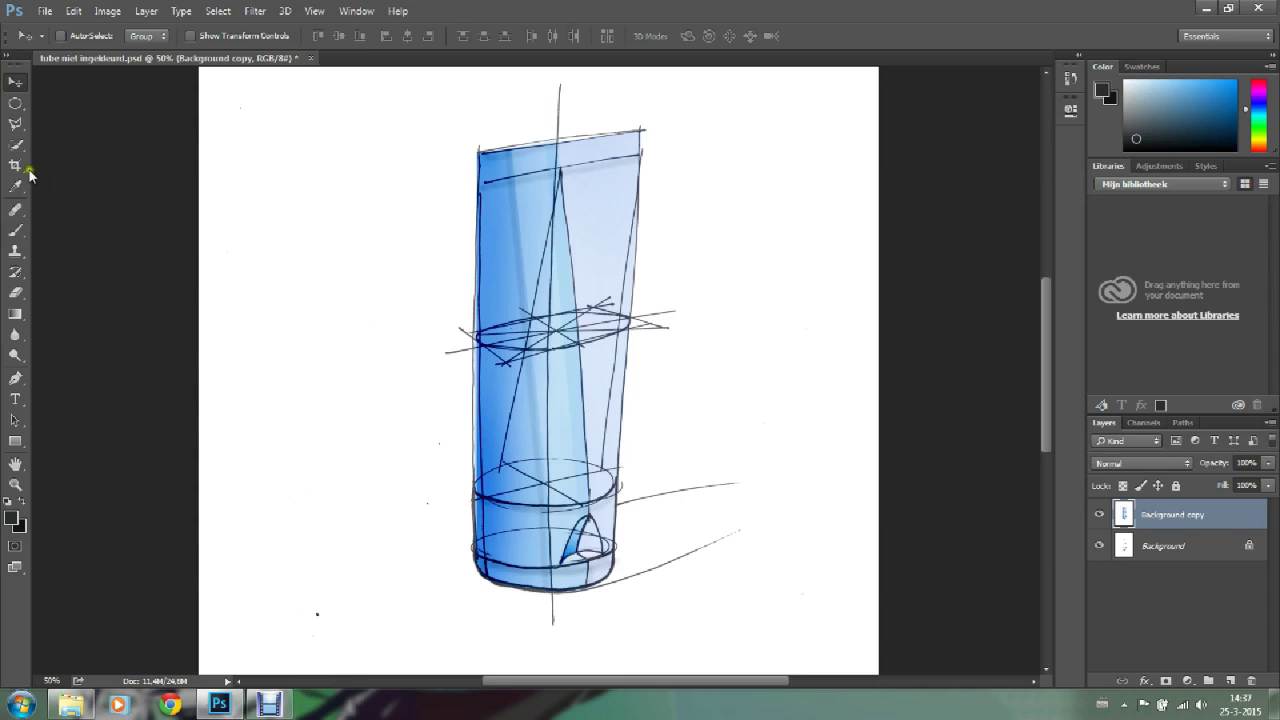
# Step: Shrink the eraser to 13 px and set the foreground colour to pure white
pyautogui.click(10, 296)
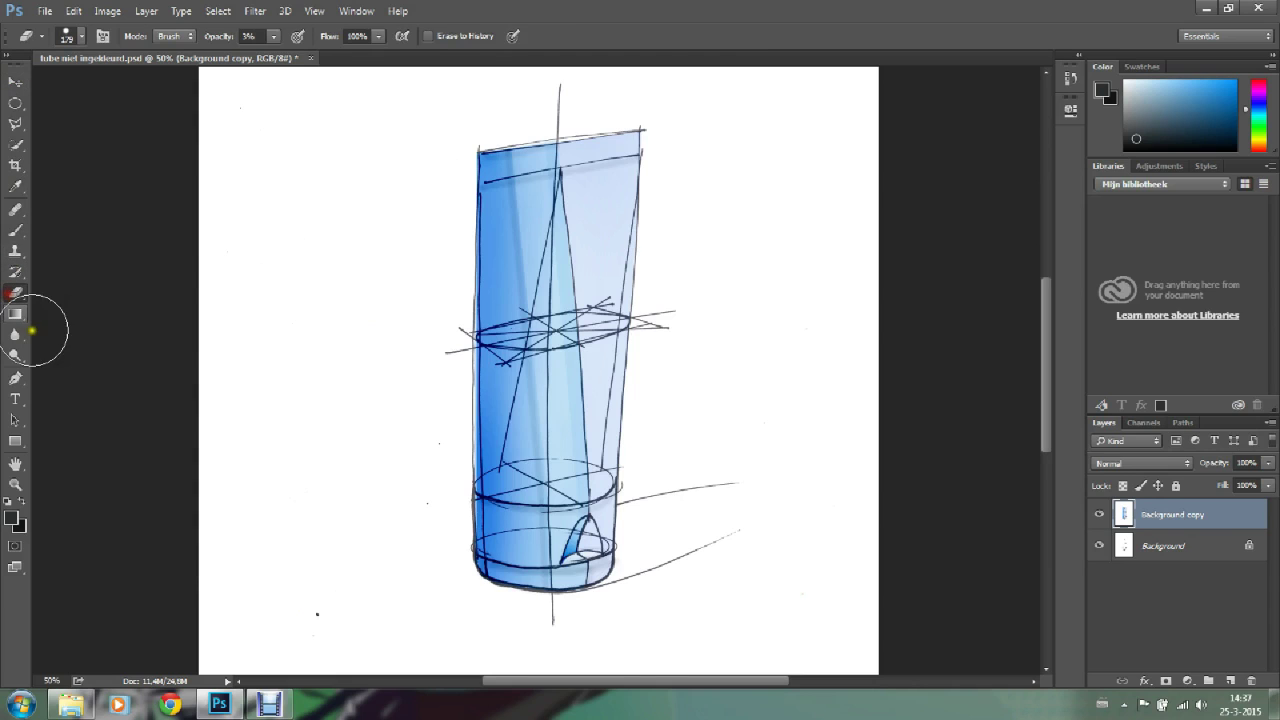
pyautogui.click(81, 38)
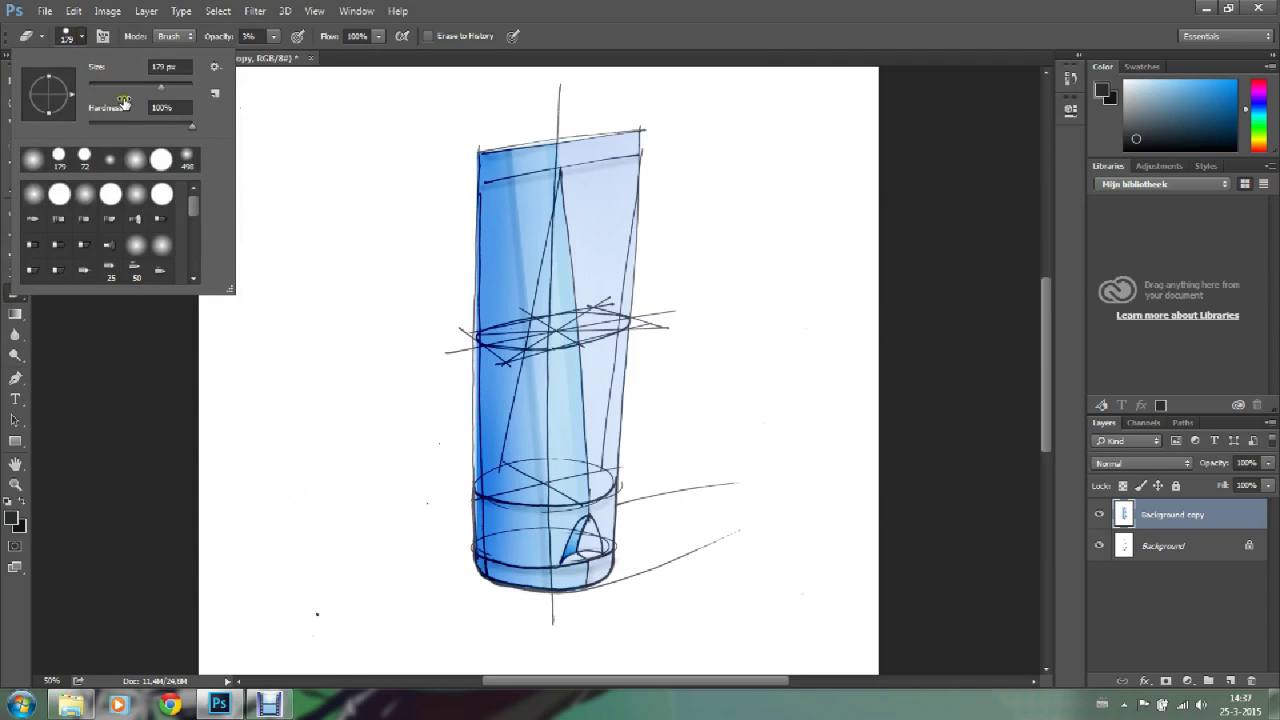
pyautogui.click(161, 93)
pyautogui.moveTo(161, 93); pyautogui.dragTo(95, 88)
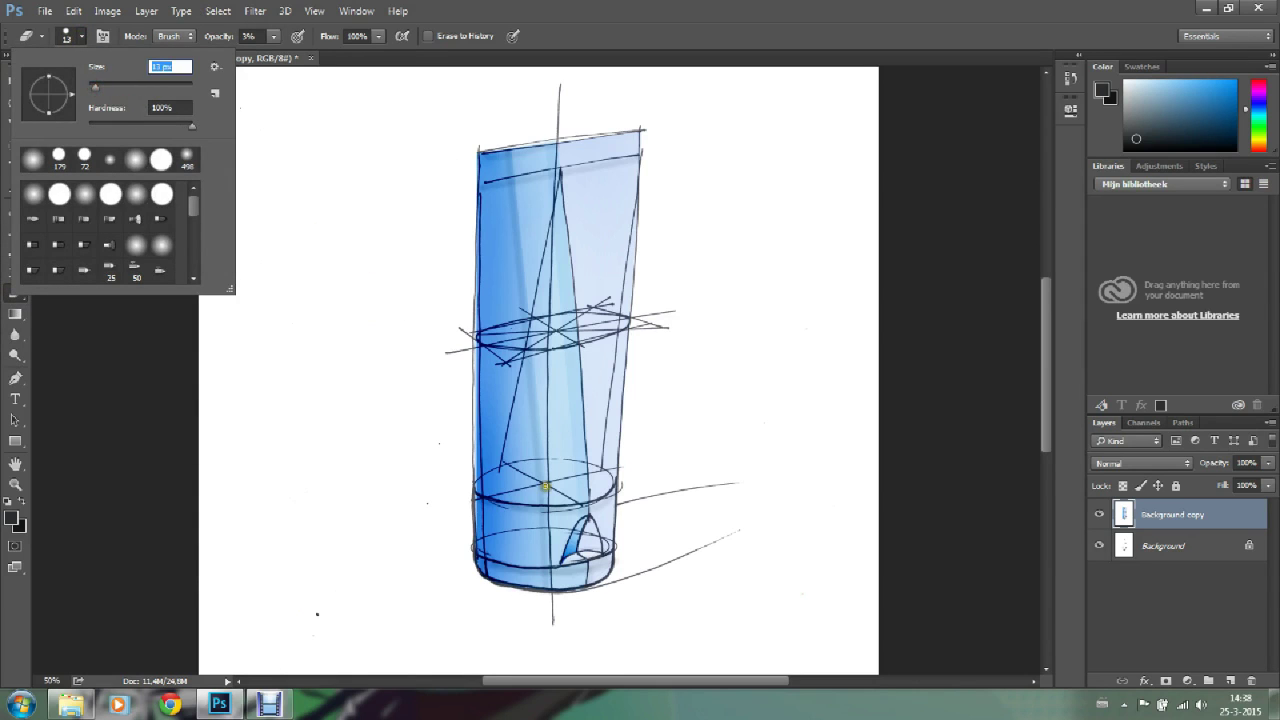
pyautogui.click(1126, 83)
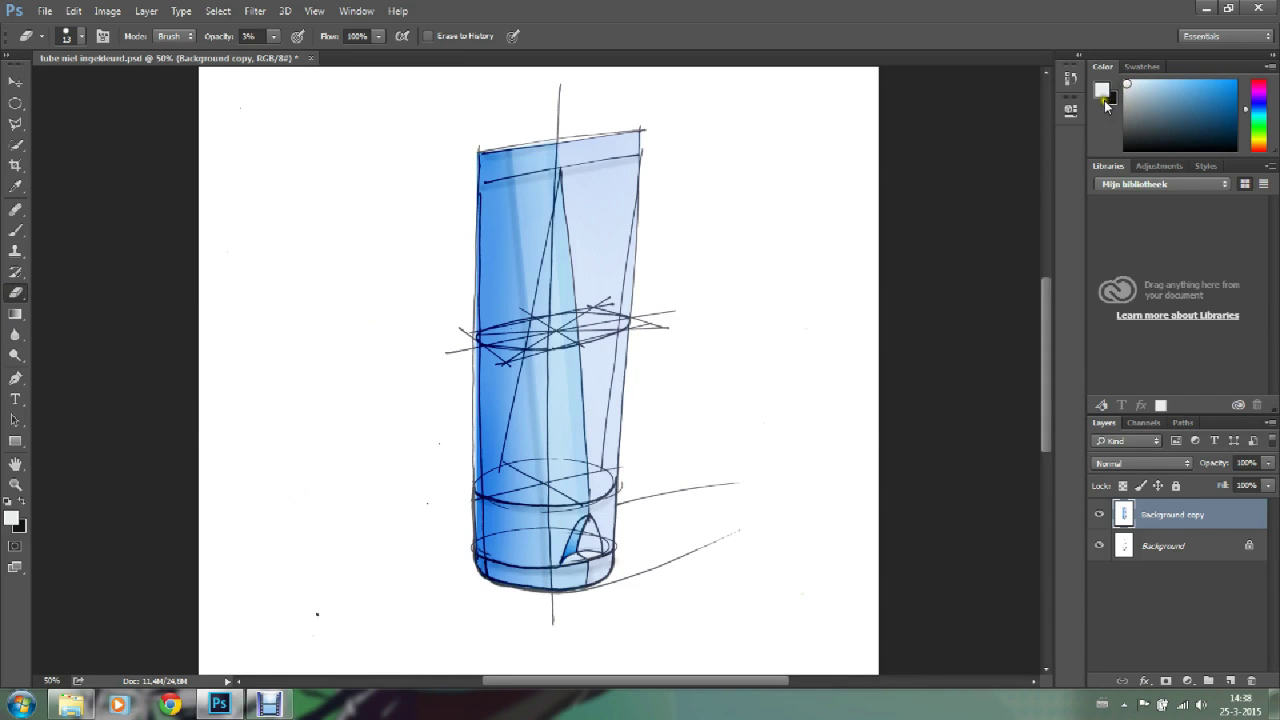
pyautogui.click(1110, 100)
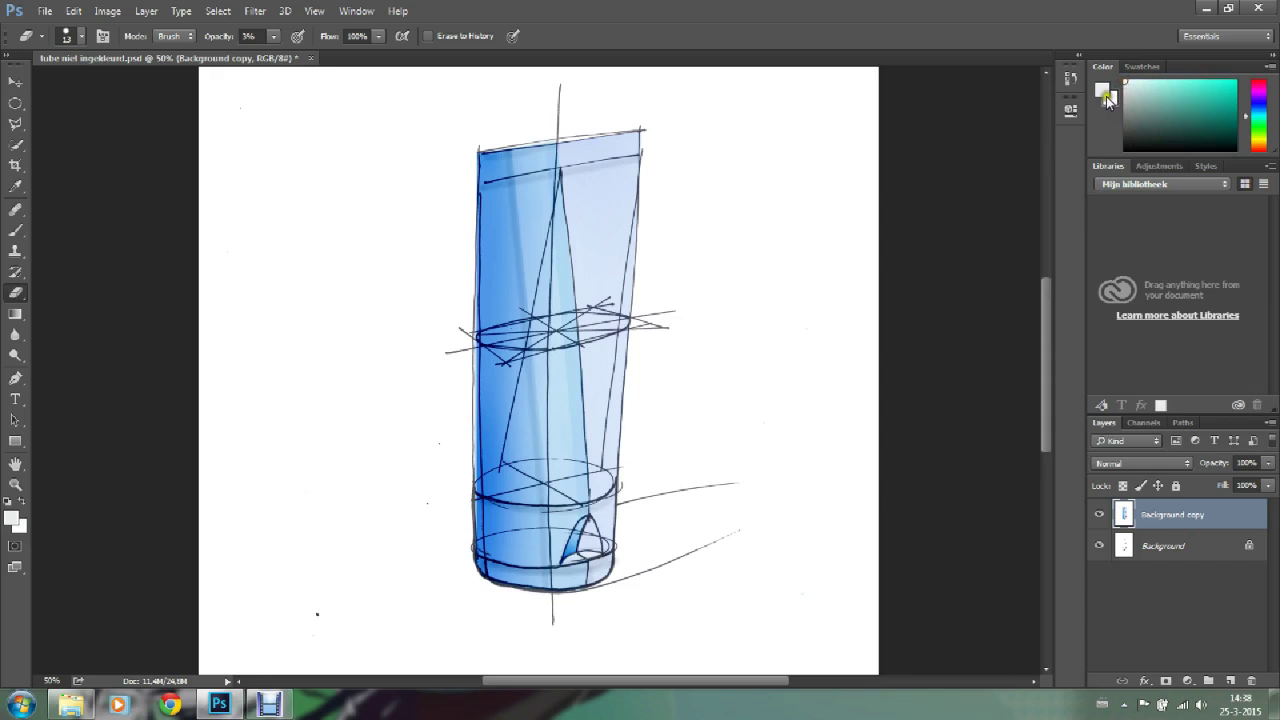
pyautogui.click(1103, 91)
pyautogui.click(1123, 81)
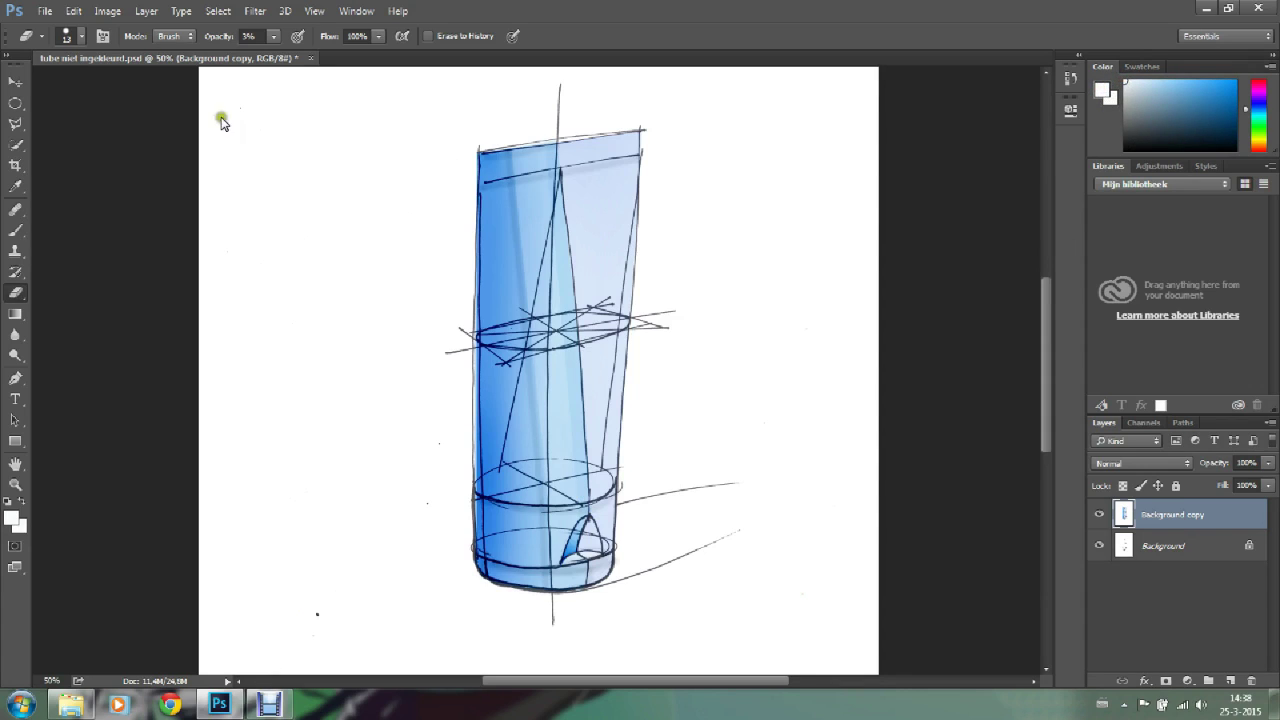
# Step: Give the eraser 10% opacity and 0% hardness, then softly erase two spots on the lower ellipse
pyautogui.click(274, 36)
pyautogui.moveTo(268, 56); pyautogui.dragTo(278, 57)
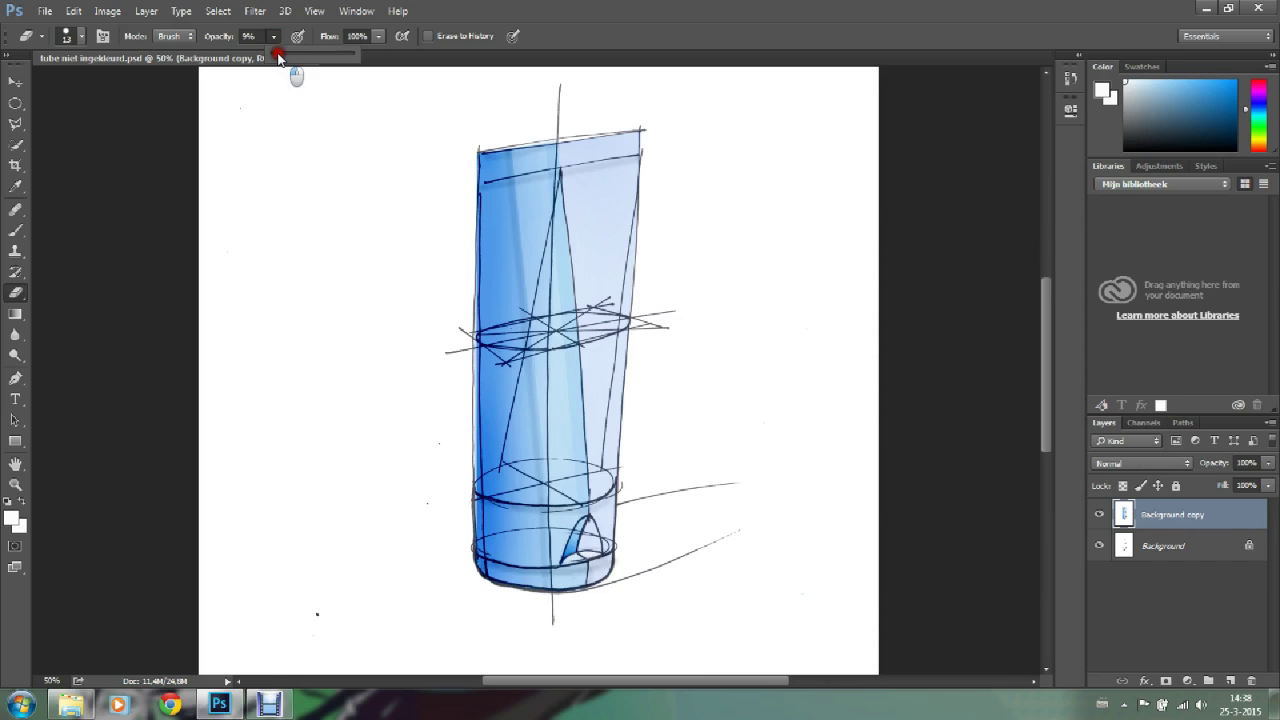
pyautogui.moveTo(278, 57); pyautogui.dragTo(286, 63)
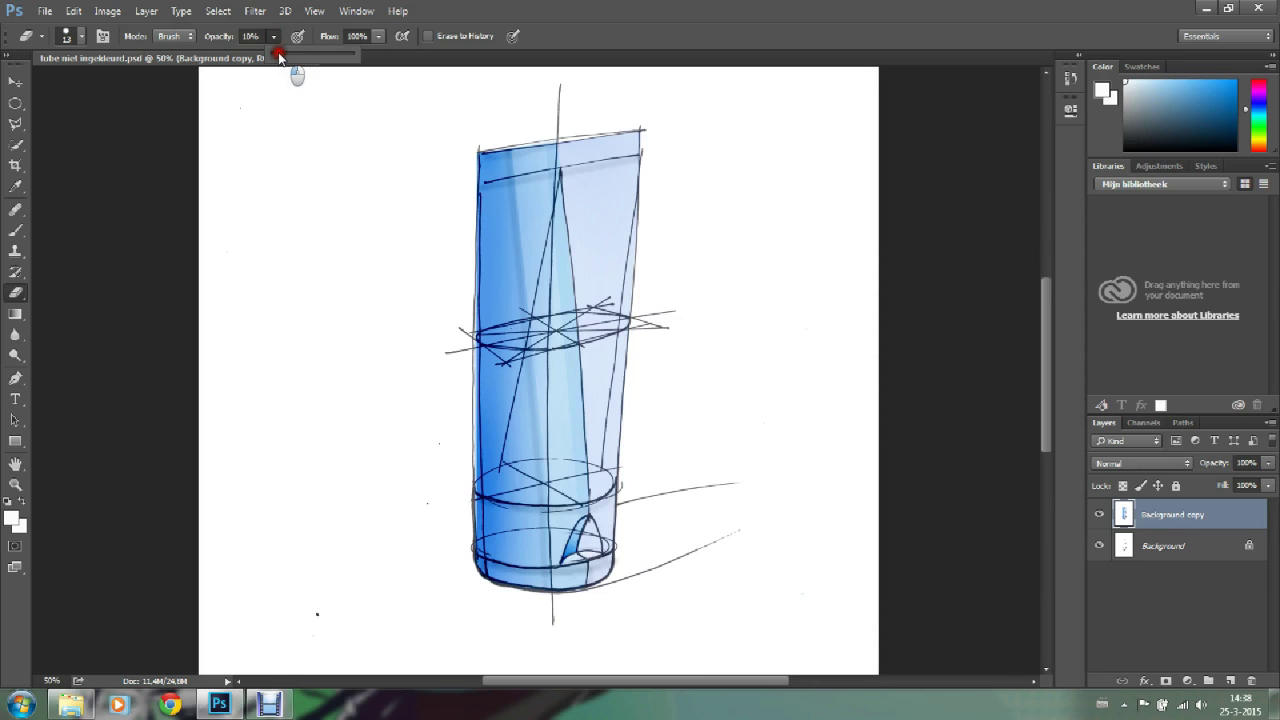
pyautogui.click(82, 40)
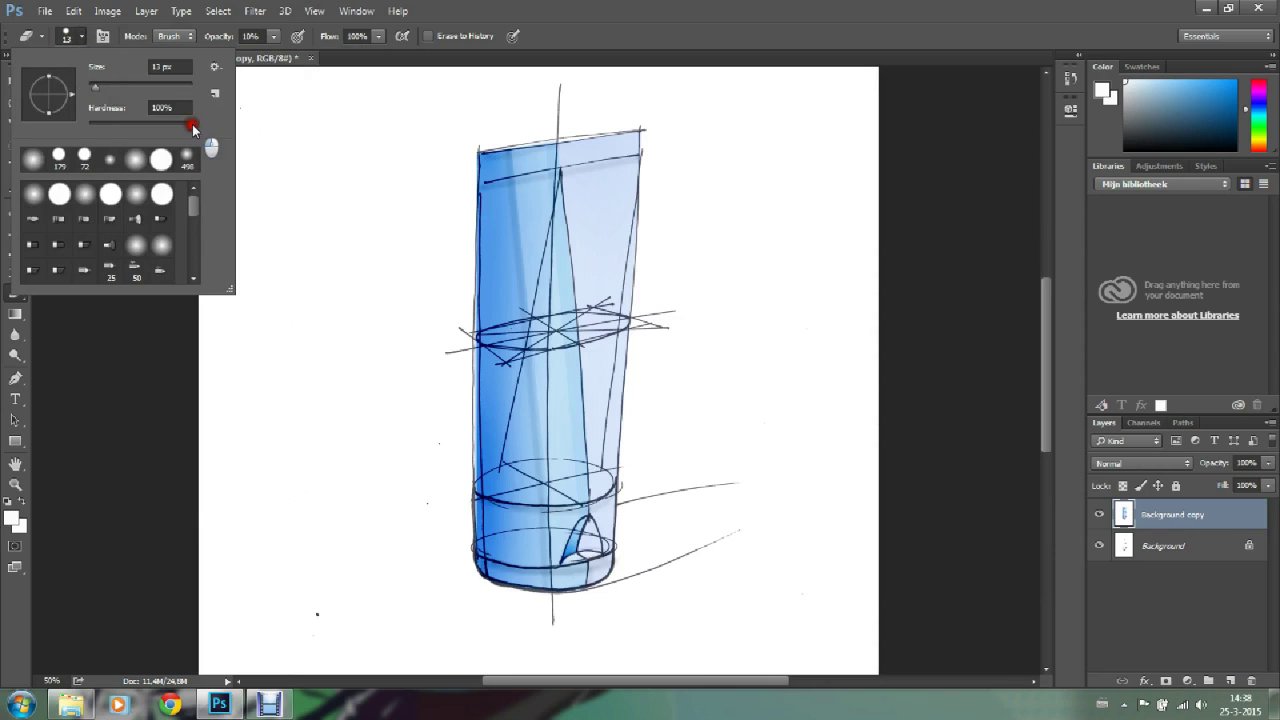
pyautogui.moveTo(192, 124); pyautogui.dragTo(96, 126)
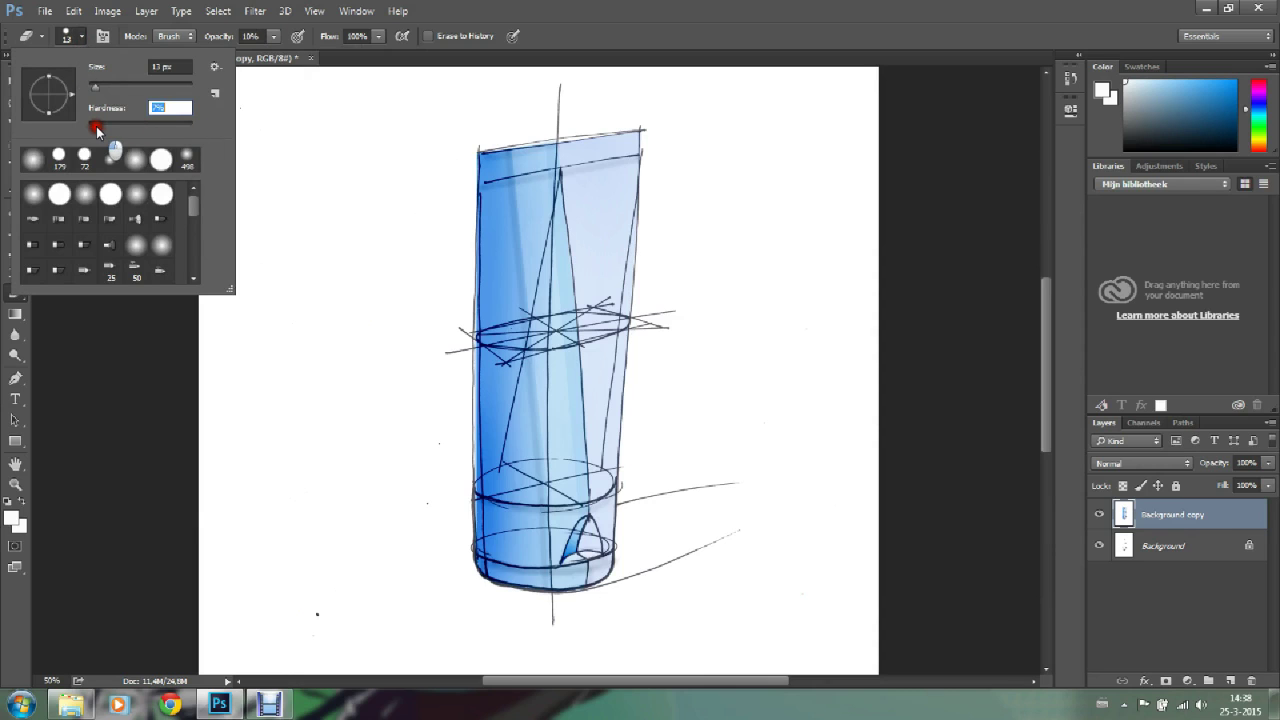
pyautogui.click(81, 40)
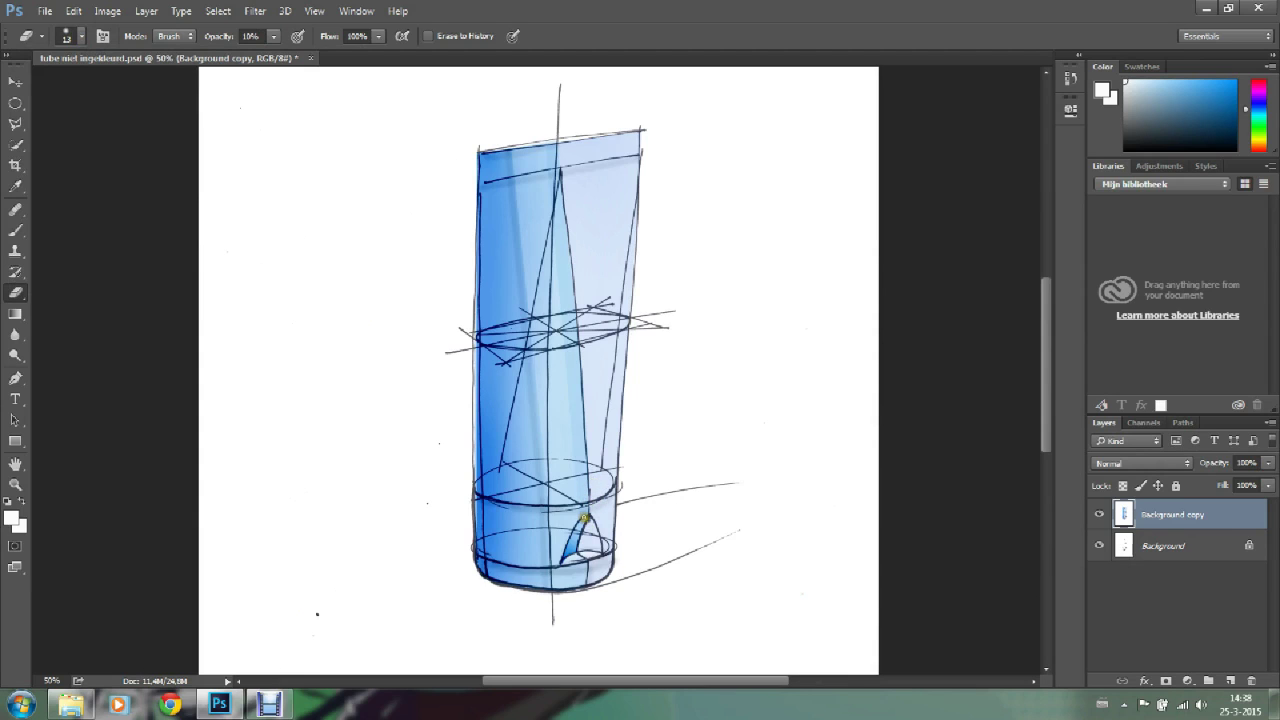
pyautogui.click(586, 501)
pyautogui.click(588, 502)
# Step: Switch to the Brush and change its blend mode from Linear Burn to Normal
pyautogui.click(15, 292)
pyautogui.click(16, 231)
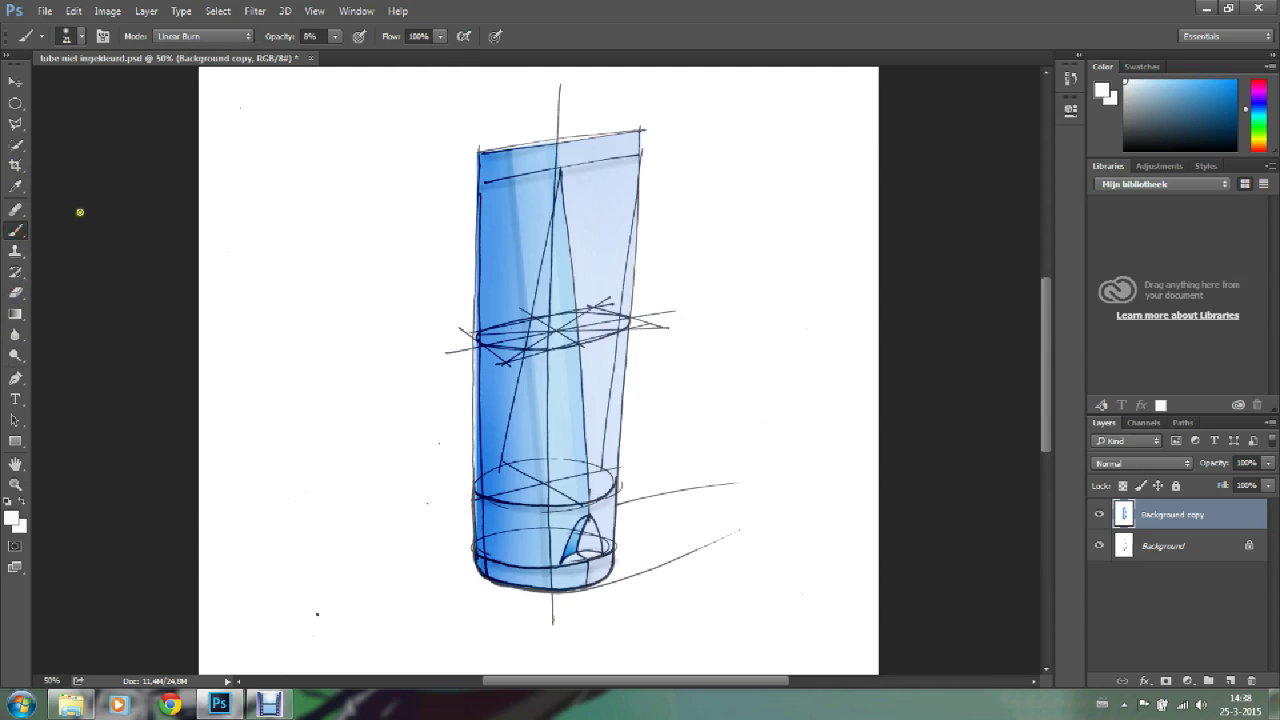
pyautogui.click(12, 233)
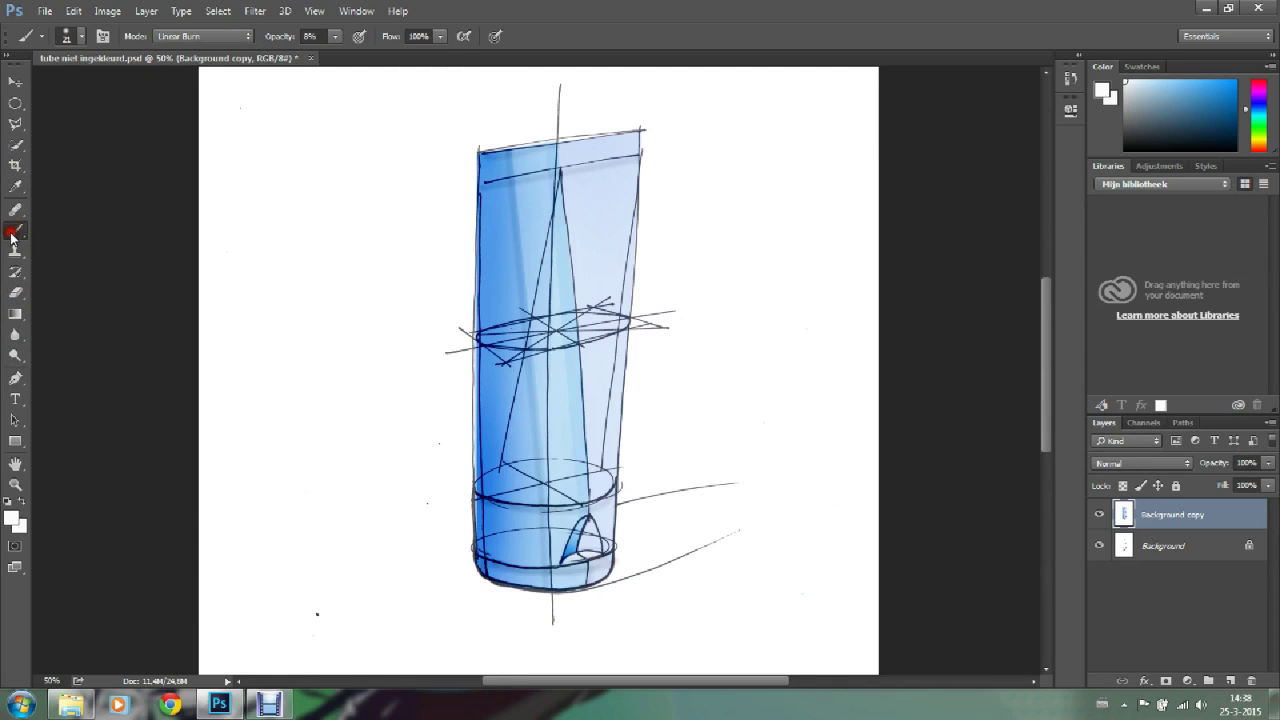
pyautogui.click(246, 37)
pyautogui.click(212, 48)
# Step: Dab faint white highlights near the lower ring at 8% opacity
pyautogui.click(589, 502)
pyautogui.click(588, 503)
pyautogui.click(588, 501)
pyautogui.click(588, 504)
pyautogui.click(335, 36)
# Step: Raise brush opacity to 19% and build a white highlight on the lower ring
pyautogui.moveTo(335, 58); pyautogui.dragTo(345, 58)
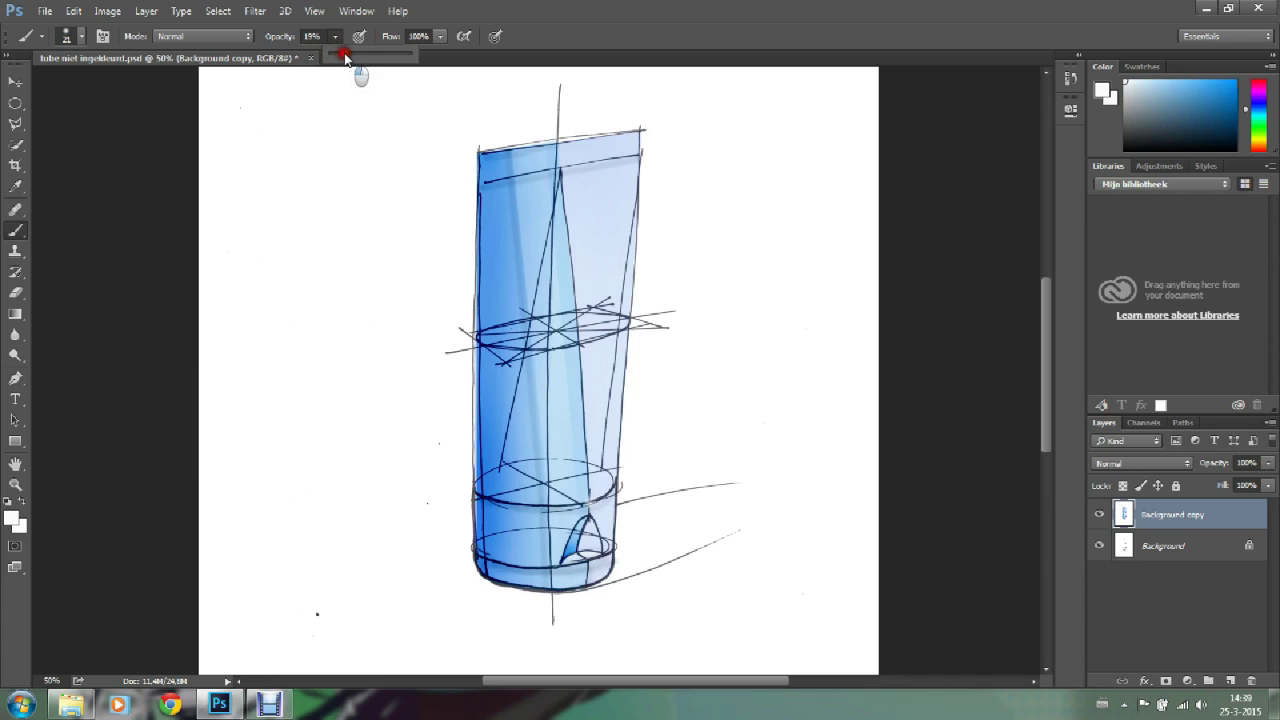
pyautogui.click(590, 501)
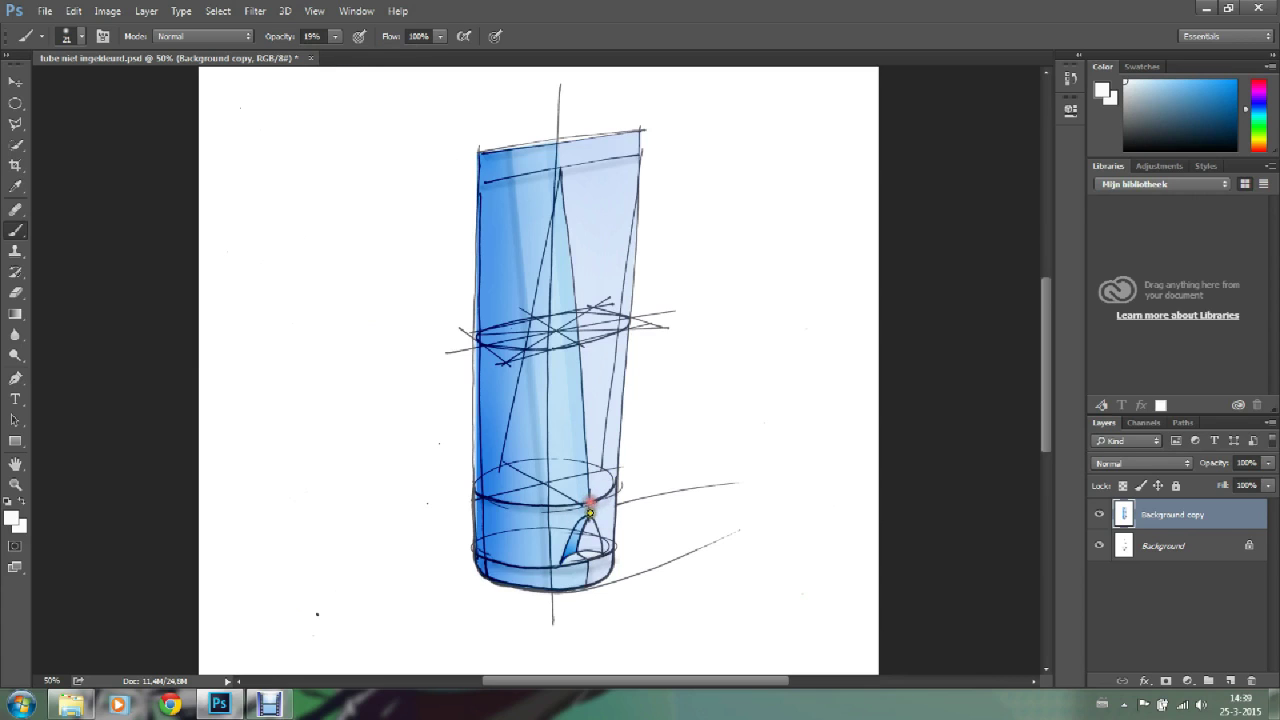
pyautogui.click(591, 501)
pyautogui.click(566, 570)
pyautogui.click(588, 515)
pyautogui.moveTo(588, 515); pyautogui.dragTo(592, 514)
# Step: Add white touches on the bottom edge and top-right corner, then lower opacity to about 7%
pyautogui.click(518, 576)
pyautogui.moveTo(633, 133)
pyautogui.mouseDown()
pyautogui.moveTo(642, 142)
pyautogui.moveTo(645, 129)
pyautogui.mouseUp()
pyautogui.click(588, 561)
pyautogui.moveTo(588, 561); pyautogui.dragTo(595, 558)
pyautogui.click(335, 36)
pyautogui.moveTo(339, 56); pyautogui.dragTo(326, 56)
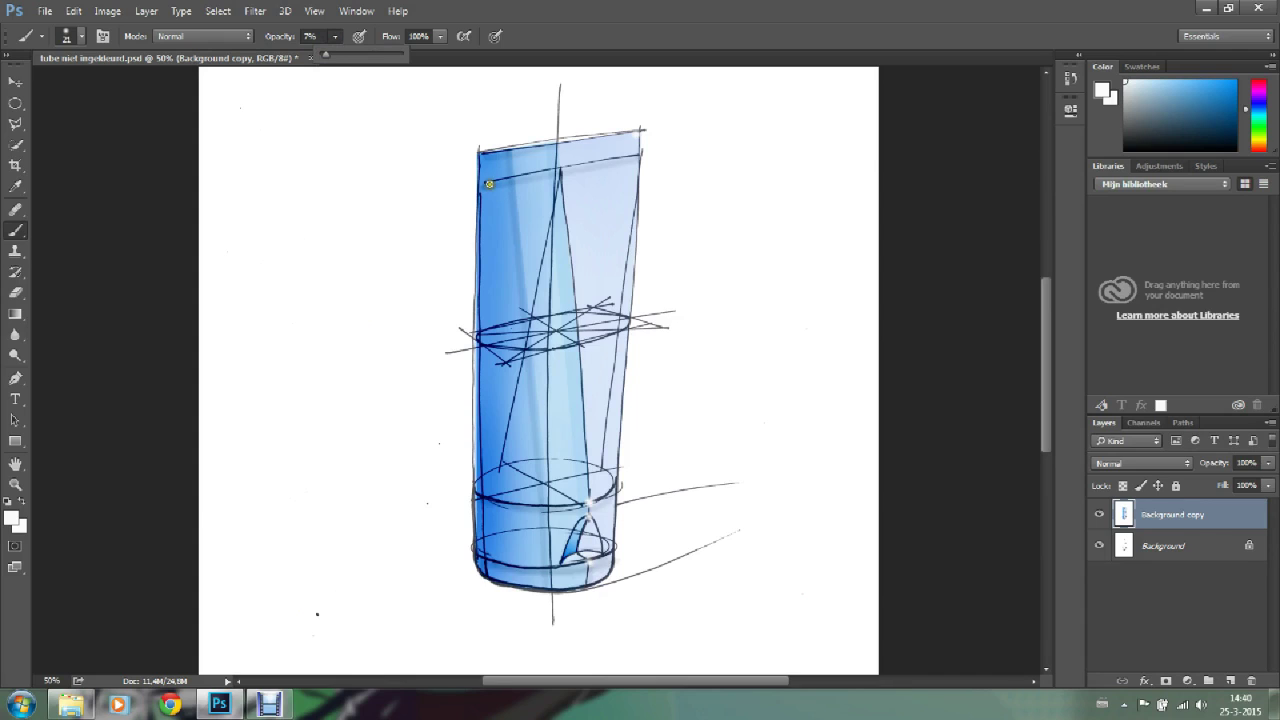
# Step: Brush faint white along the tube's top band and top edge at 8% opacity
pyautogui.click(325, 56)
pyautogui.click(489, 177)
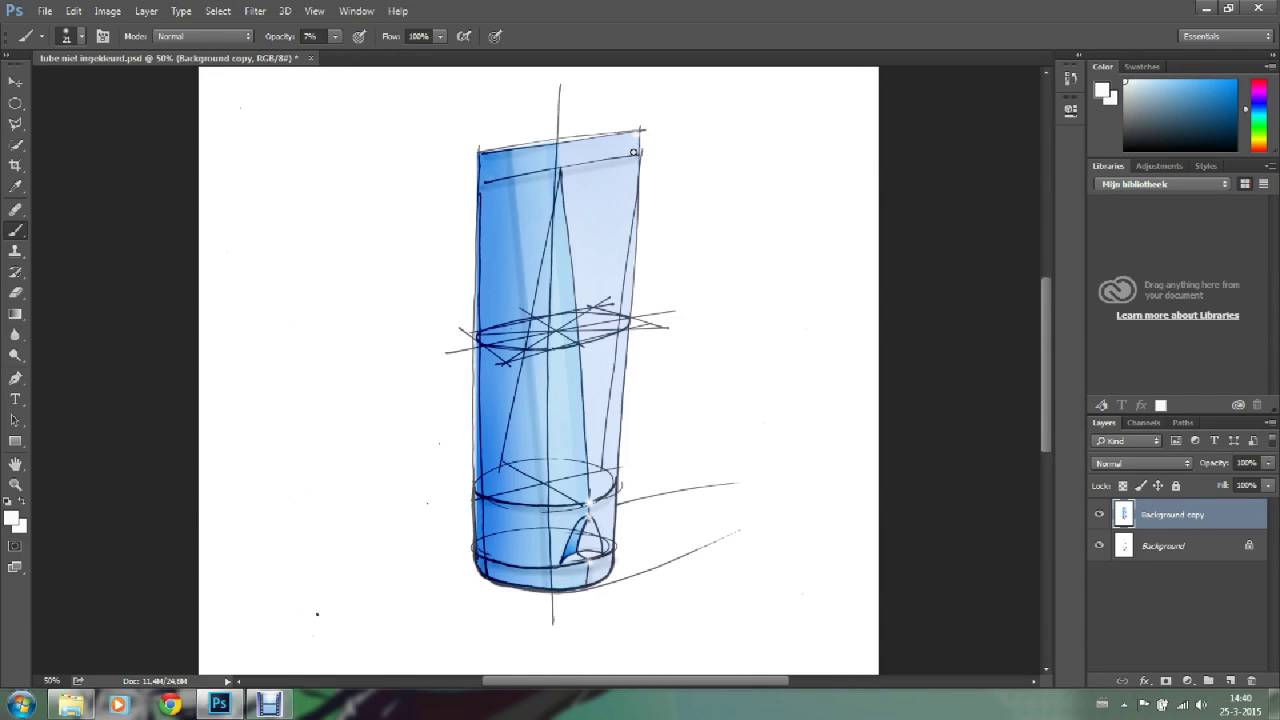
pyautogui.moveTo(633, 152); pyautogui.dragTo(612, 152)
pyautogui.moveTo(634, 152); pyautogui.dragTo(495, 168)
pyautogui.moveTo(622, 151)
pyautogui.mouseDown()
pyautogui.moveTo(543, 166)
pyautogui.moveTo(585, 157)
pyautogui.mouseUp()
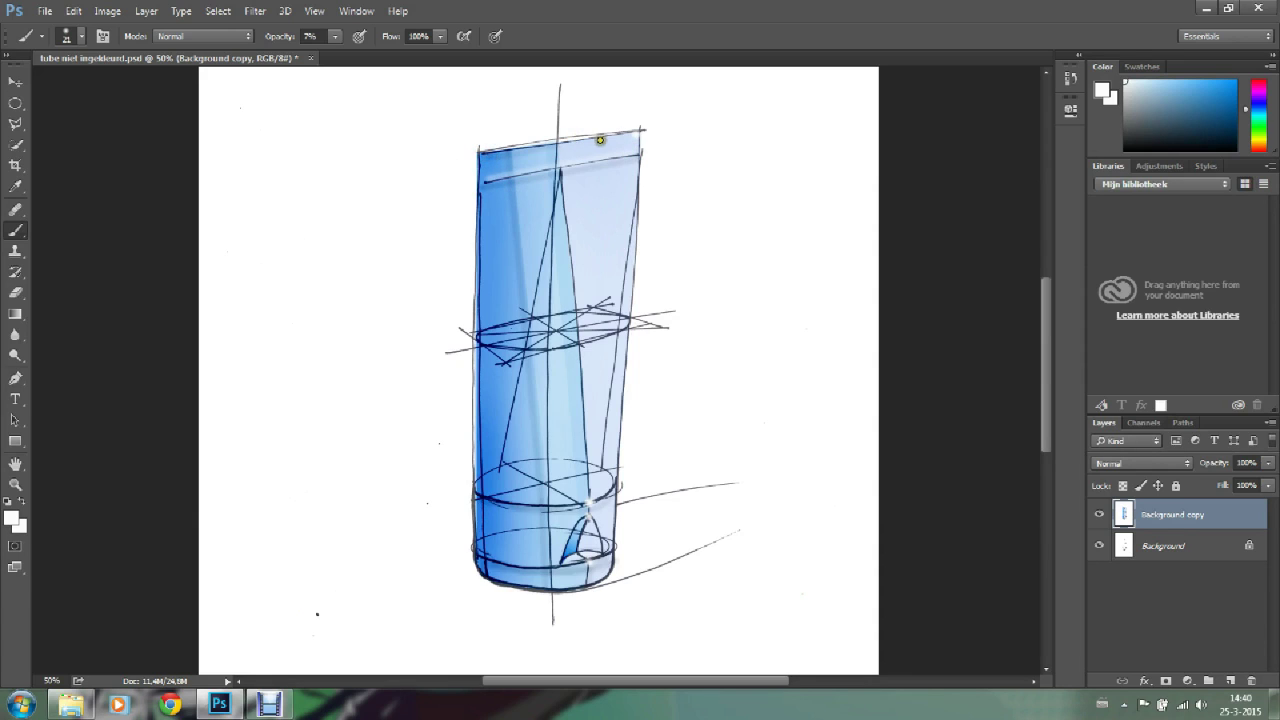
pyautogui.moveTo(626, 133)
pyautogui.mouseDown()
pyautogui.moveTo(482, 150)
pyautogui.moveTo(614, 129)
pyautogui.moveTo(504, 161)
pyautogui.moveTo(625, 135)
pyautogui.mouseUp()
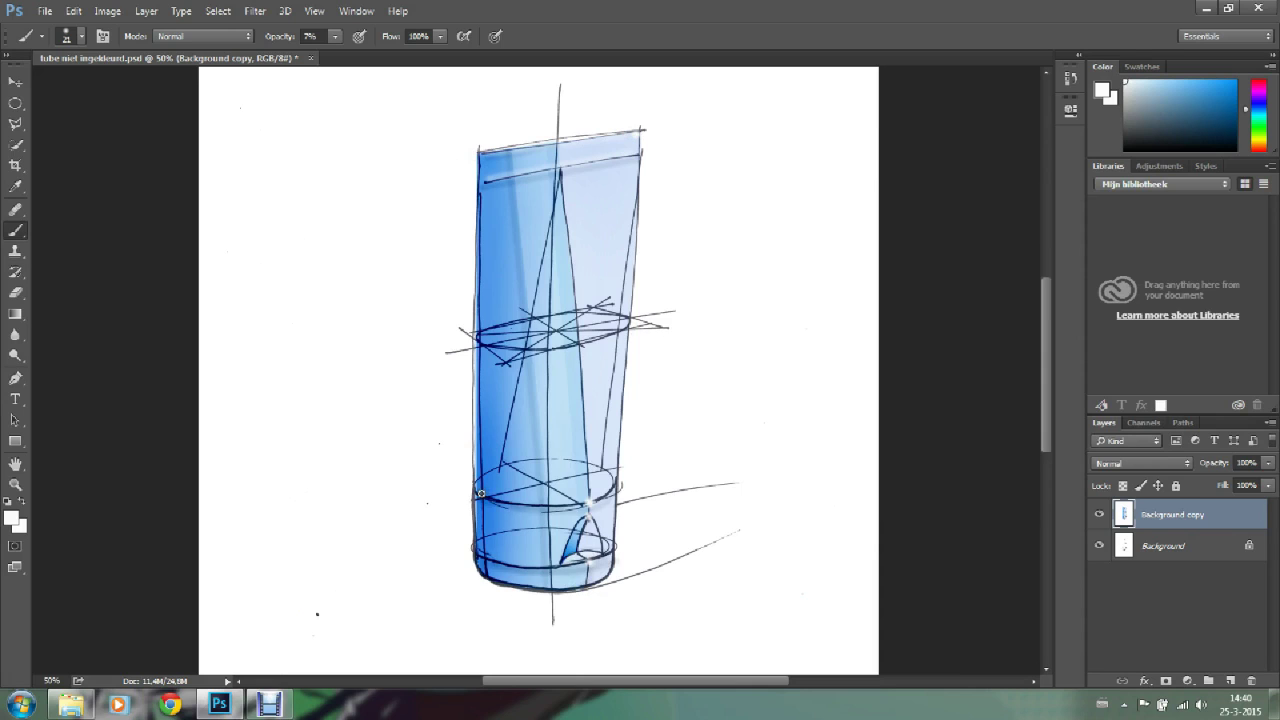
# Step: Paint white highlights on the tube's bottom-left rim, raising brush opacity to 14%
pyautogui.click(483, 557)
pyautogui.moveTo(484, 566); pyautogui.dragTo(491, 590)
pyautogui.moveTo(489, 588); pyautogui.dragTo(490, 566)
pyautogui.click(484, 560)
pyautogui.click(334, 37)
pyautogui.moveTo(334, 50); pyautogui.dragTo(341, 52)
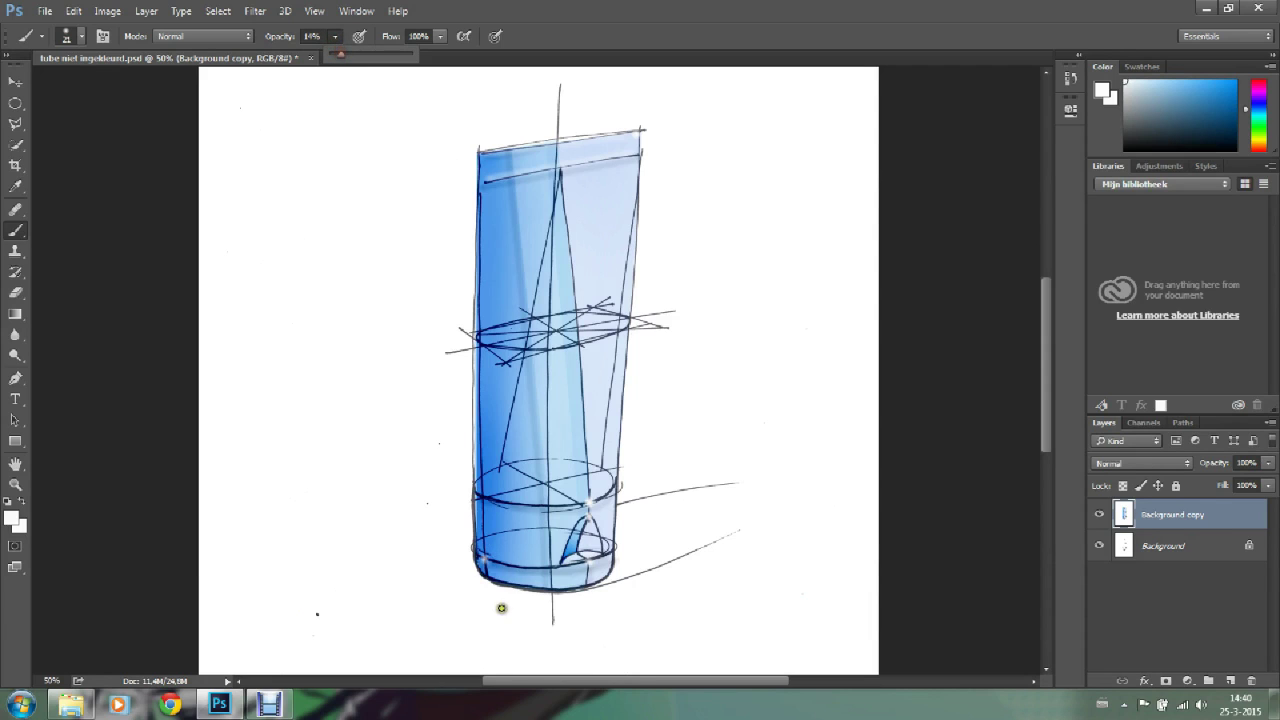
pyautogui.click(485, 560)
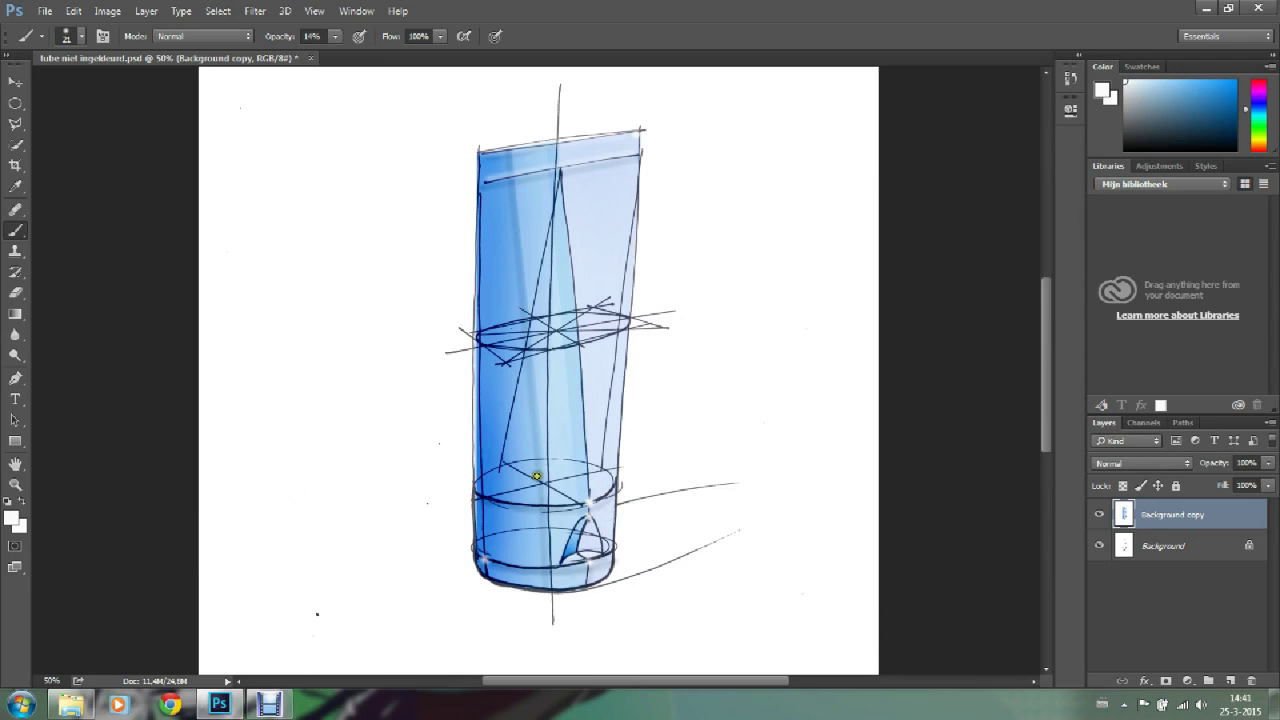
pyautogui.click(15, 484)
# Step: Zoom out to the whole page, then zoom in on the tube to 33.33%
pyautogui.keyDown('alt'); pyautogui.click(448, 395); pyautogui.keyUp('alt')
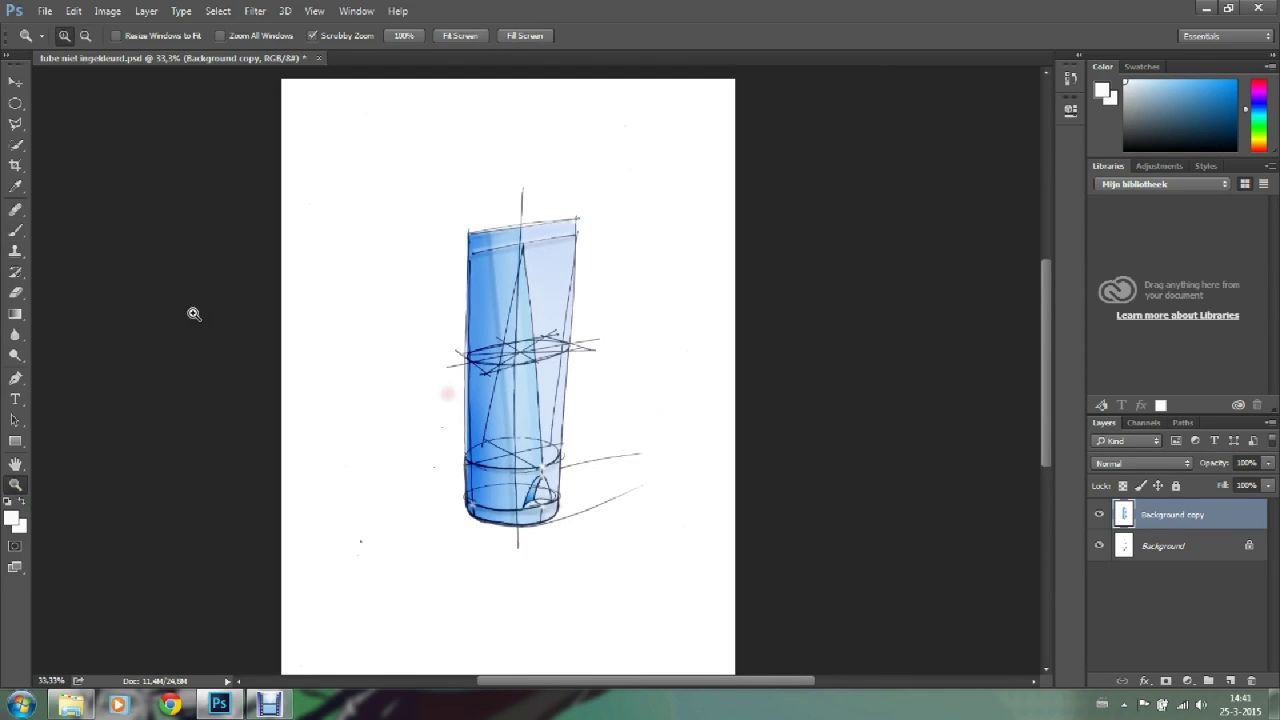
pyautogui.click(15, 81)
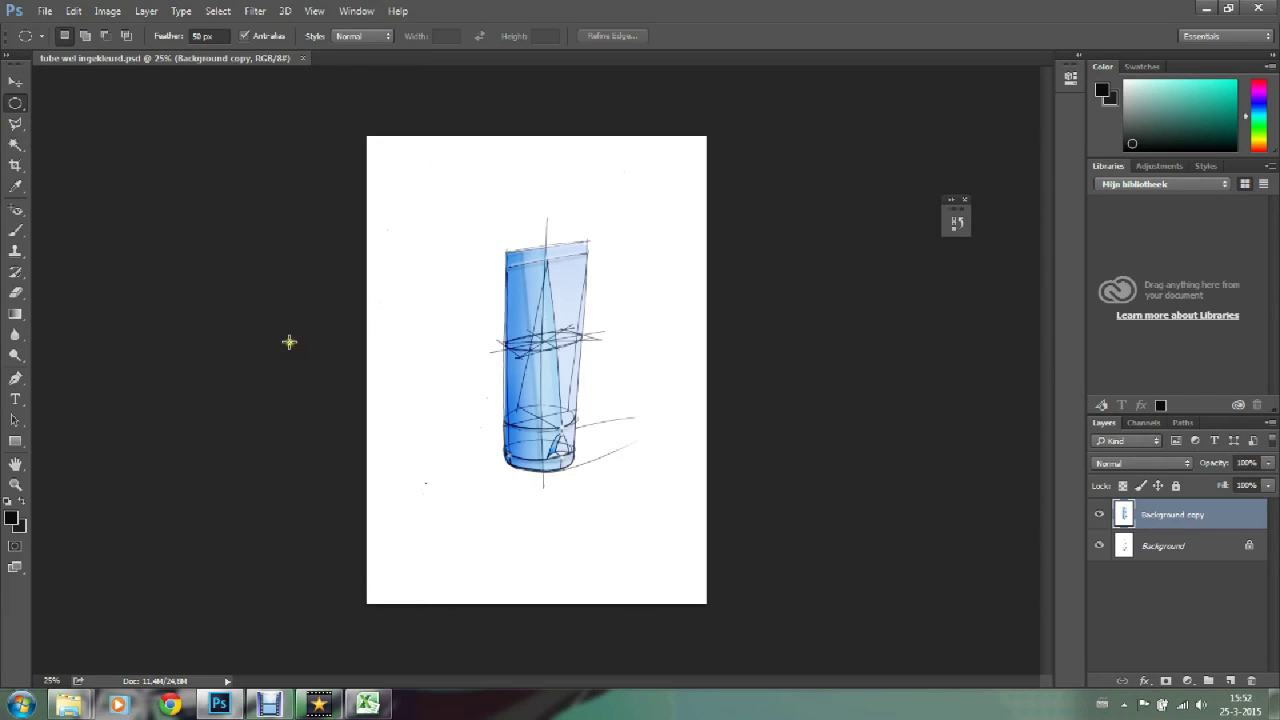
pyautogui.click(15, 484)
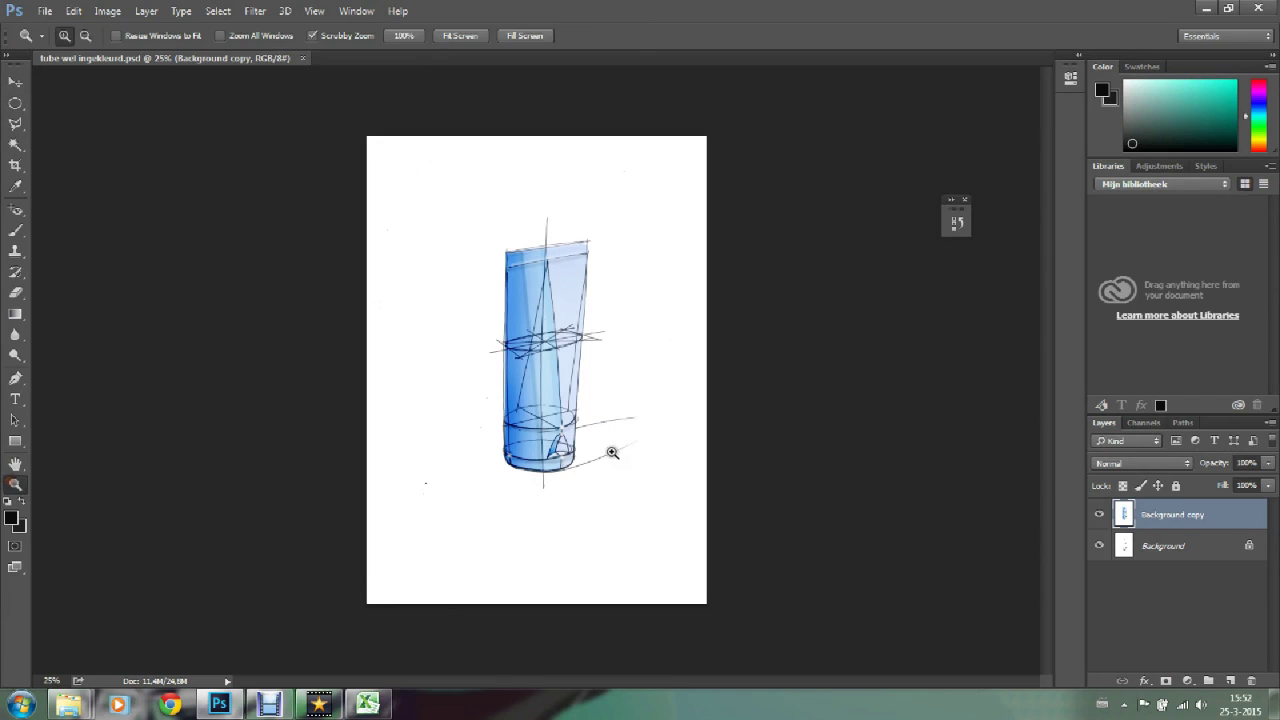
pyautogui.click(608, 450)
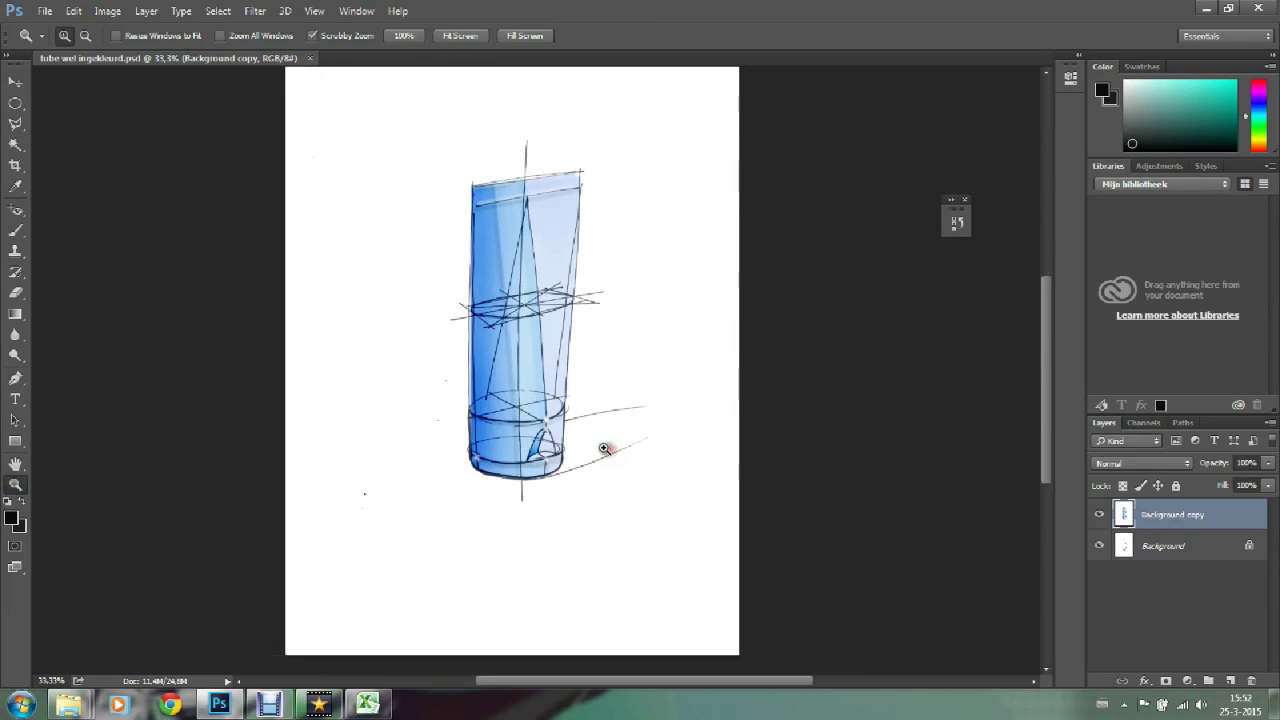
# Step: Outline the cast-shadow area right of the tube's base with a closed Polygonal Lasso selection
pyautogui.click(15, 124)
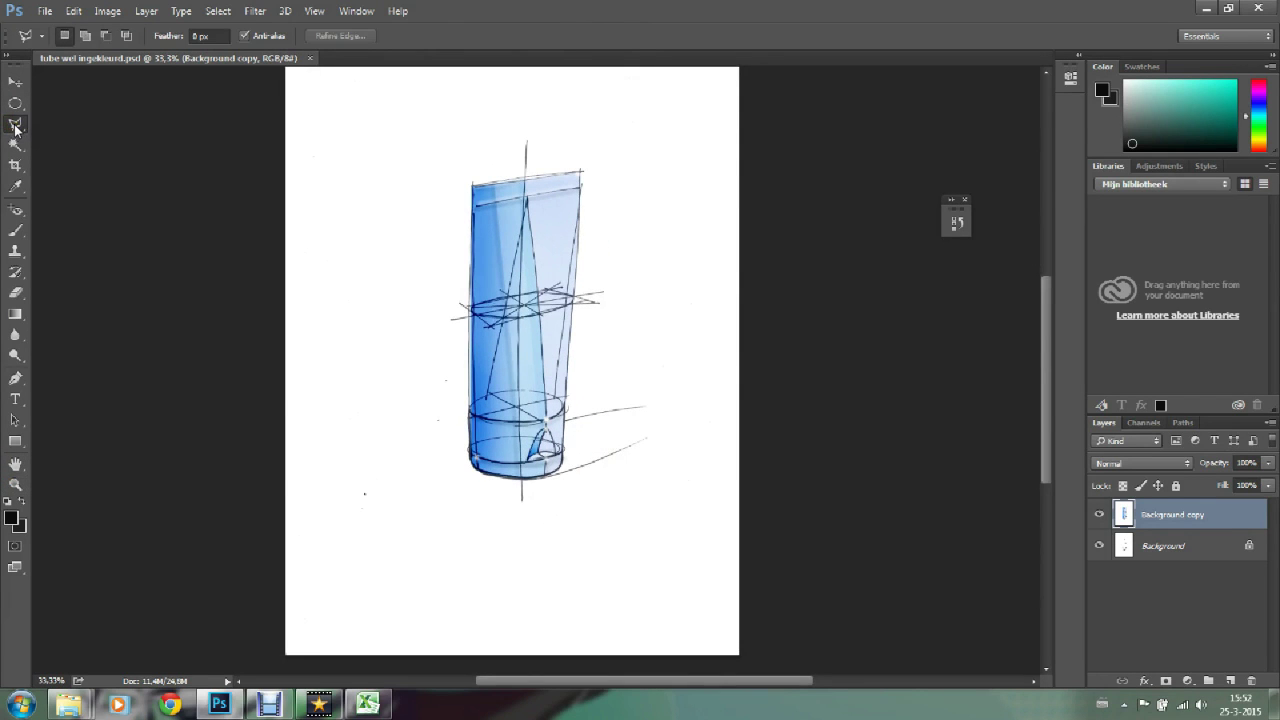
pyautogui.click(565, 425)
pyautogui.click(548, 470)
pyautogui.click(556, 476)
pyautogui.click(589, 451)
pyautogui.click(648, 440)
pyautogui.click(642, 407)
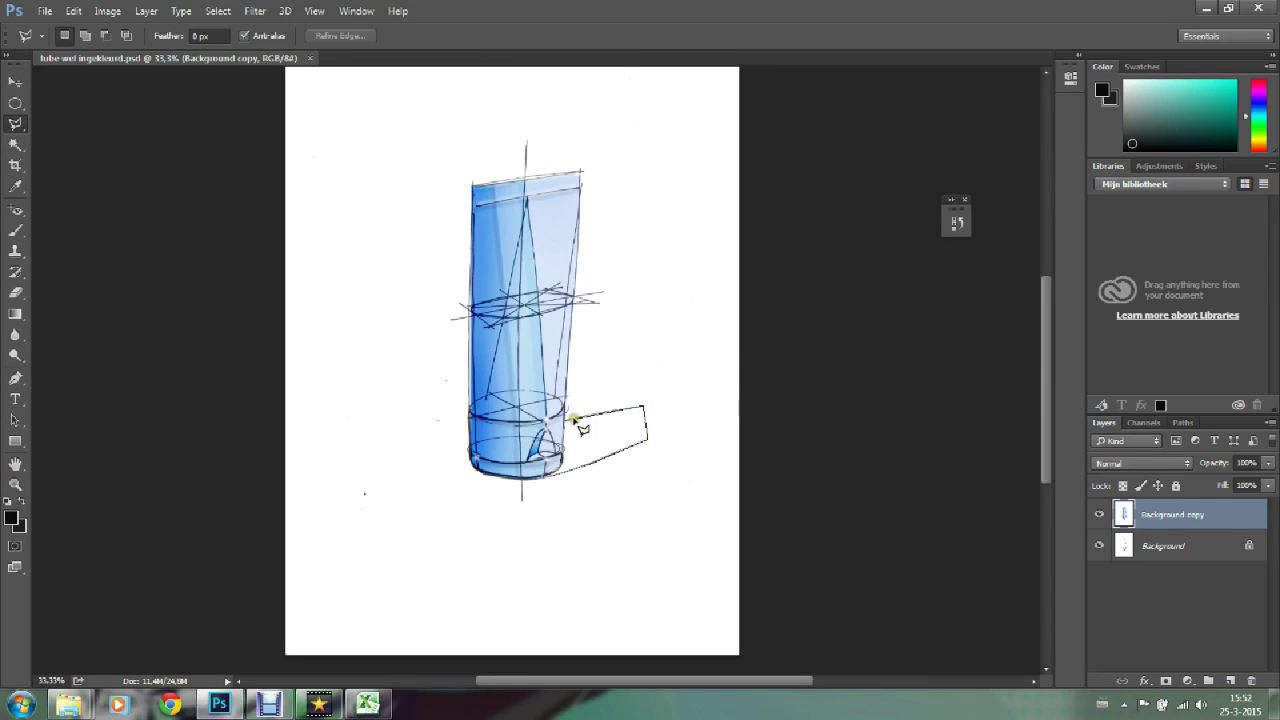
pyautogui.click(586, 413)
pyautogui.click(565, 422)
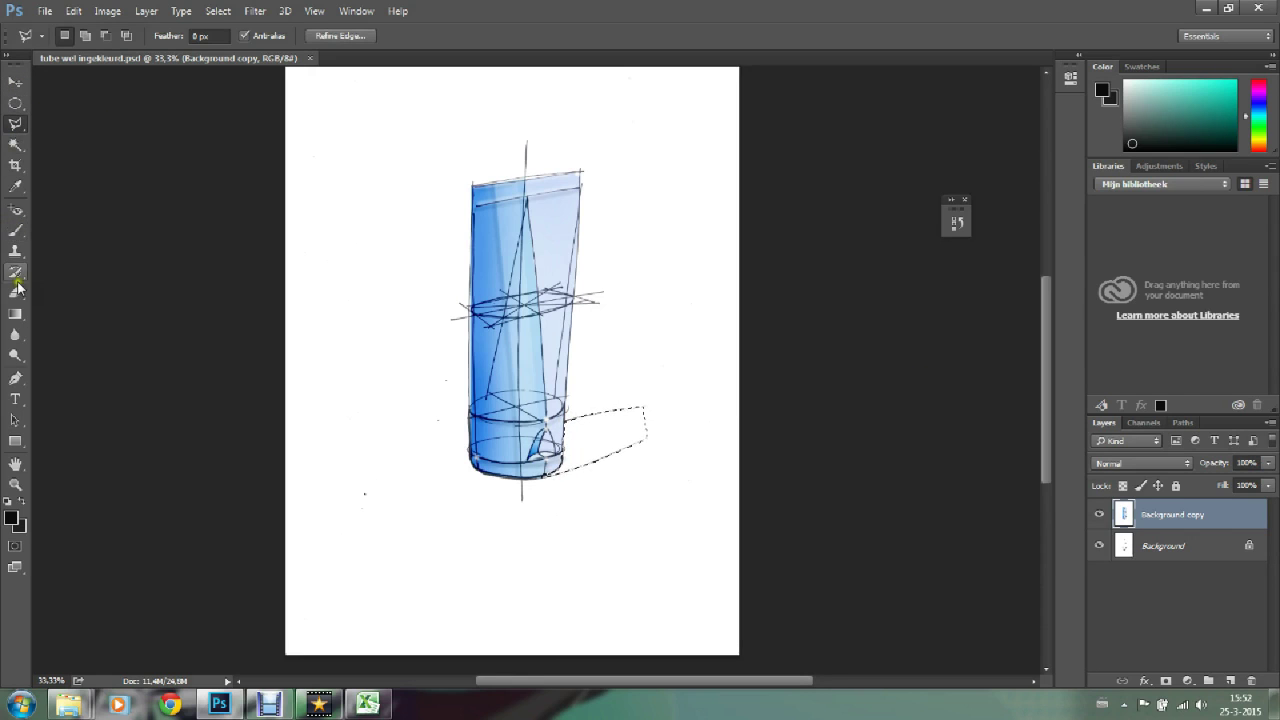
pyautogui.click(15, 231)
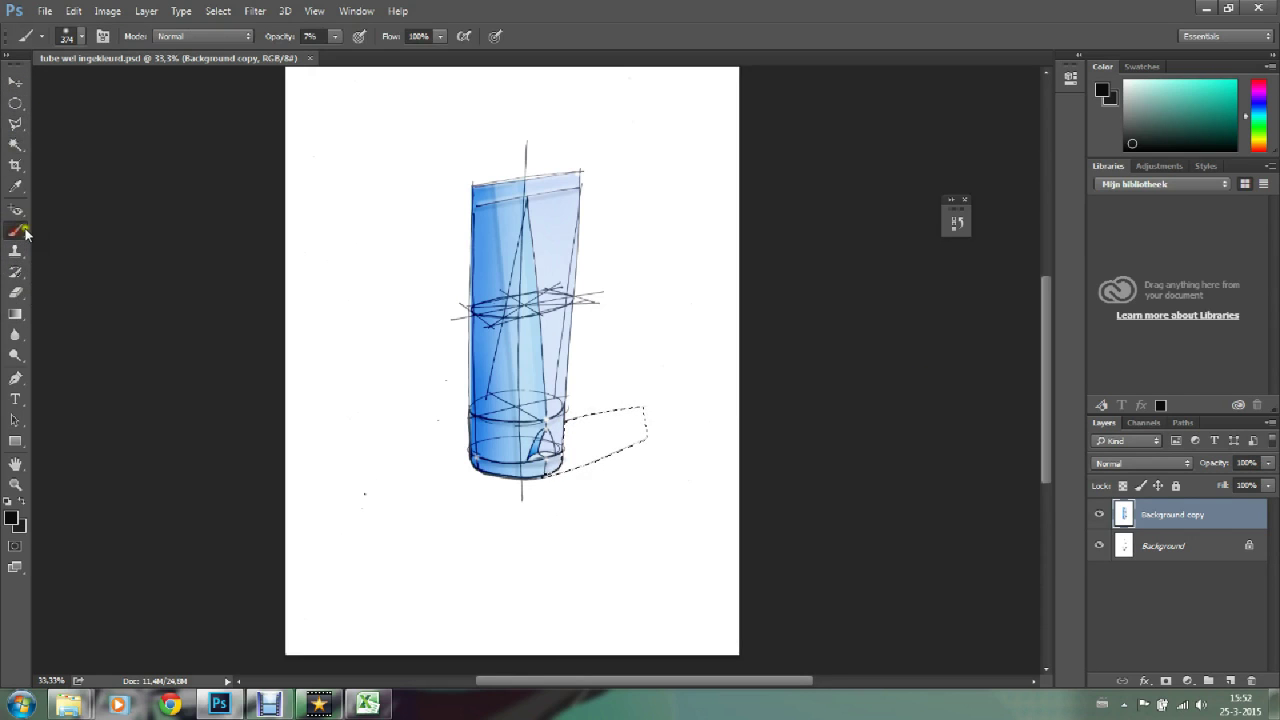
# Step: Set the brush to 421 px size and 7% opacity
pyautogui.click(81, 40)
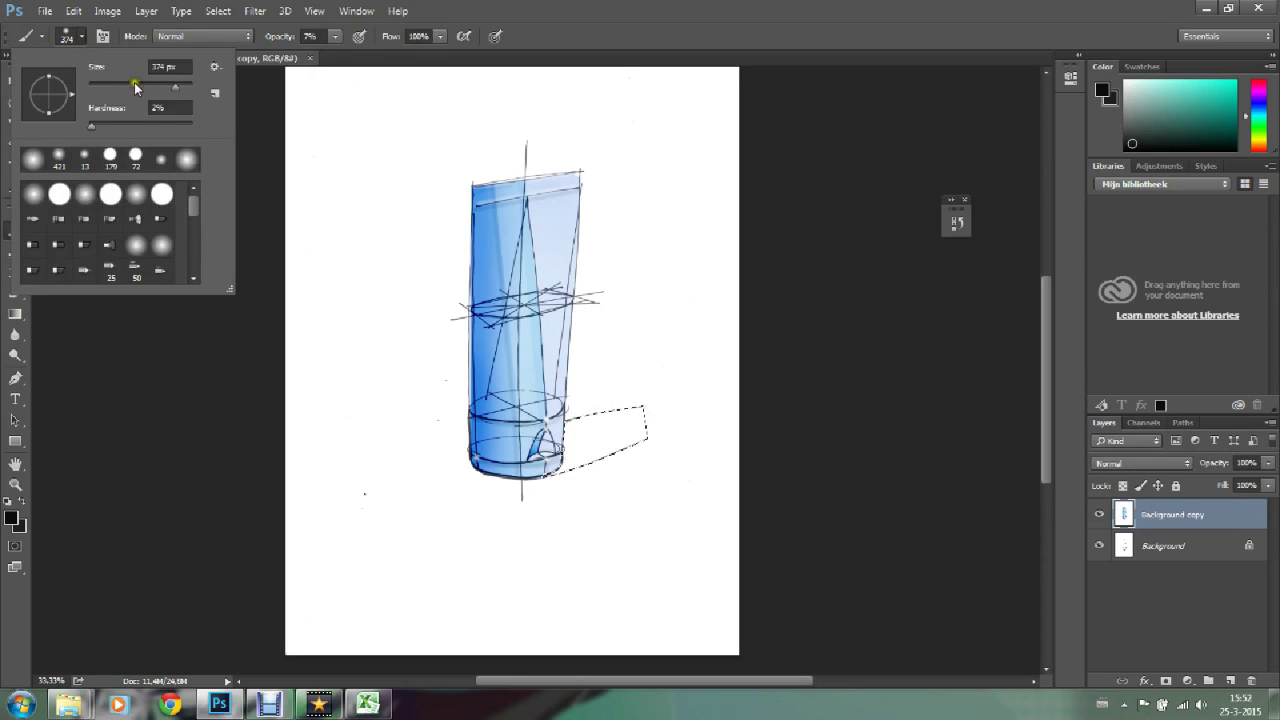
pyautogui.moveTo(179, 96); pyautogui.dragTo(184, 95)
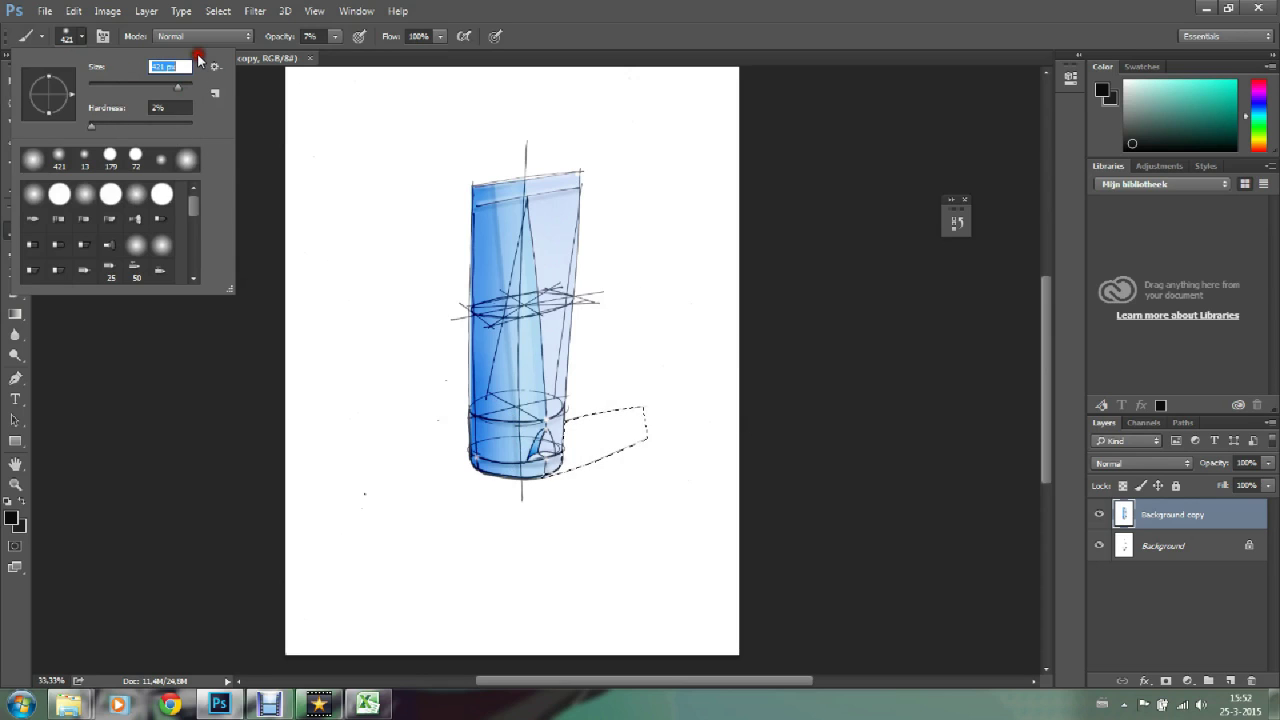
pyautogui.click(337, 42)
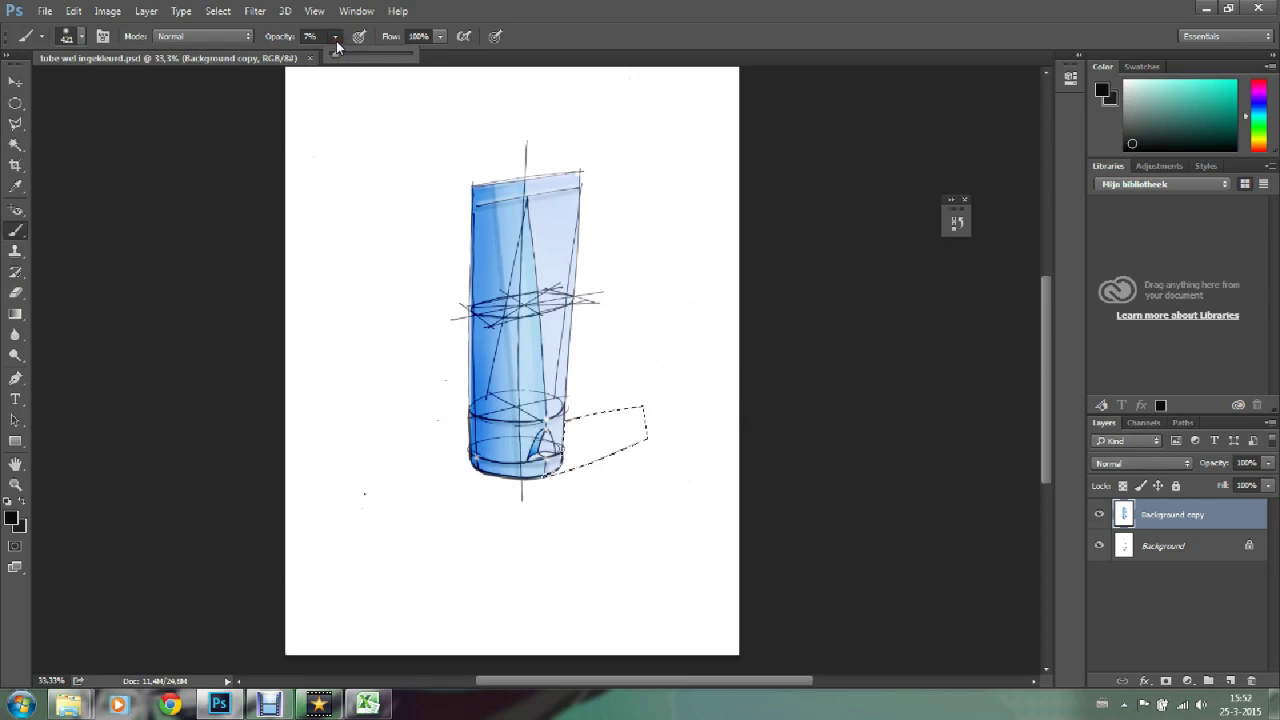
pyautogui.click(337, 45)
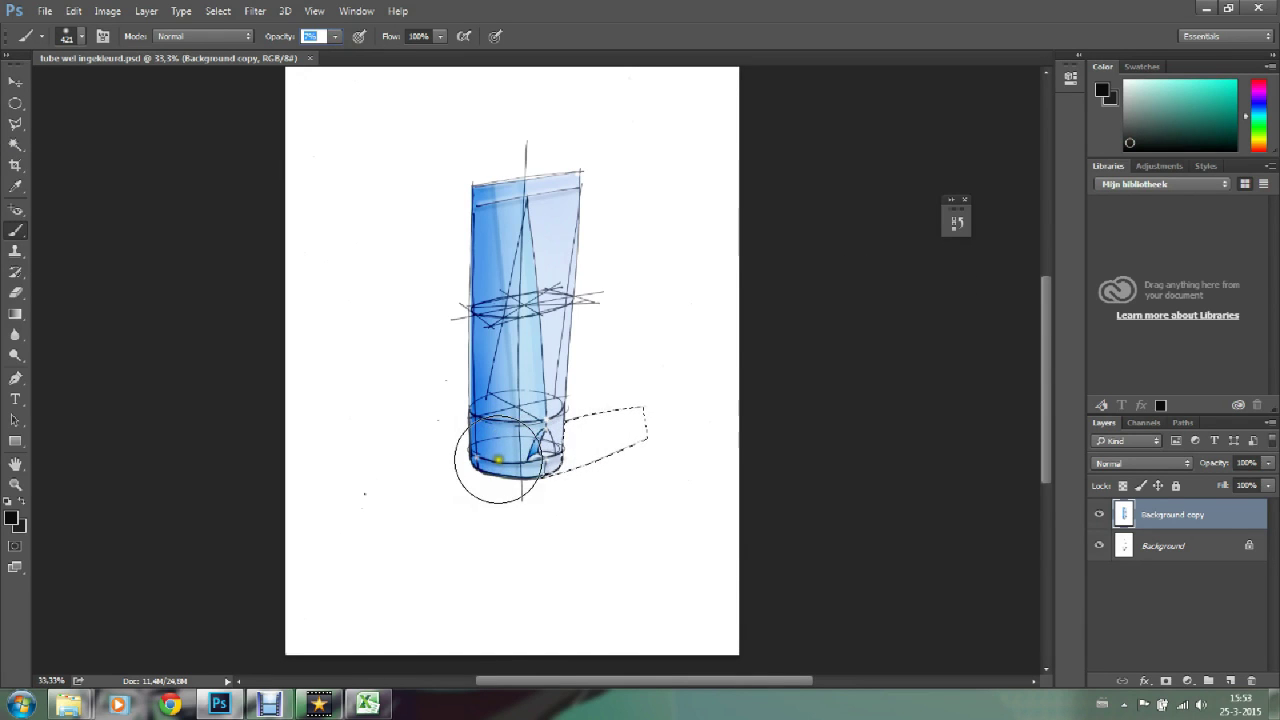
# Step: Paint grey shadow inside the selection, darkest where it meets the tube's base
pyautogui.moveTo(560, 440); pyautogui.dragTo(723, 465)
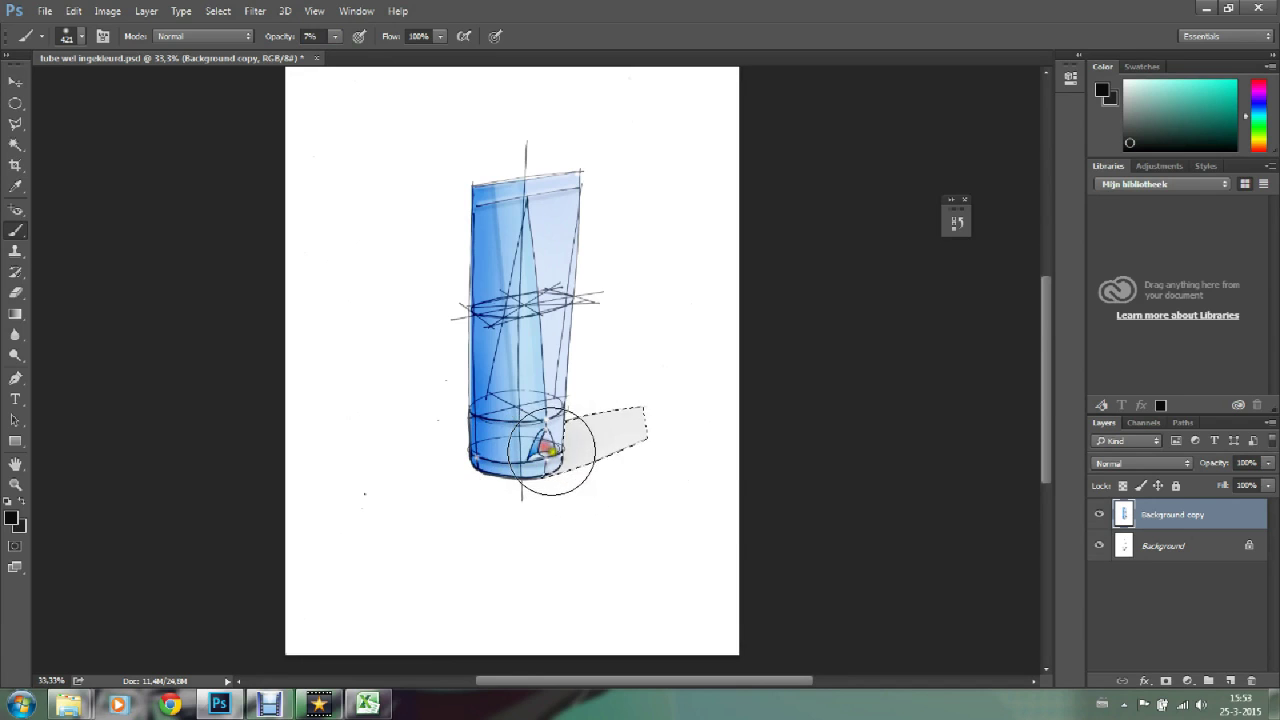
pyautogui.click(557, 442)
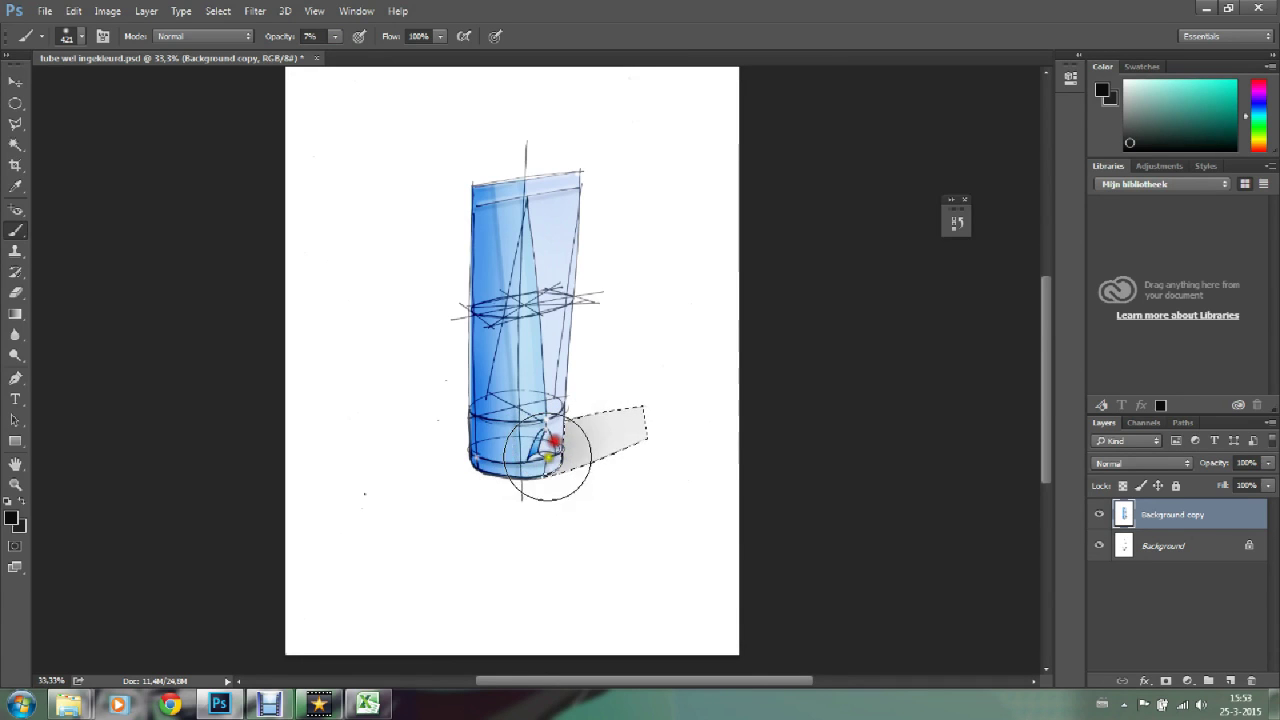
pyautogui.click(566, 441)
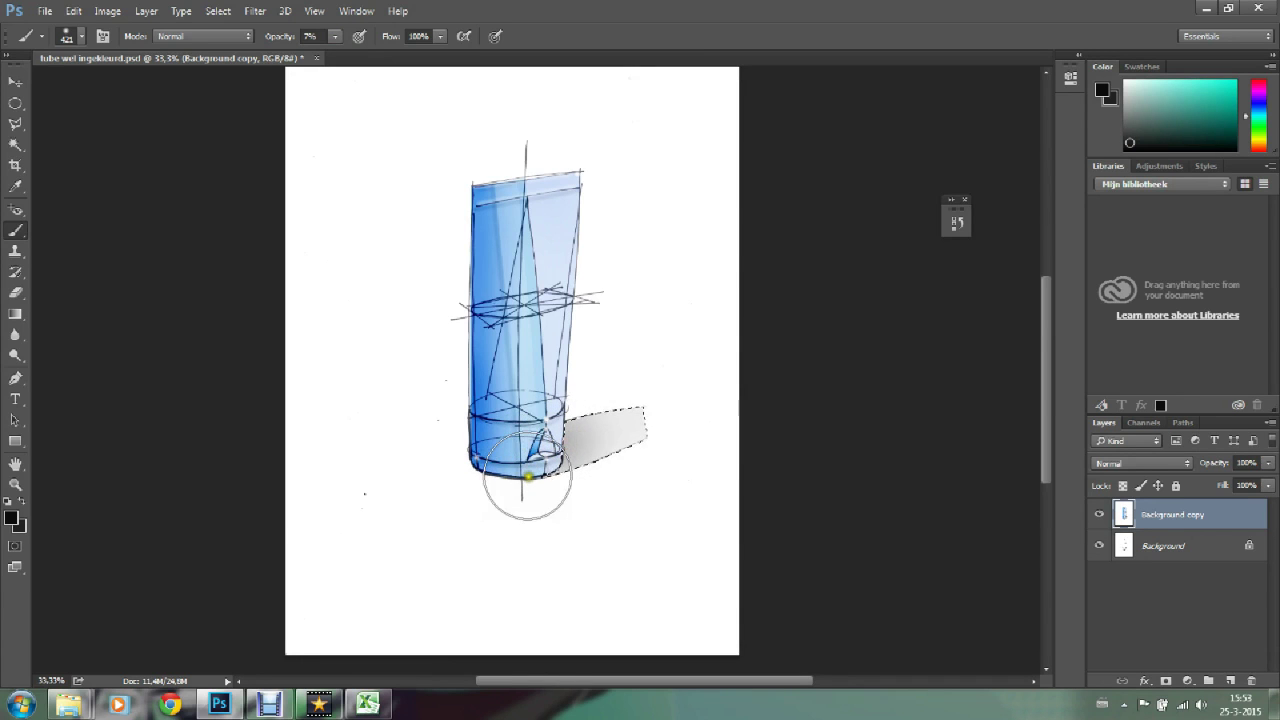
pyautogui.moveTo(534, 480)
pyautogui.mouseDown()
pyautogui.moveTo(542, 473)
pyautogui.moveTo(537, 486)
pyautogui.mouseUp()
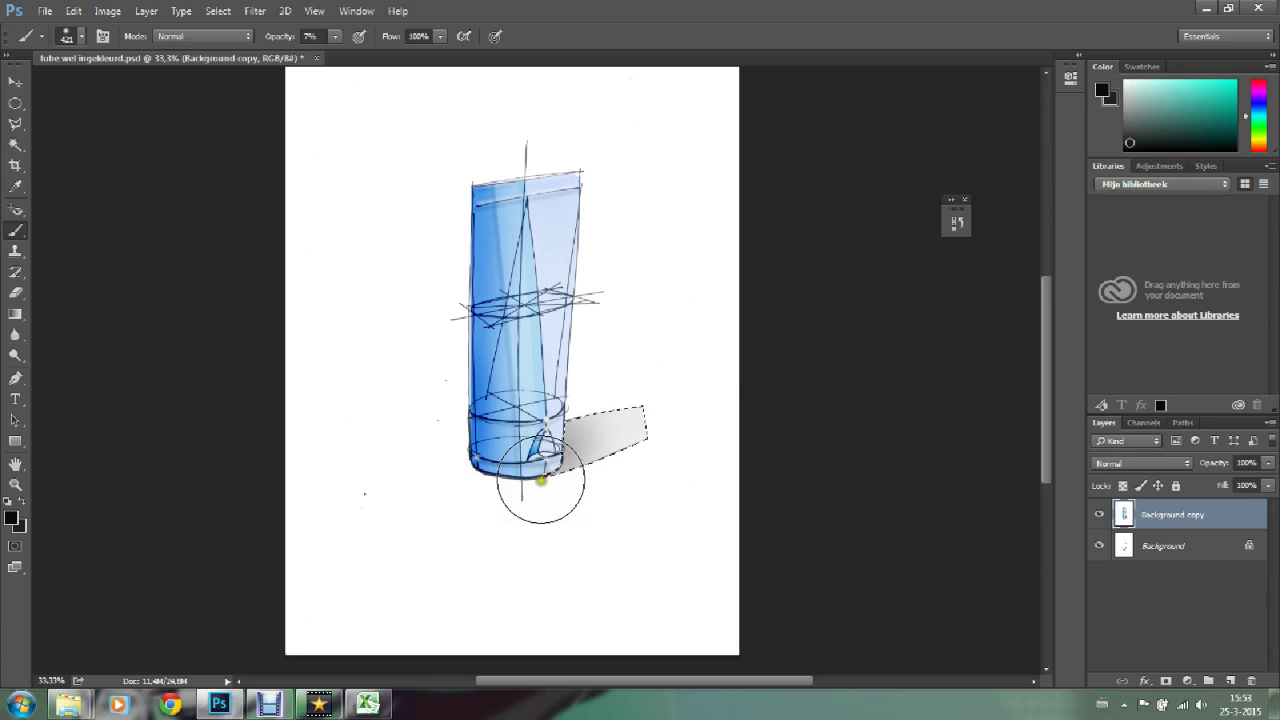
pyautogui.click(535, 483)
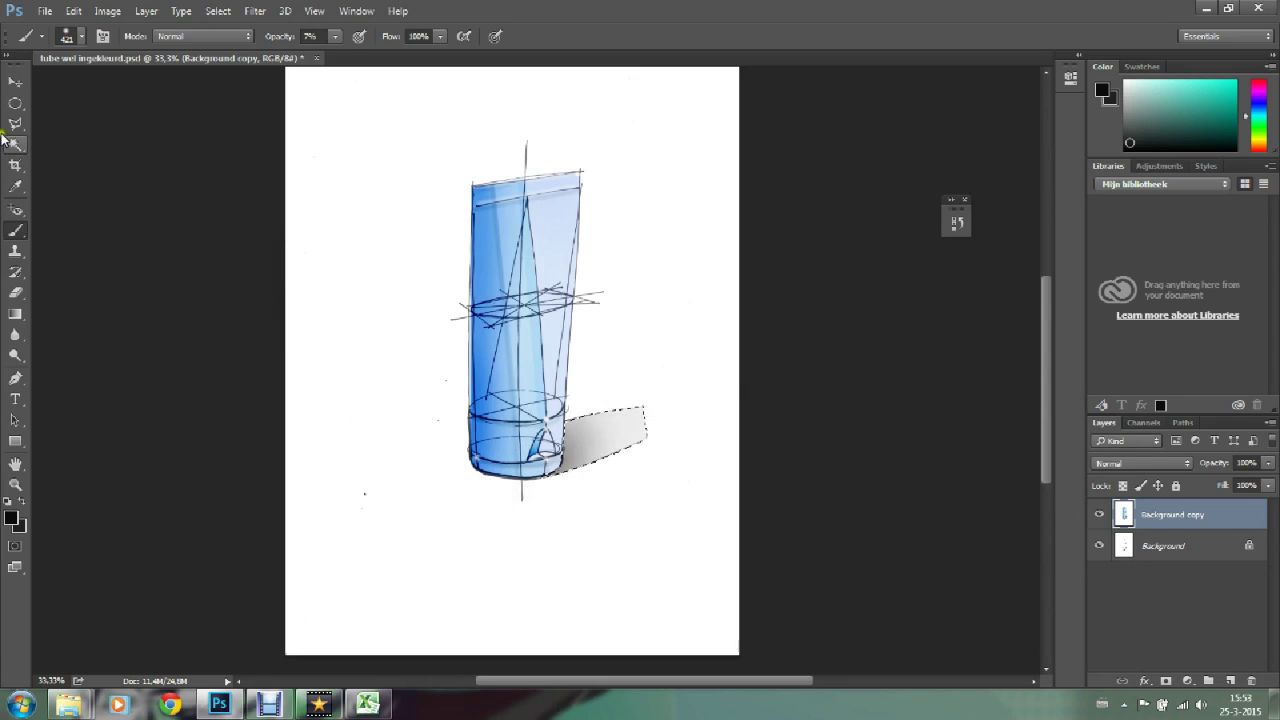
# Step: Clear the shadow selection and Magic Wand-select the white background around the tube
pyautogui.click(17, 104)
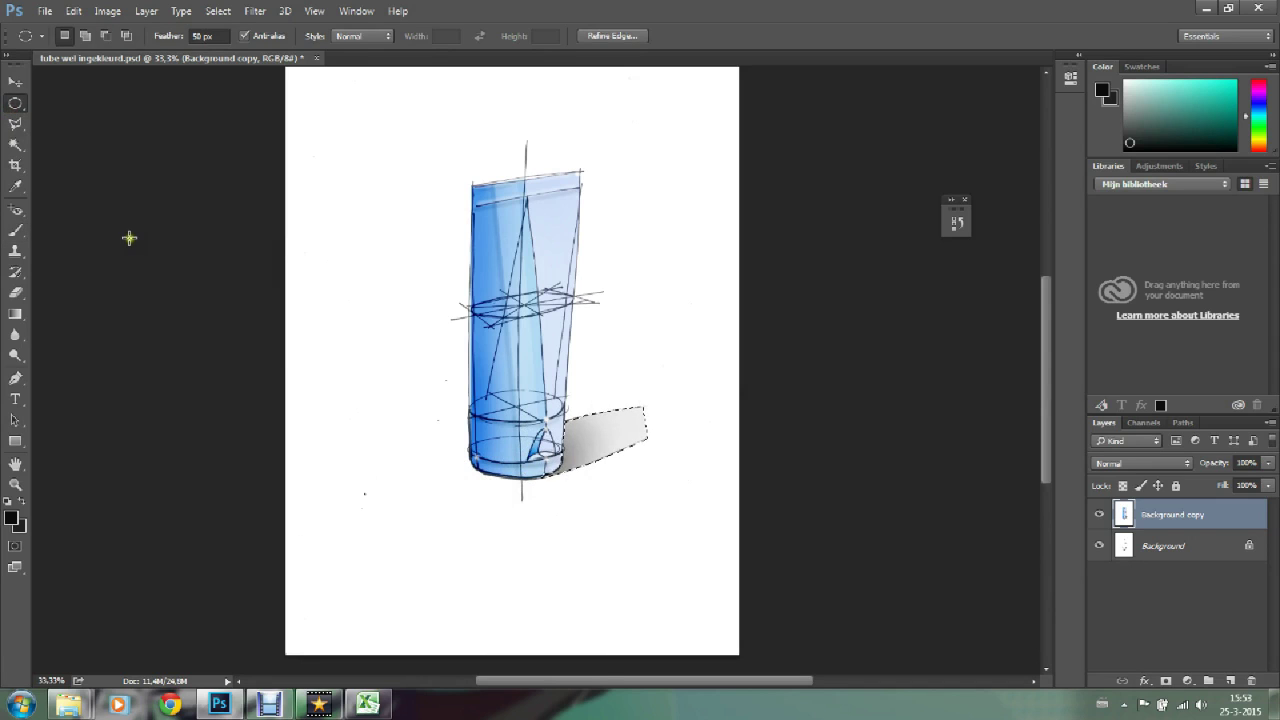
pyautogui.click(111, 144)
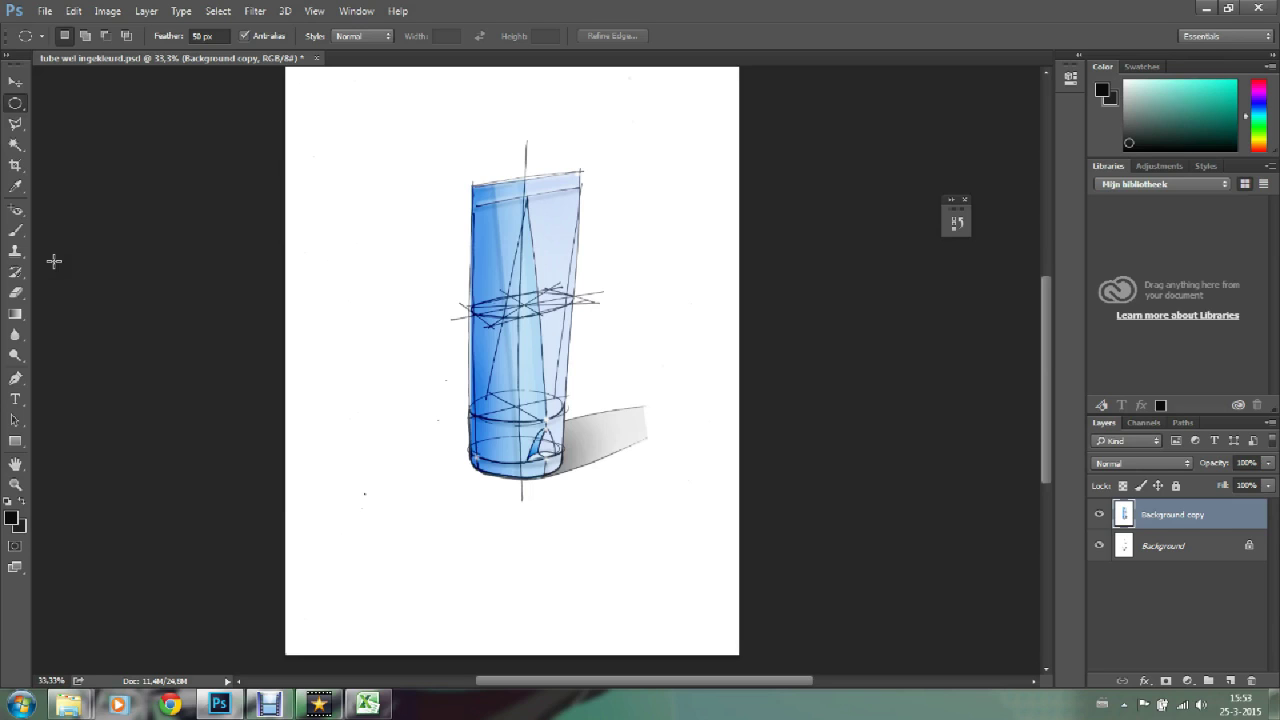
pyautogui.click(13, 144)
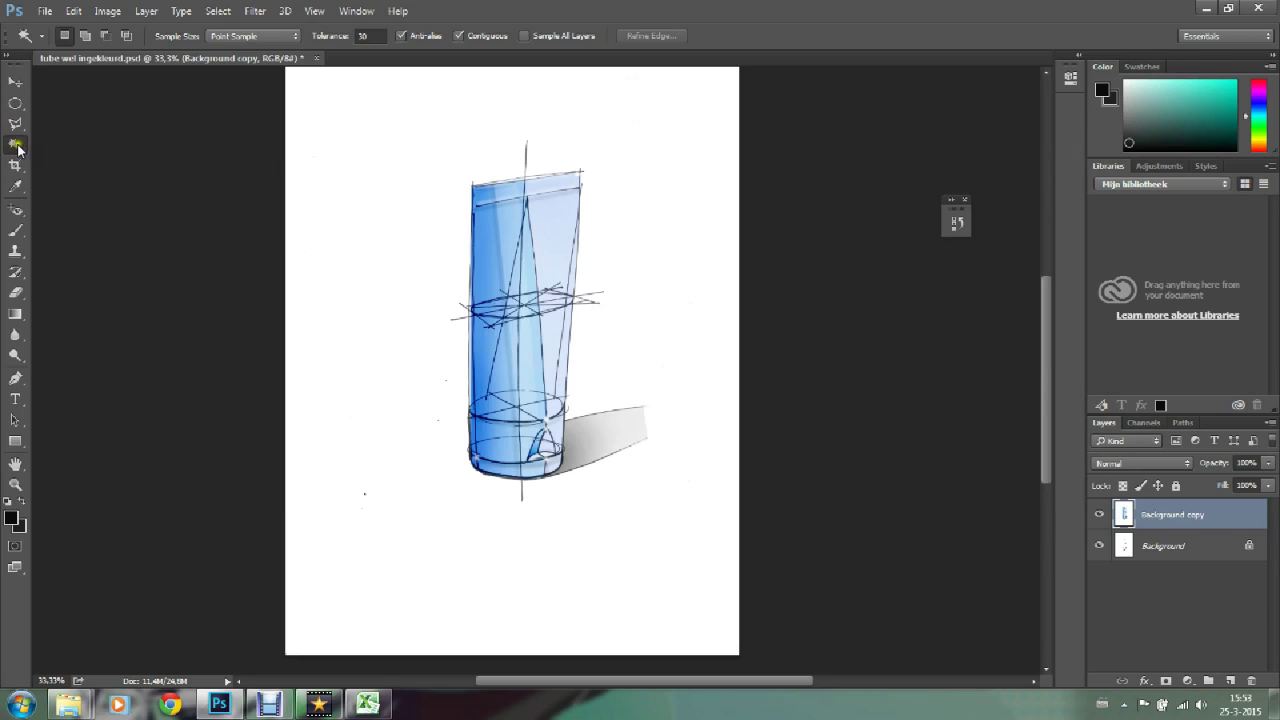
pyautogui.rightClick(13, 146)
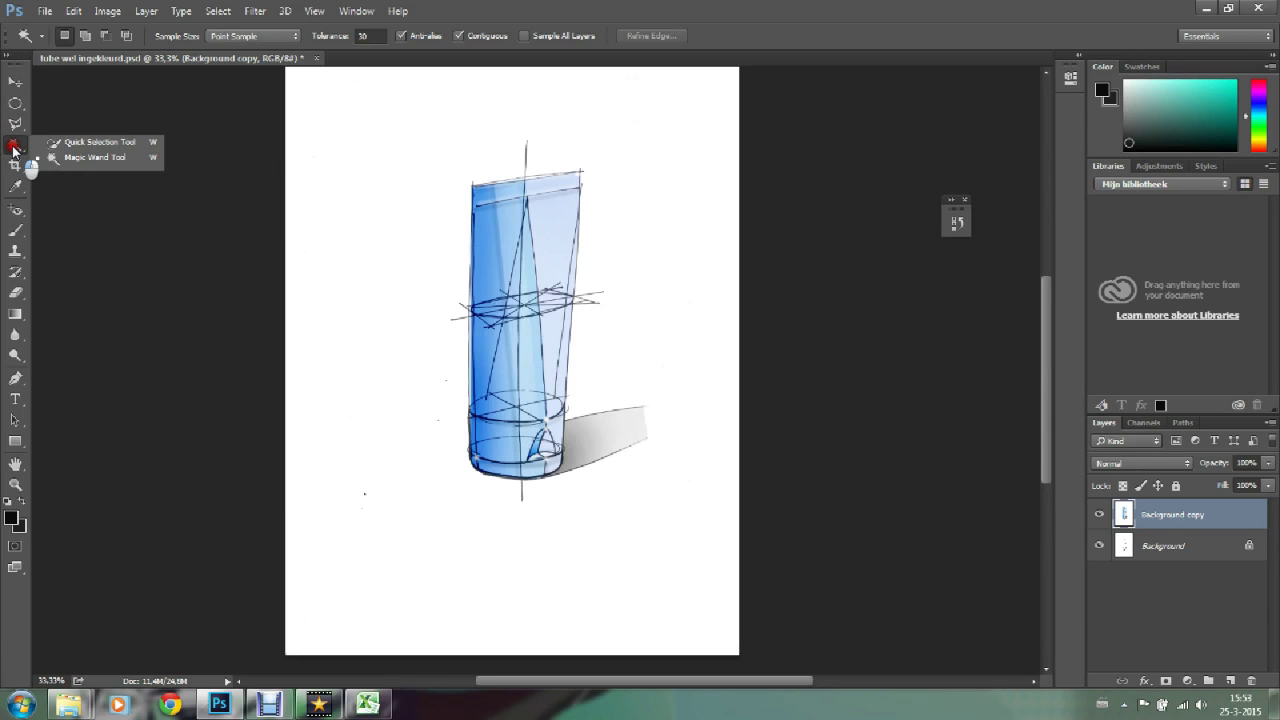
pyautogui.click(13, 148)
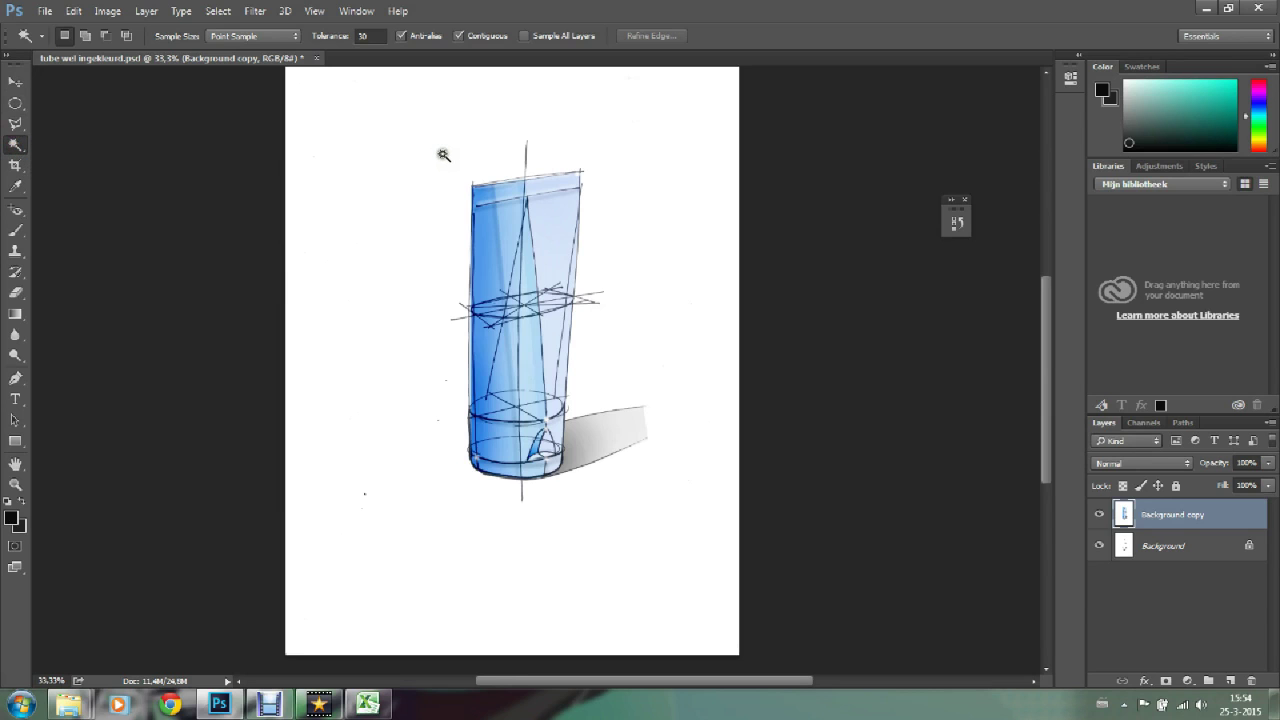
pyautogui.click(438, 157)
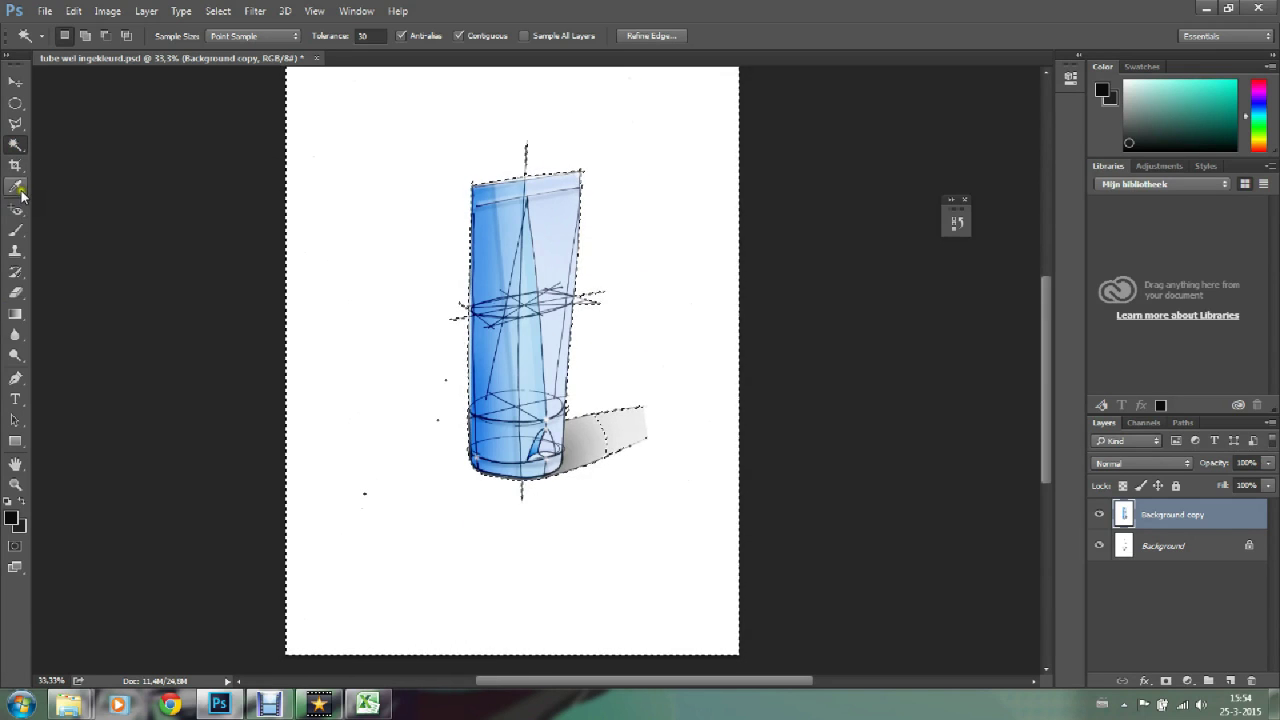
pyautogui.click(16, 231)
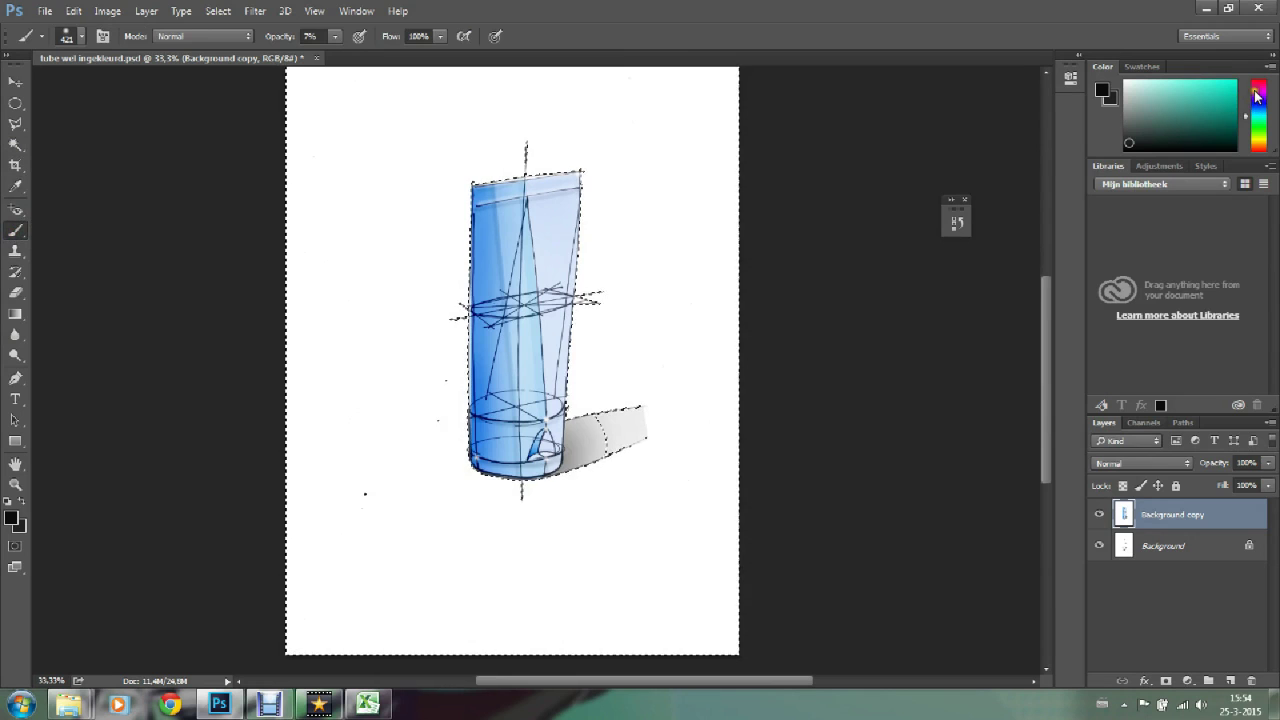
# Step: Pick a purple paint colour, set opacity to 22% and enlarge the brush
pyautogui.click(1258, 94)
pyautogui.click(1197, 104)
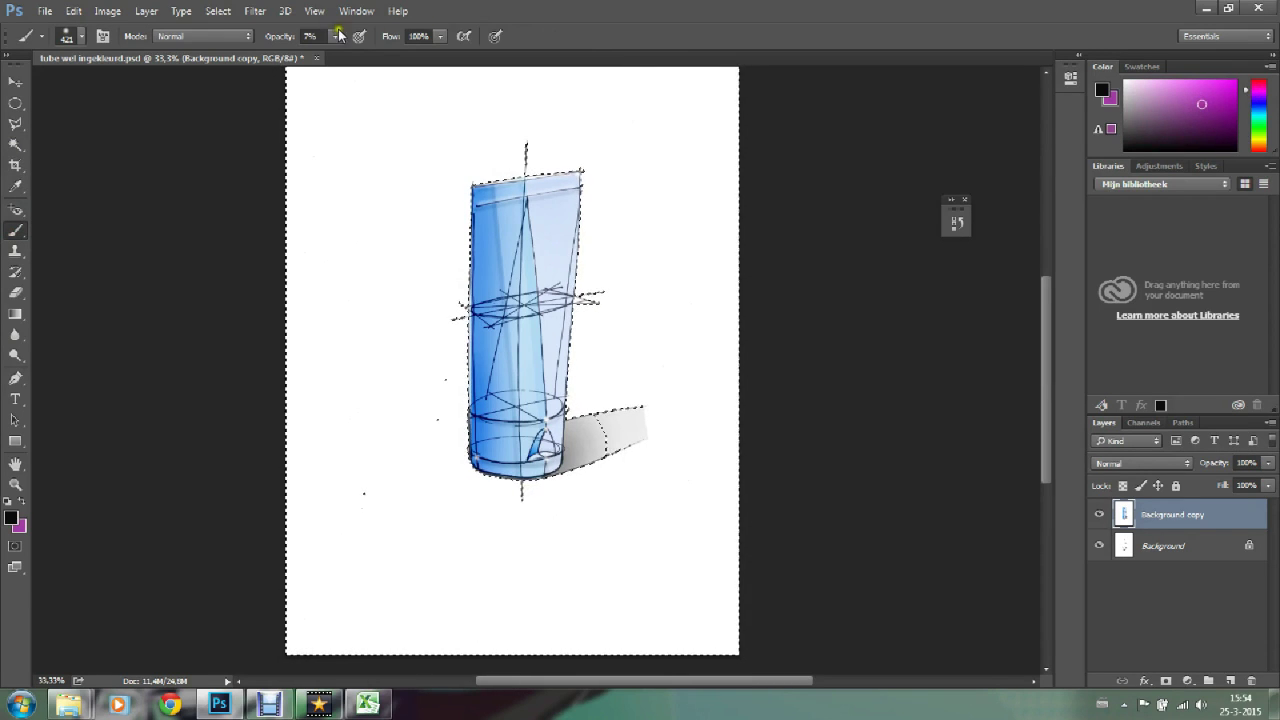
pyautogui.moveTo(330, 52); pyautogui.dragTo(347, 57)
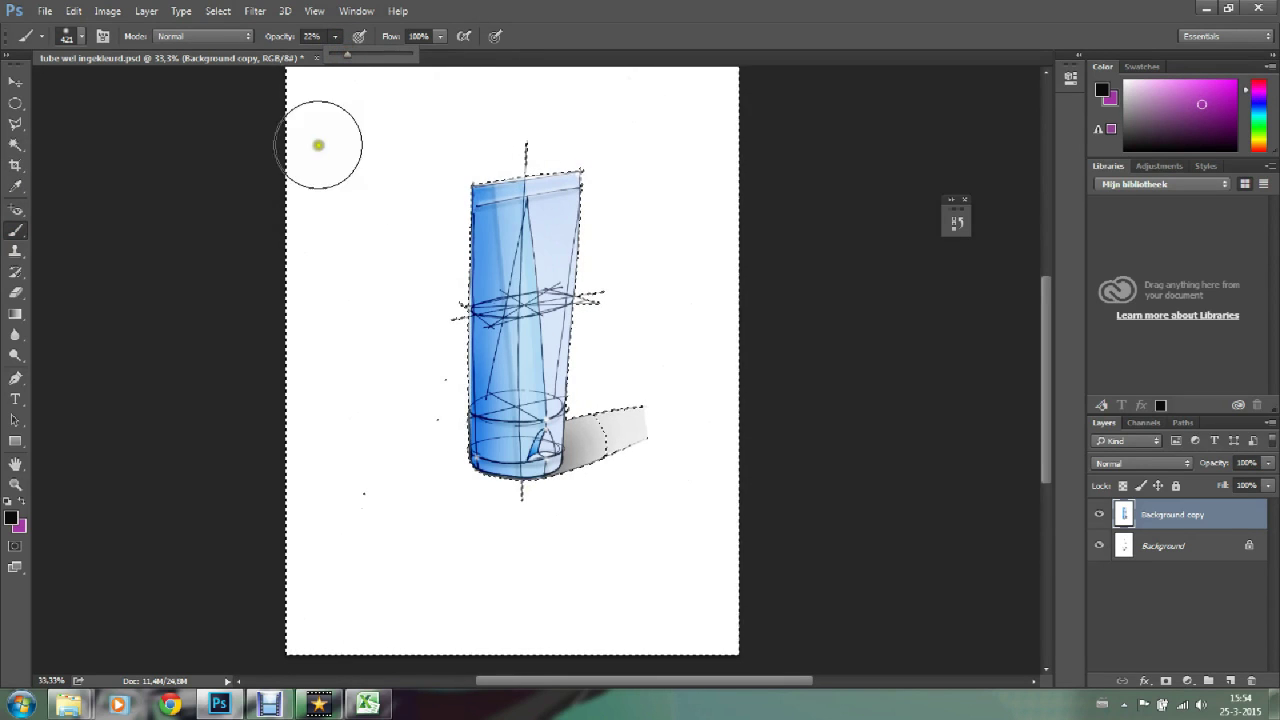
pyautogui.click(83, 36)
pyautogui.moveTo(166, 92); pyautogui.dragTo(181, 85)
# Step: Paint a soft haze across the background above and around the tube
pyautogui.click(377, 165)
pyautogui.click(366, 163)
pyautogui.moveTo(366, 163)
pyautogui.mouseDown()
pyautogui.moveTo(383, 258)
pyautogui.moveTo(674, 271)
pyautogui.moveTo(406, 371)
pyautogui.moveTo(646, 343)
pyautogui.mouseUp()
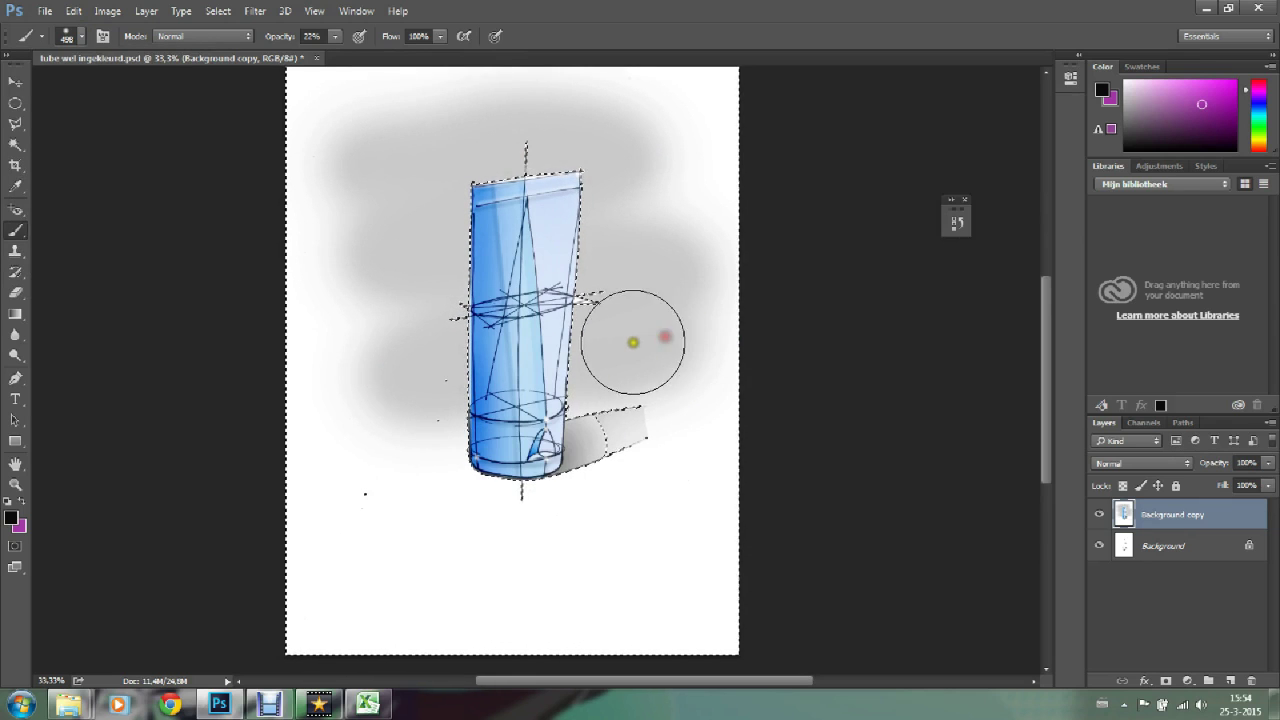